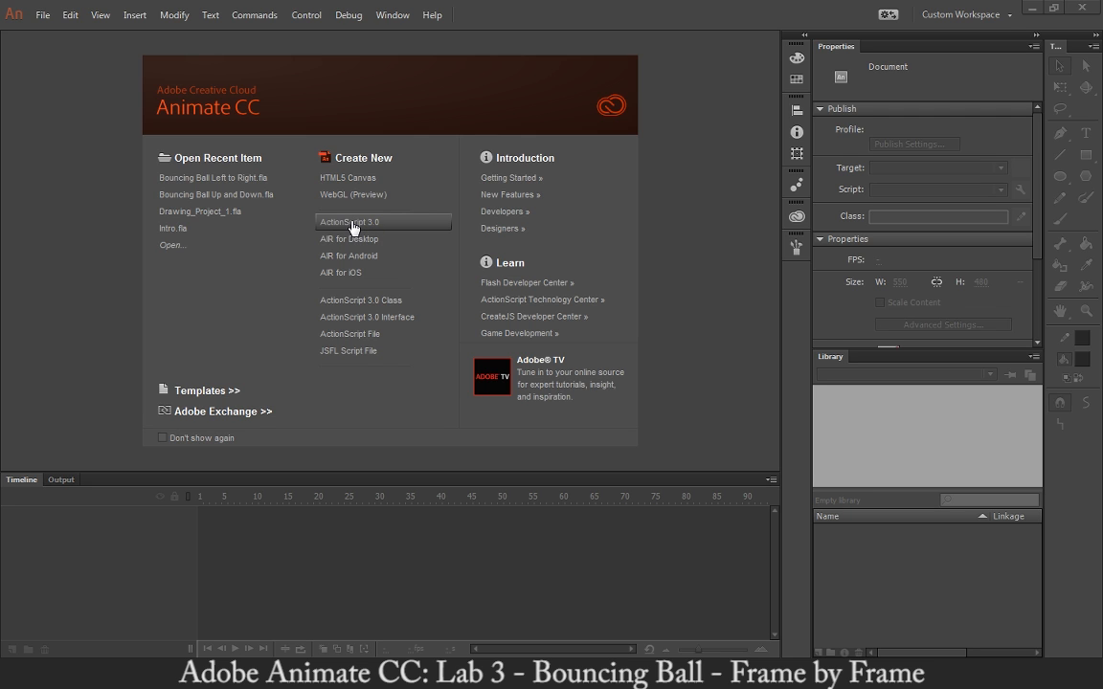
- Create a new ActionScript 3.0 document and set its stage size to 1280 by 720 px
left_click(352, 228)
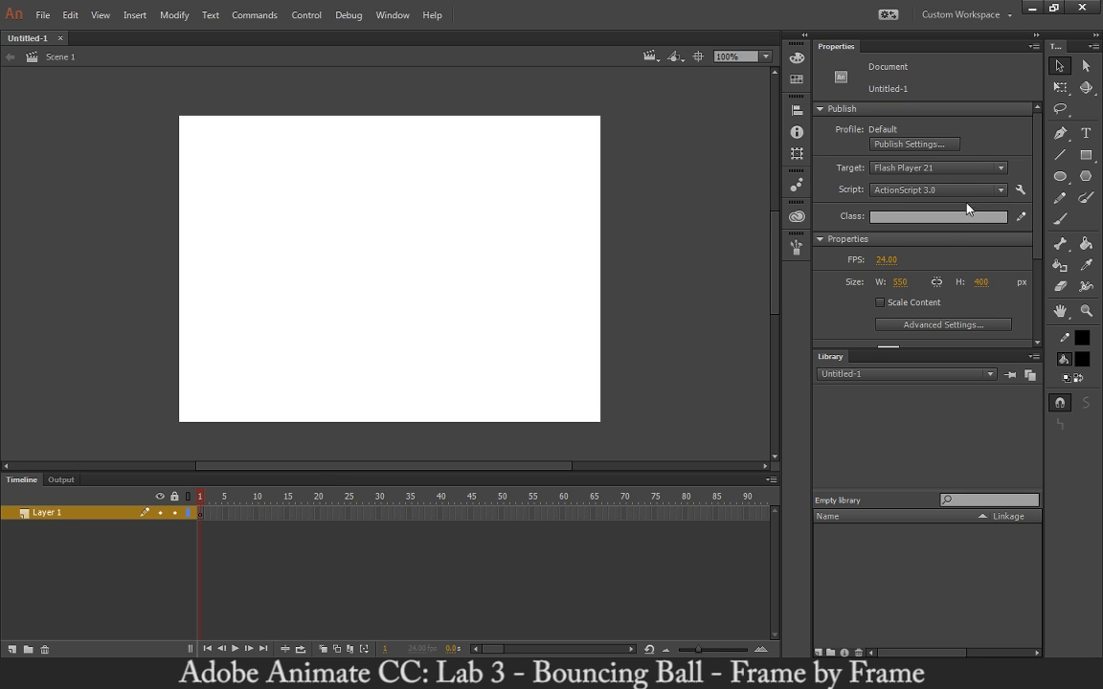
left_click(900, 282)
type("1280")
key("Tab")
type("720")
key("Return")
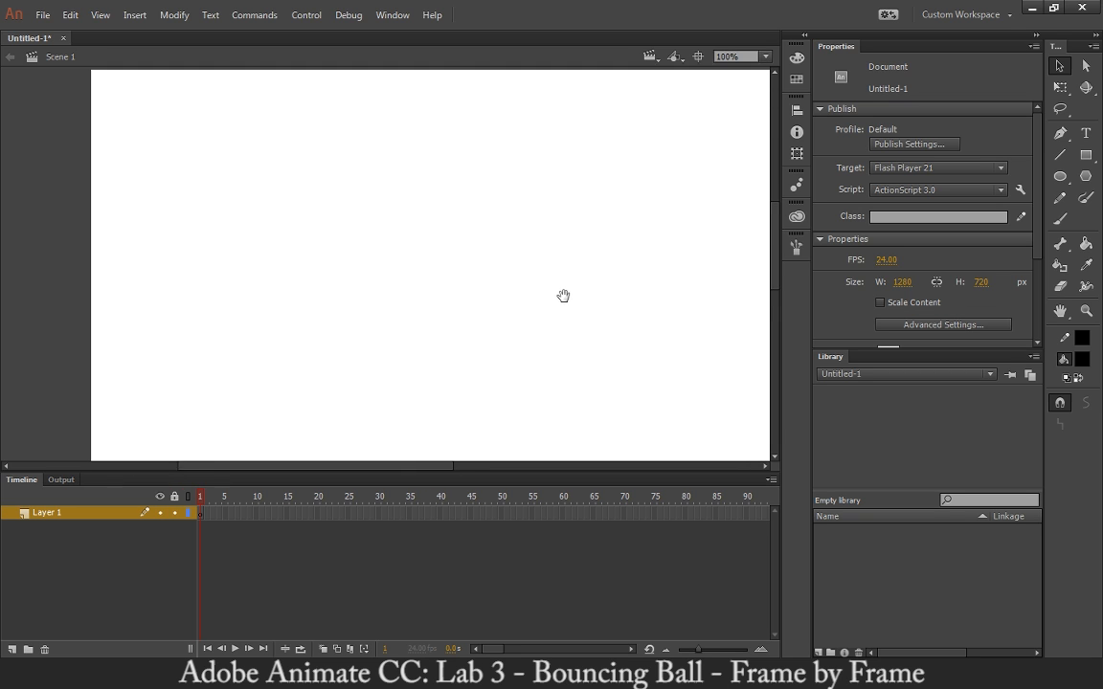
- Rename the document's only layer as Ground Layer
key("ctrl+minus")
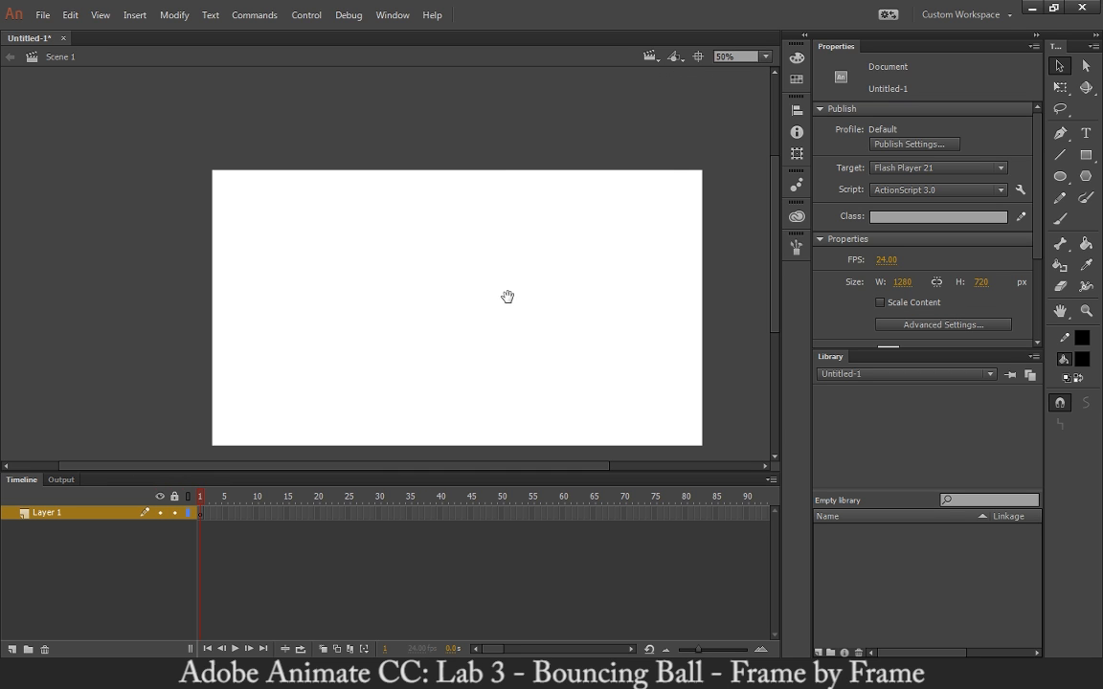
left_click_drag(507, 296, 443, 251)
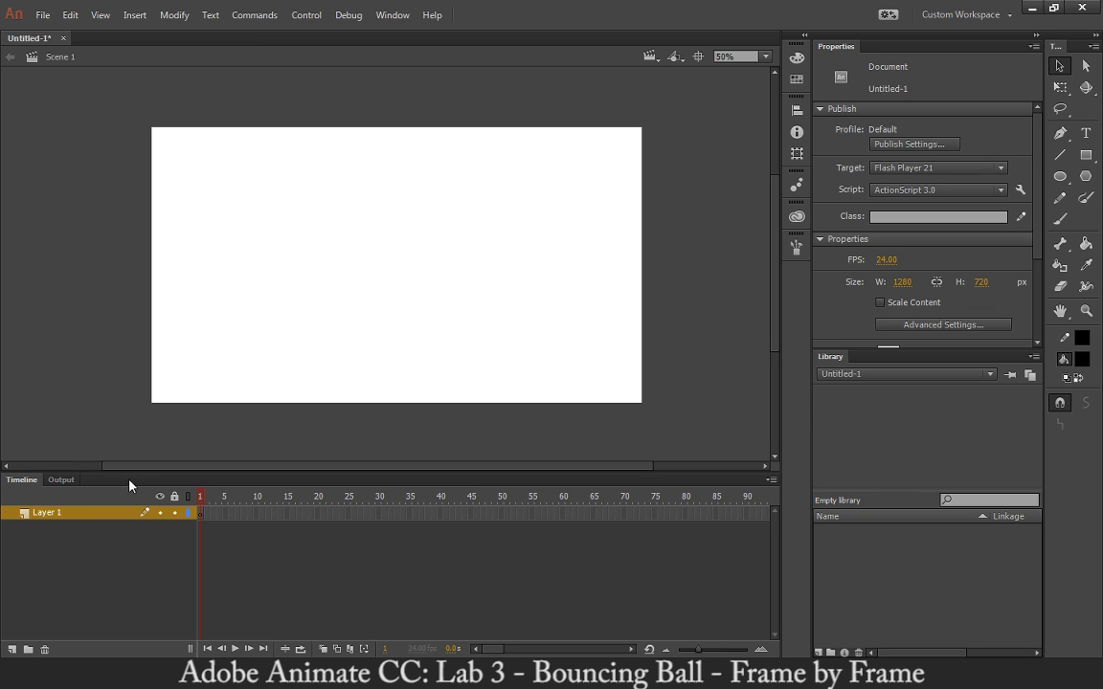
double_click(51, 518)
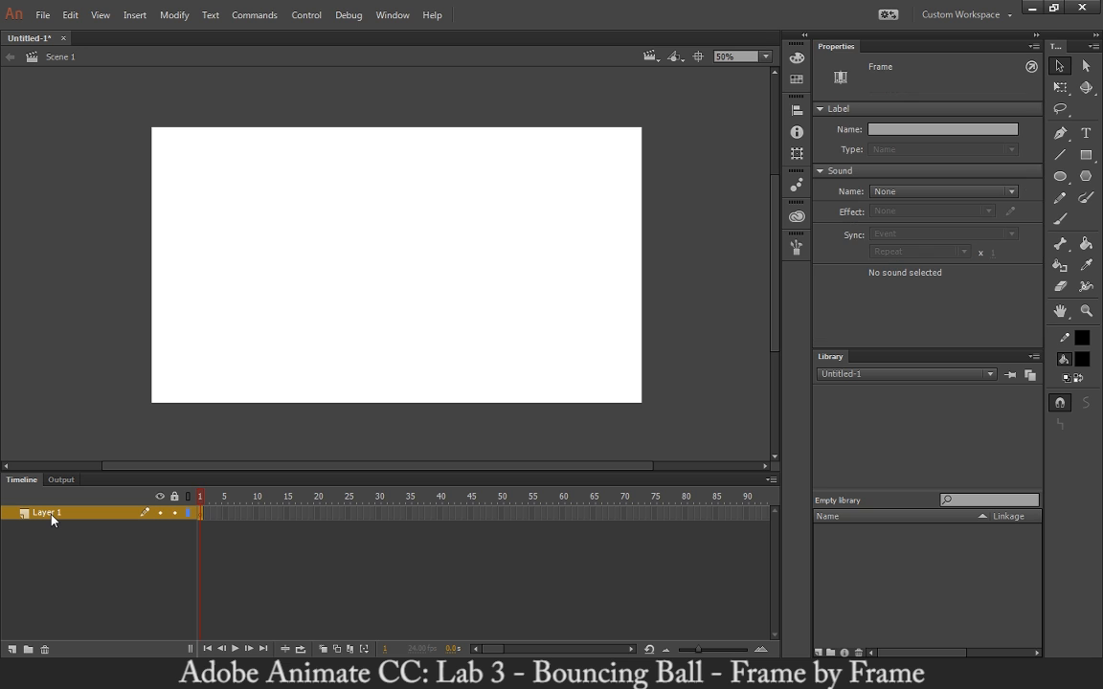
type("Ground Layer")
key("Return")
- Draw a black horizontal ground line with a stroke of 3 across the lower stage, extending past both stage edges
left_click(1060, 157)
left_click(986, 182)
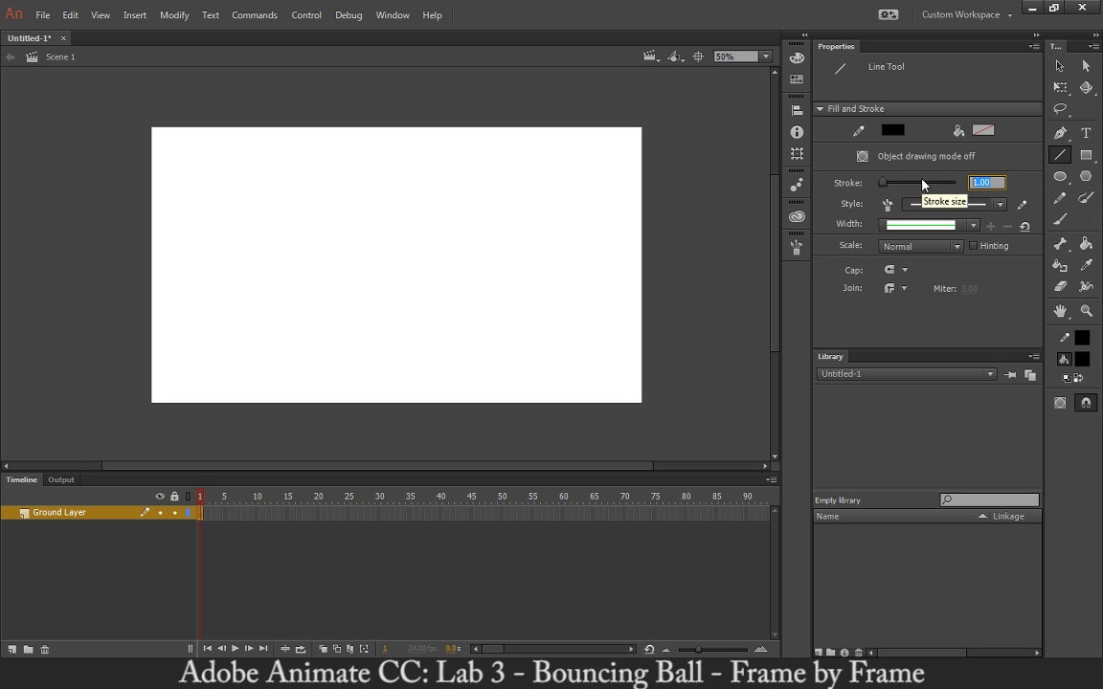
type("3")
key("Return")
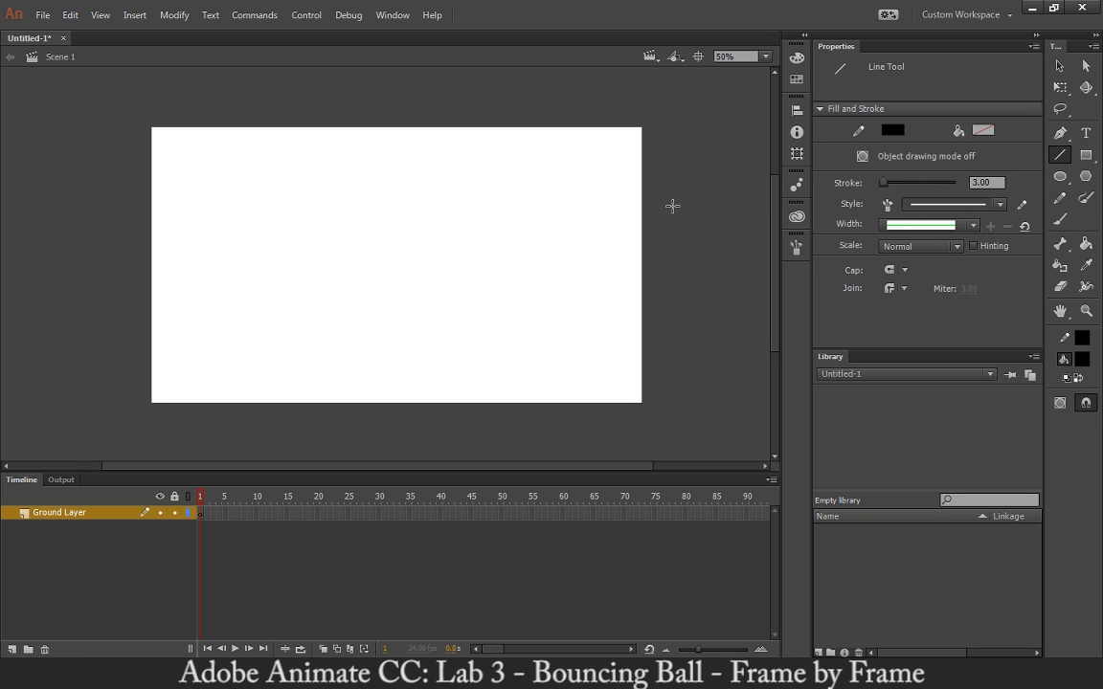
left_click_drag(130, 352, 658, 361)
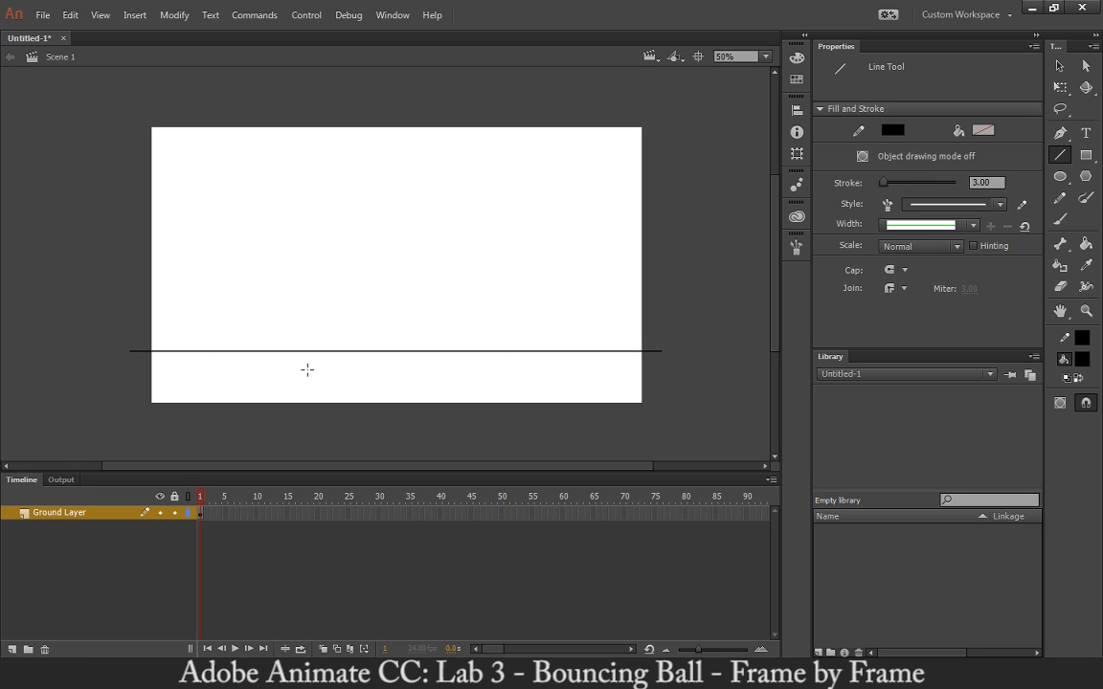
- Add a new layer above the ground and name it Guide Layer
left_click(1070, 226)
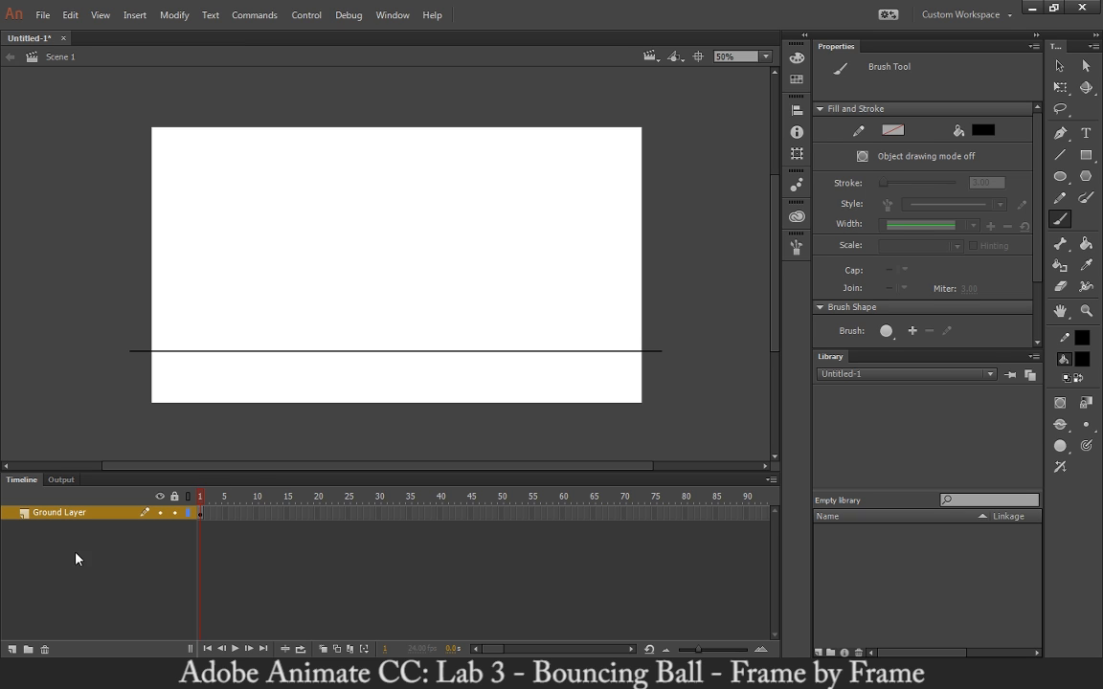
left_click(12, 649)
double_click(47, 513)
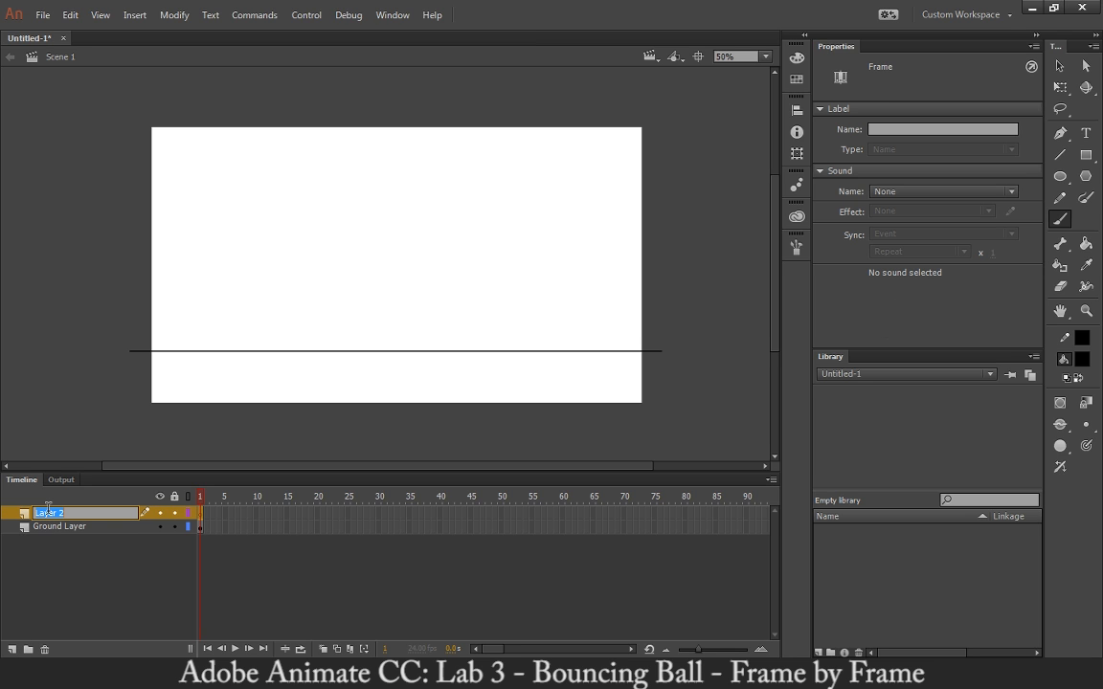
type("Guide")
key("Return")
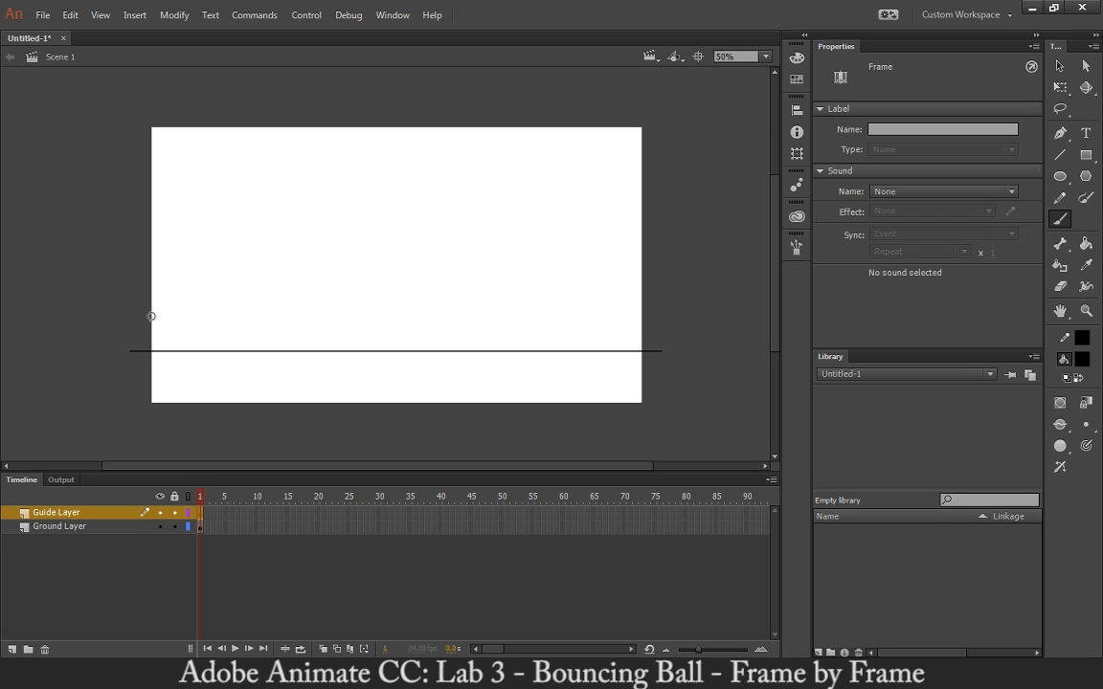
- Set the Brush tool to a smaller size with a bright blue fill
left_click(1059, 445)
left_click(1050, 439)
left_click_drag(405, 239, 493, 253)
key("ctrl+z")
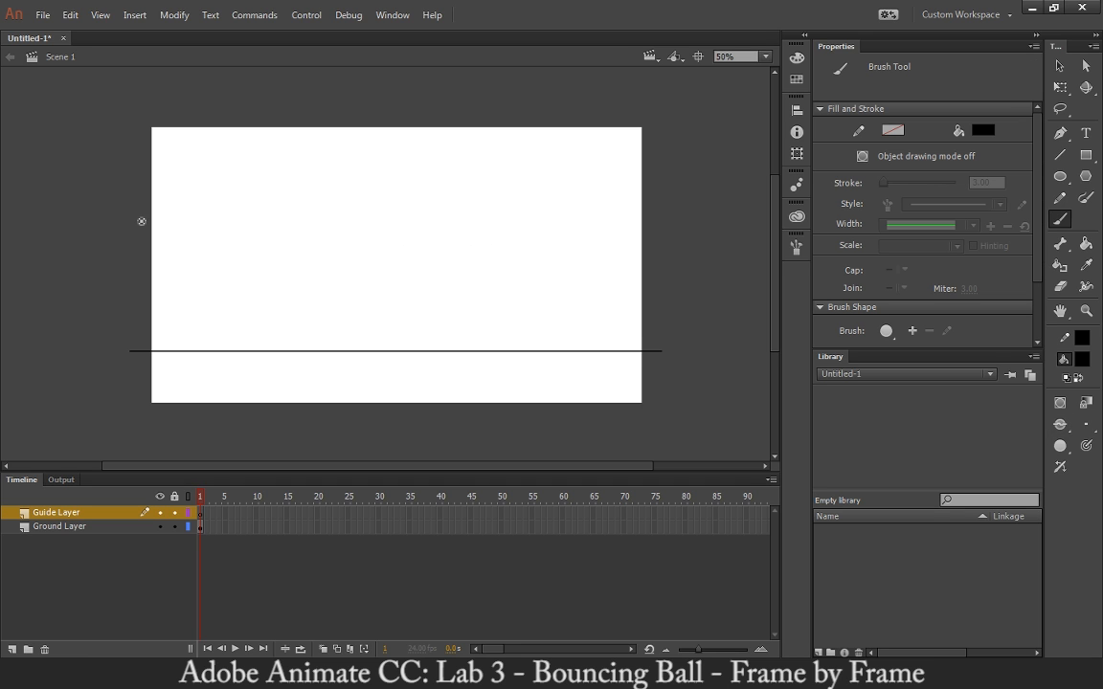
left_click(1079, 359)
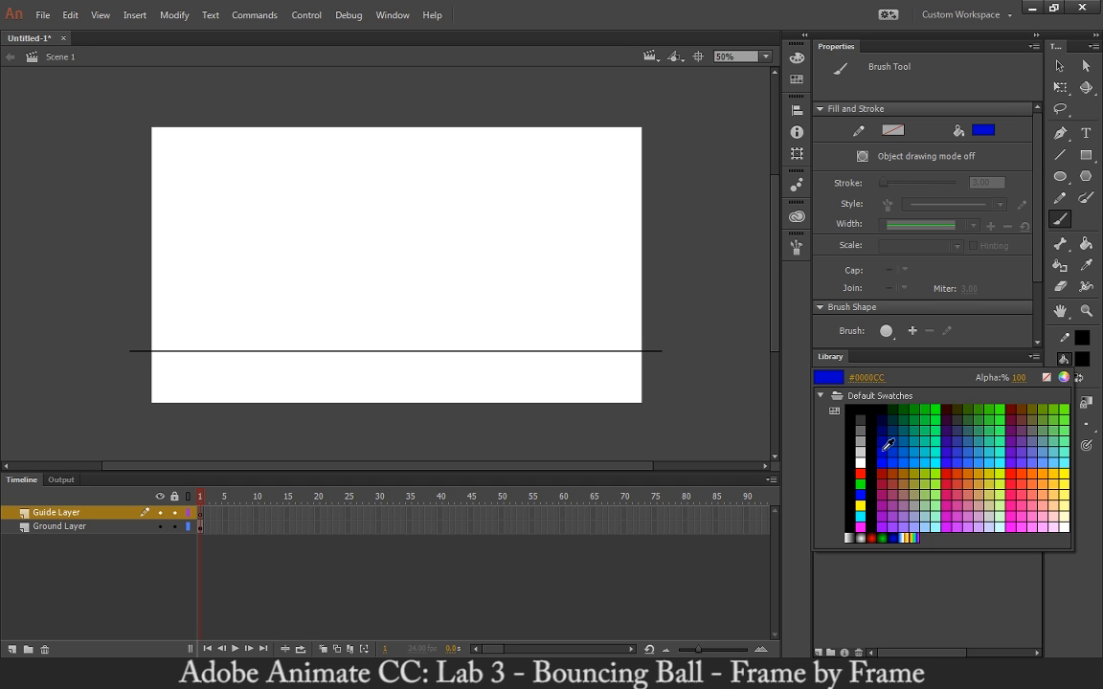
left_click(902, 458)
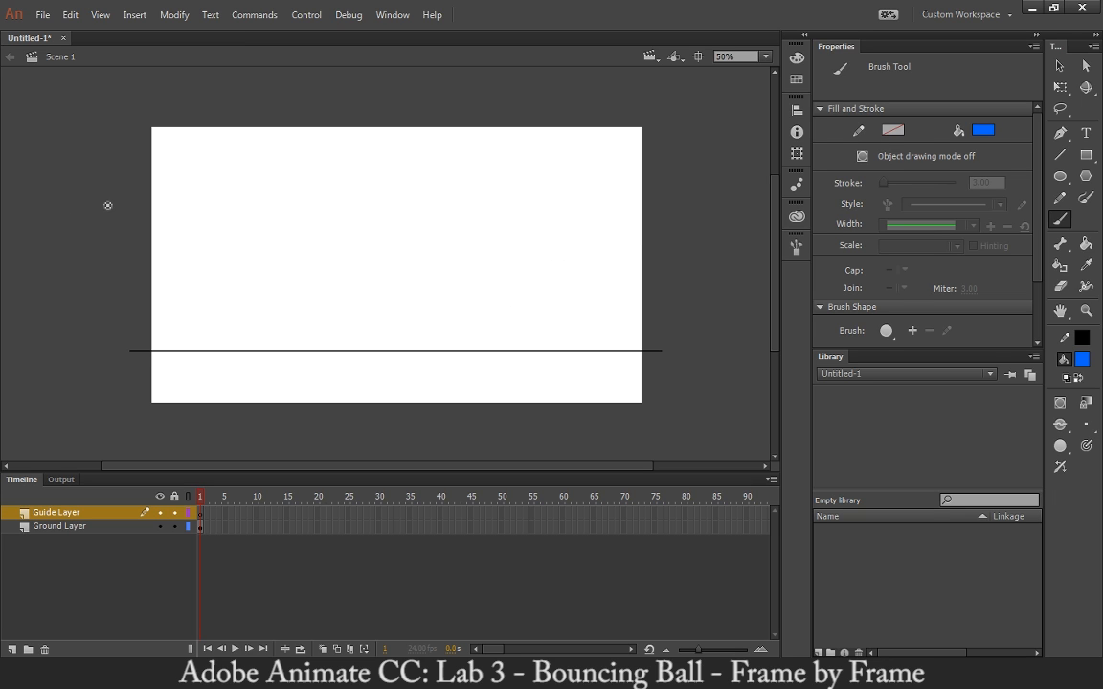
- Paint the ball's bouncing path down to the ground line: a falling arc, two progressively lower bounces and a final rise beyond the stage's right edge
mouse_move(98, 204)
left_mouse_down()
mouse_move(164, 205)
mouse_move(210, 235)
mouse_move(267, 358)
mouse_move(288, 280)
mouse_move(327, 250)
mouse_move(369, 244)
mouse_move(415, 269)
mouse_move(447, 358)
mouse_move(442, 328)
mouse_move(460, 266)
mouse_move(518, 247)
mouse_move(567, 294)
left_mouse_up()
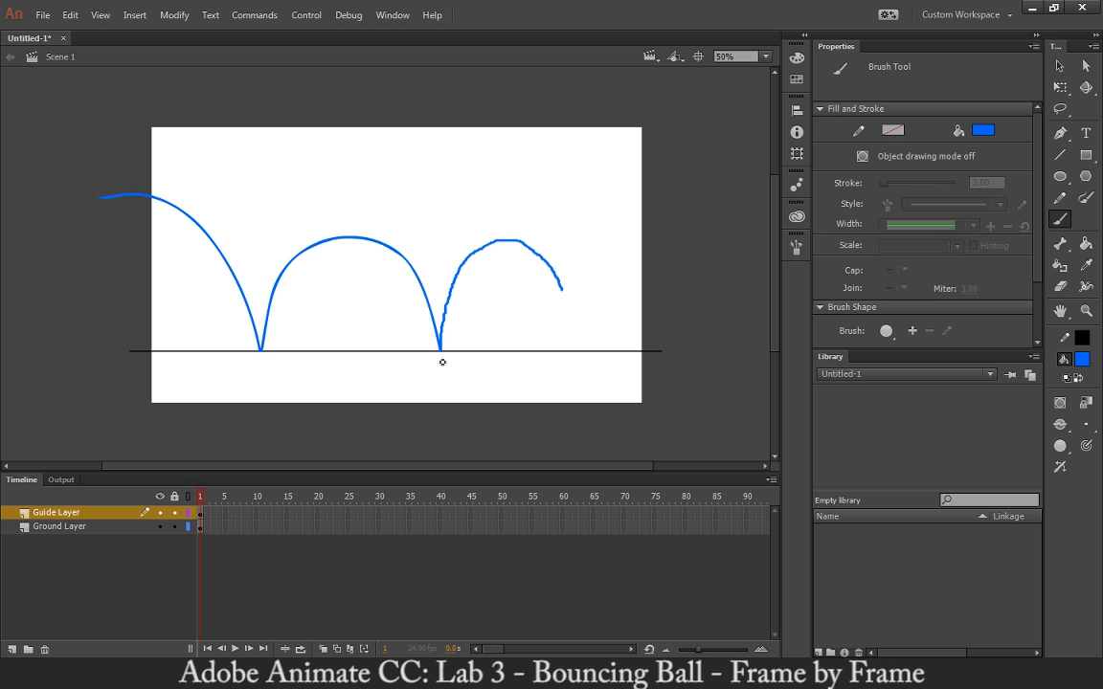
key("ctrl+z")
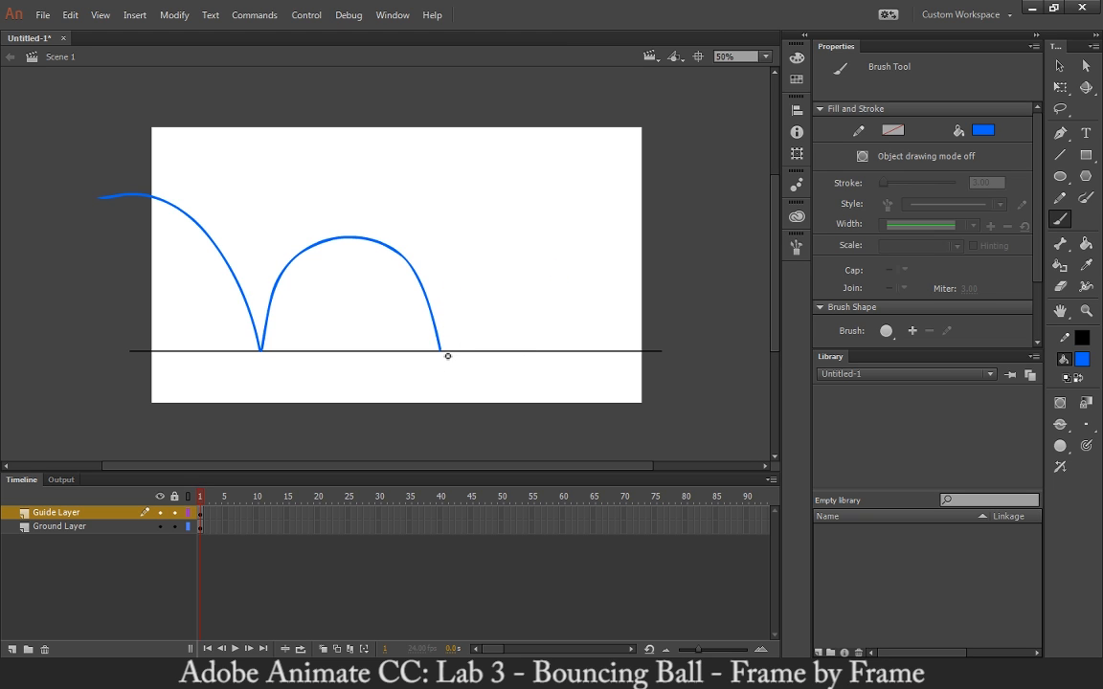
mouse_move(446, 356)
left_mouse_down()
mouse_move(482, 285)
mouse_move(537, 272)
mouse_move(570, 295)
mouse_move(595, 357)
left_mouse_up()
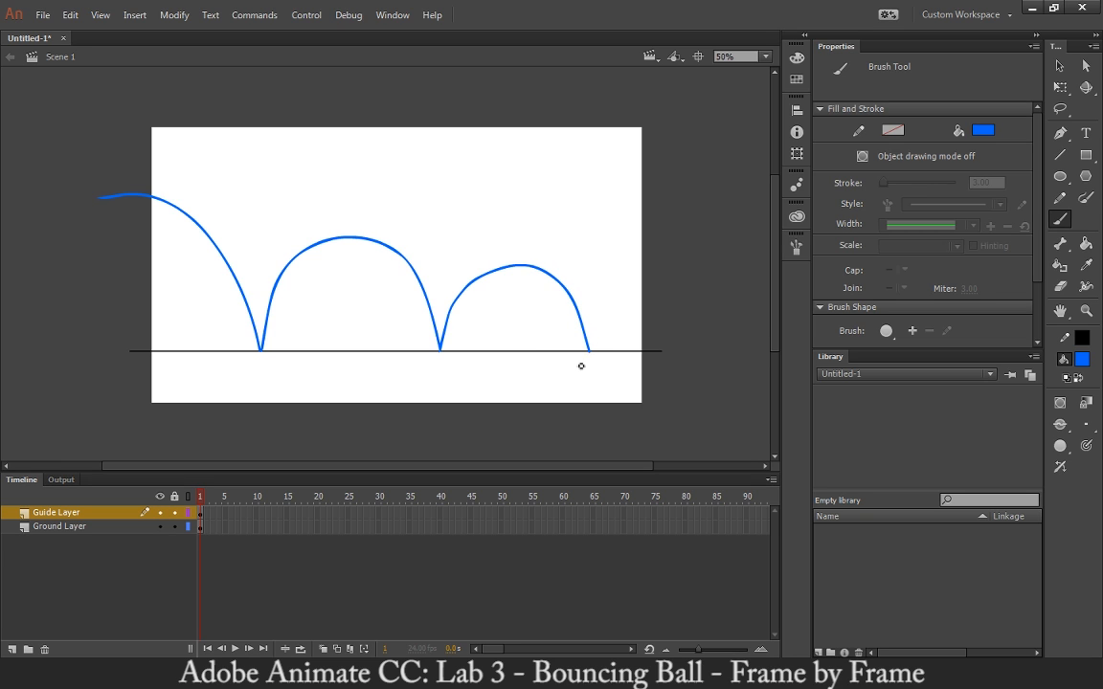
mouse_move(595, 358)
left_mouse_down()
mouse_move(618, 320)
mouse_move(668, 301)
left_mouse_up()
key("ctrl+z")
mouse_move(596, 358)
left_mouse_down()
mouse_move(603, 323)
mouse_move(653, 291)
left_mouse_up()
key("ctrl+z")
mouse_move(596, 357)
left_mouse_down()
mouse_move(617, 305)
mouse_move(645, 292)
mouse_move(682, 297)
left_mouse_up()
- Paint spacing ticks across the first falling arc, close together at its peak and farther apart during the fall
left_click_drag(104, 199, 117, 195)
mouse_move(112, 188)
left_mouse_down()
mouse_move(112, 203)
mouse_move(140, 202)
left_mouse_up()
left_click_drag(101, 168, 145, 168)
key("ctrl+z")
key("ctrl+z")
key("ctrl+z")
mouse_move(177, 200)
left_mouse_down()
mouse_move(168, 214)
mouse_move(221, 238)
left_mouse_up()
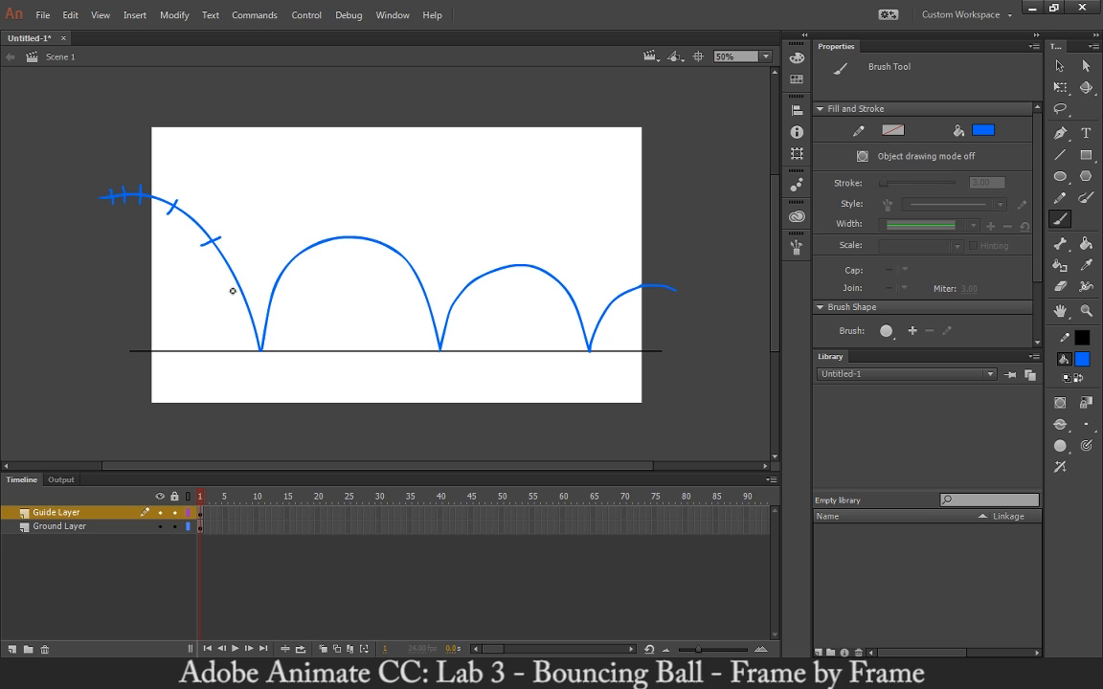
left_click_drag(230, 299, 252, 291)
- Paint spacing ticks along the second arc, tightly spaced around its peak, and mark its contact point on the ground
left_click_drag(259, 324, 276, 321)
left_click_drag(283, 288, 267, 300)
mouse_move(297, 256)
left_mouse_down()
mouse_move(285, 262)
mouse_move(342, 238)
mouse_move(409, 251)
left_mouse_up()
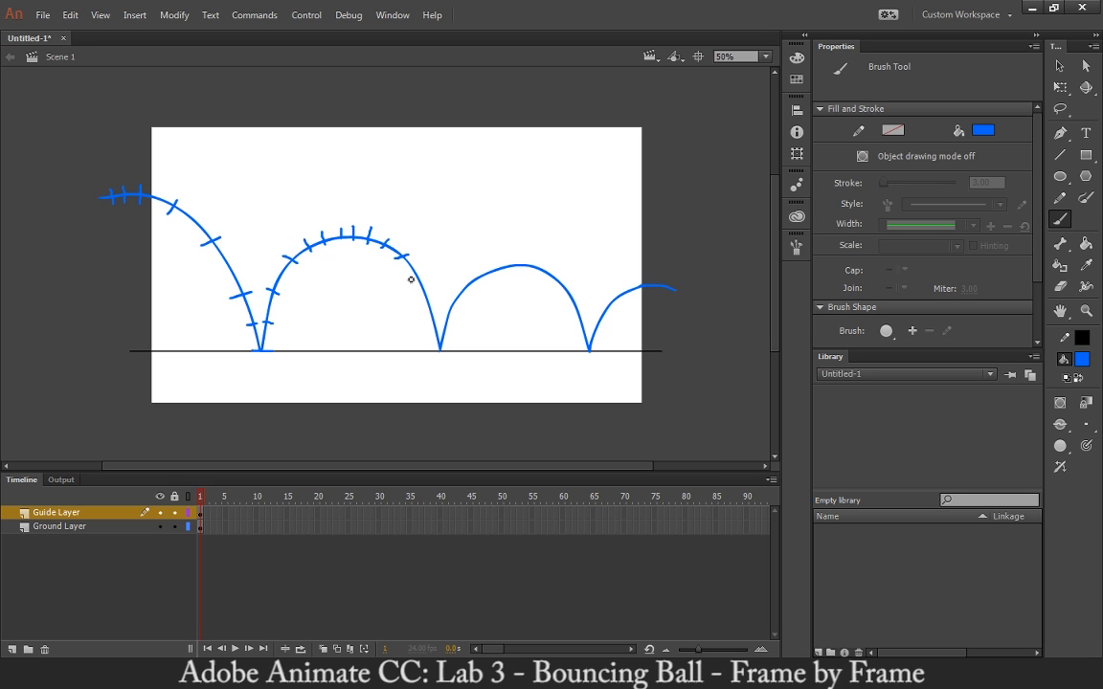
mouse_move(415, 288)
left_mouse_down()
mouse_move(431, 287)
mouse_move(448, 351)
left_mouse_up()
- Paint spacing ticks along the third arc and the final rise, and mark the ground contact between them
left_click_drag(442, 318, 468, 293)
mouse_move(486, 283)
left_mouse_down()
mouse_move(528, 262)
mouse_move(542, 277)
mouse_move(545, 266)
mouse_move(544, 279)
mouse_move(578, 300)
left_mouse_up()
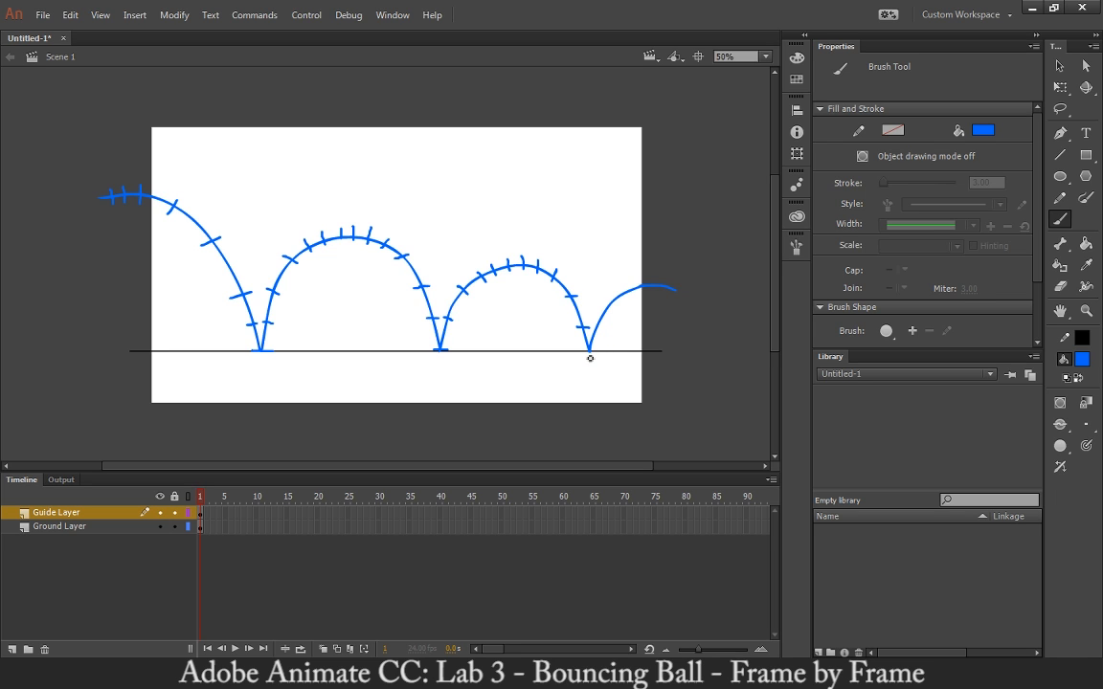
mouse_move(581, 351)
left_mouse_down()
mouse_move(599, 351)
mouse_move(589, 326)
mouse_move(617, 303)
mouse_move(668, 290)
left_mouse_up()
key("v")
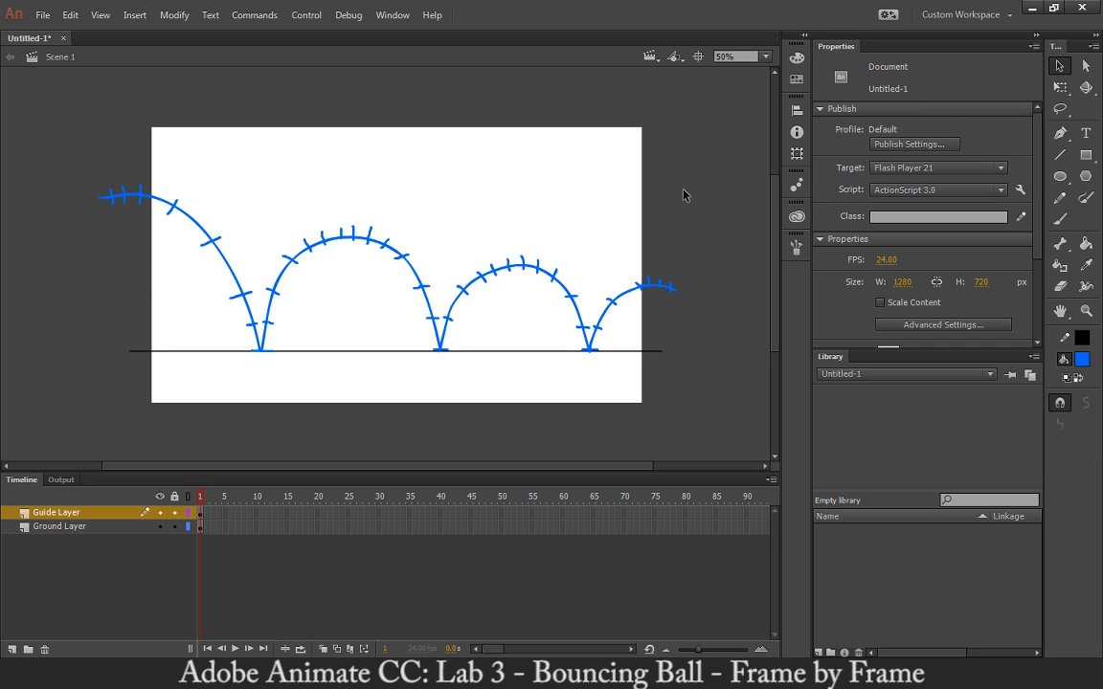
- Test the movie with the Guide Layer visible and again with it hidden, and make the layer visible again
key("ctrl+Return")
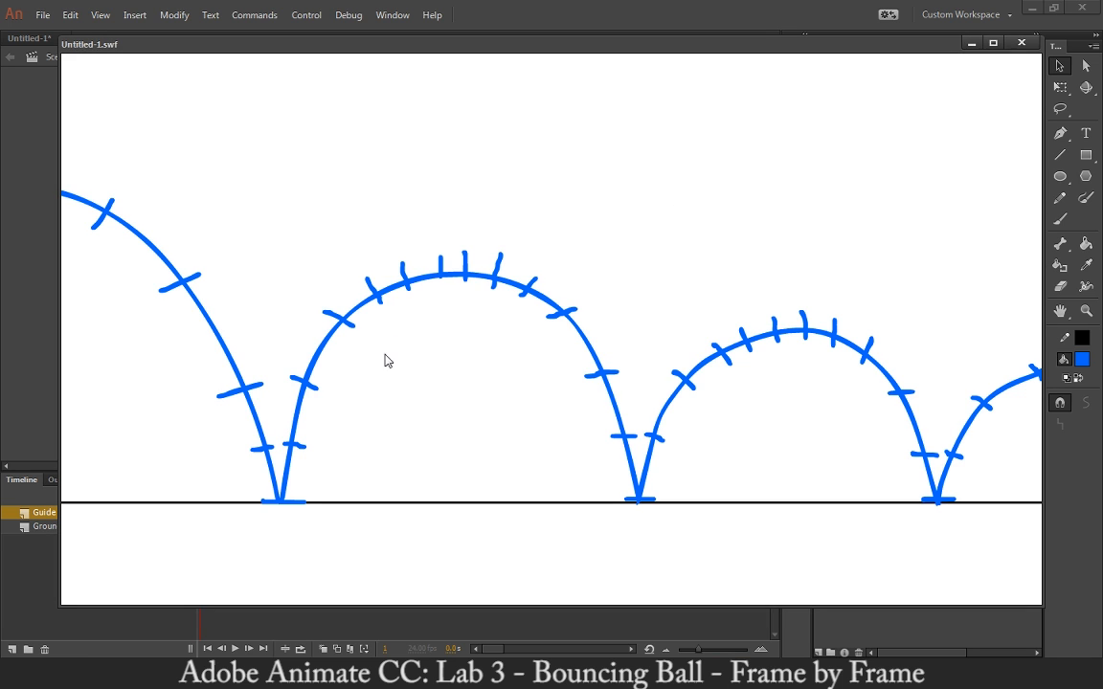
key("ctrl+w")
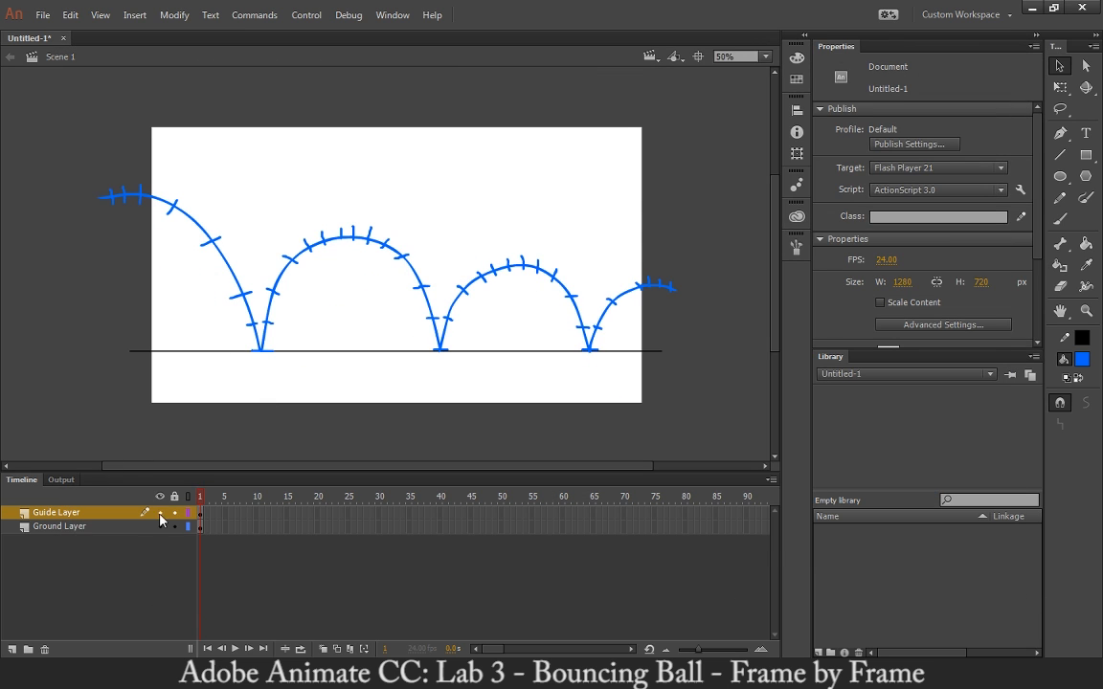
left_click(160, 513)
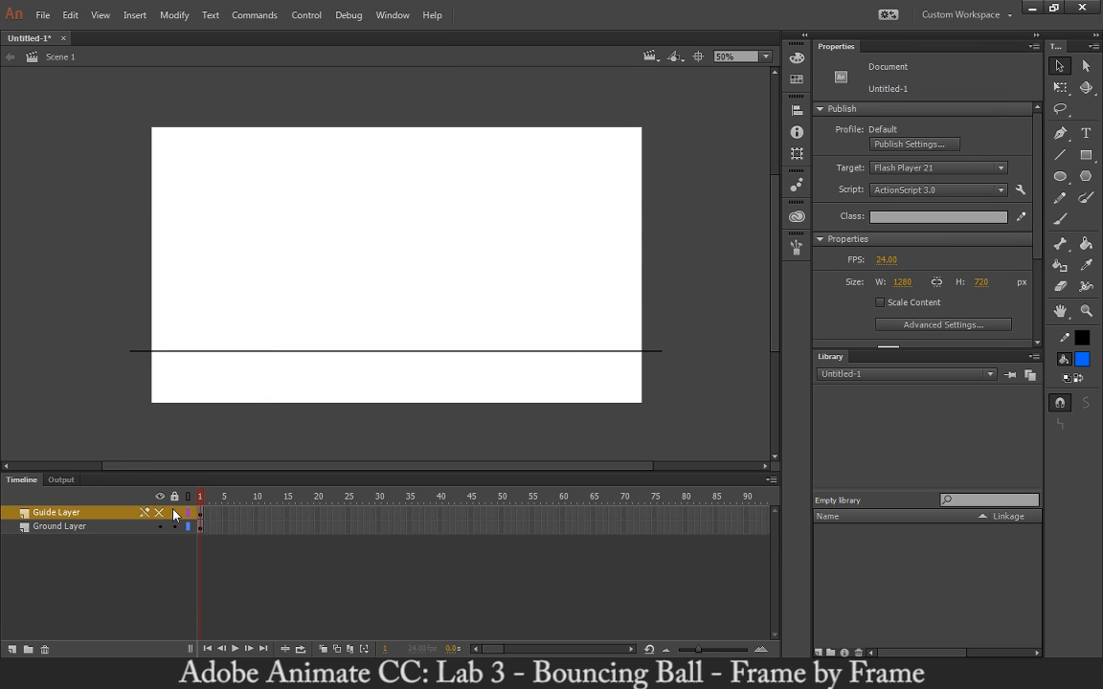
key("ctrl+Return")
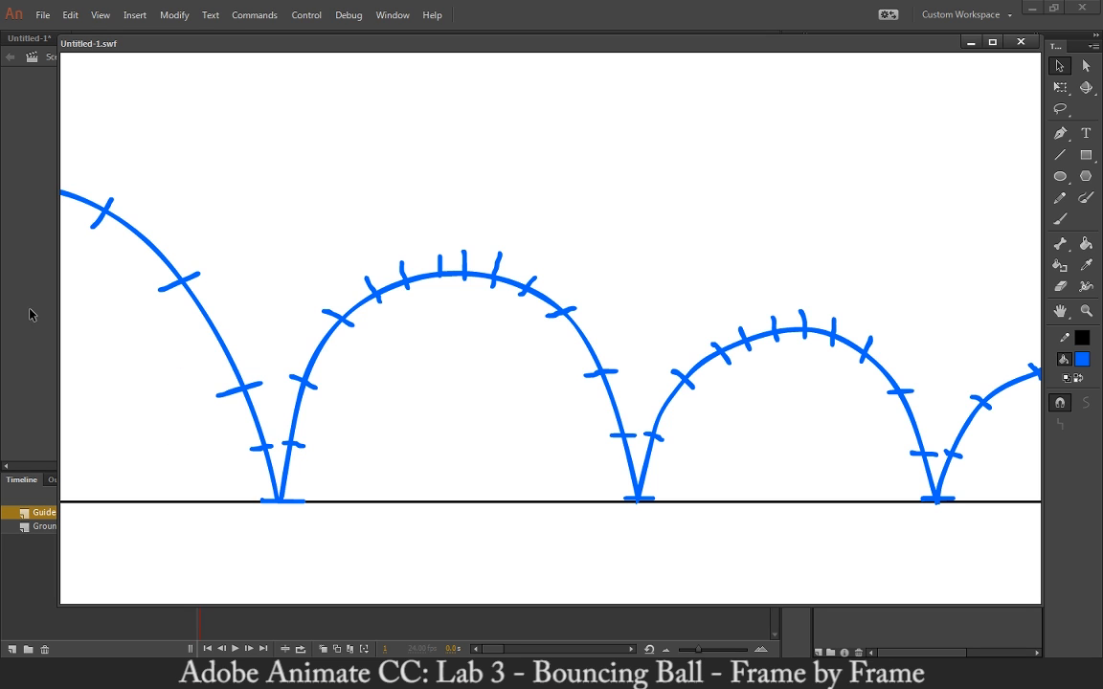
left_click(1021, 42)
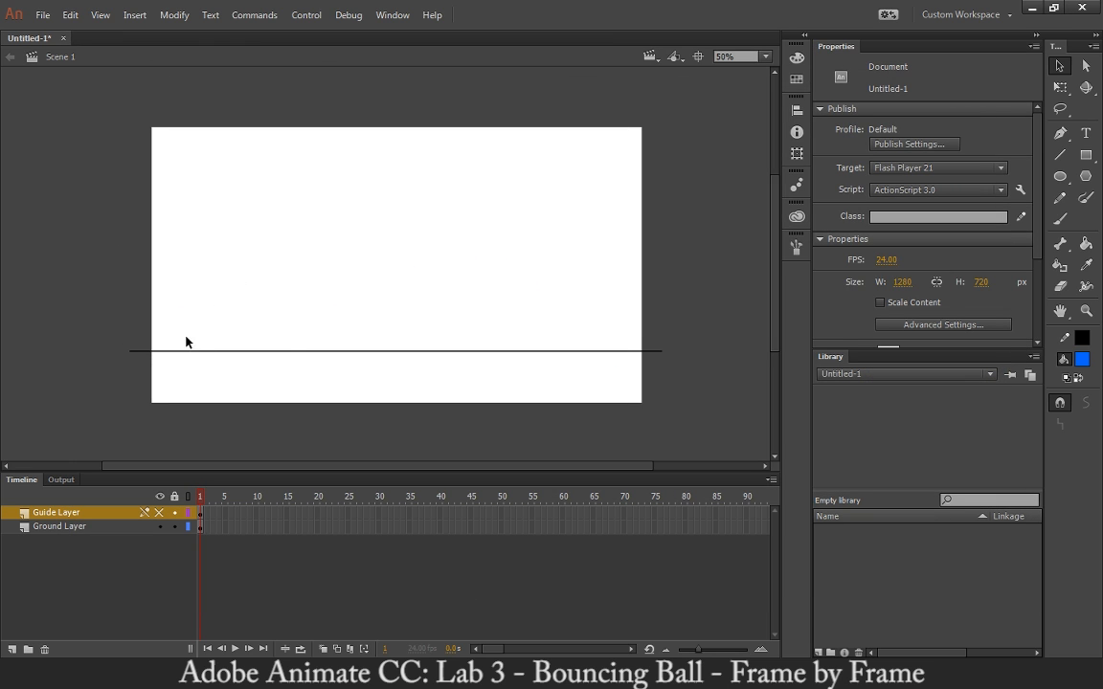
left_click(159, 513)
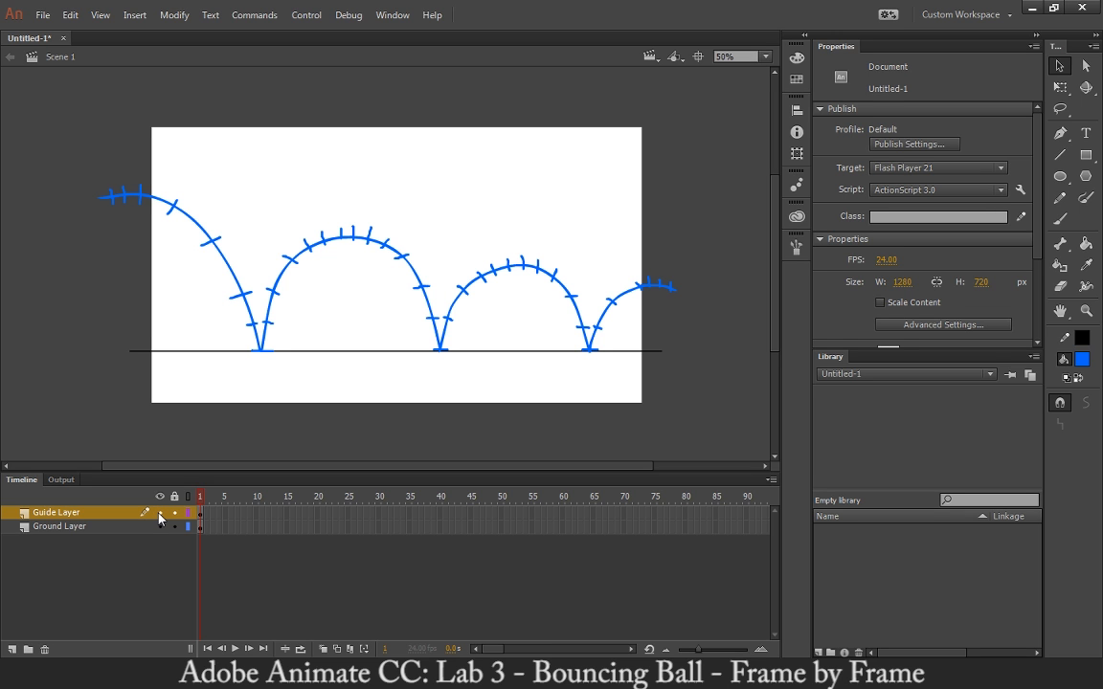
- Convert the Guide Layer to a guide and test the movie to check the exported view
right_click(69, 514)
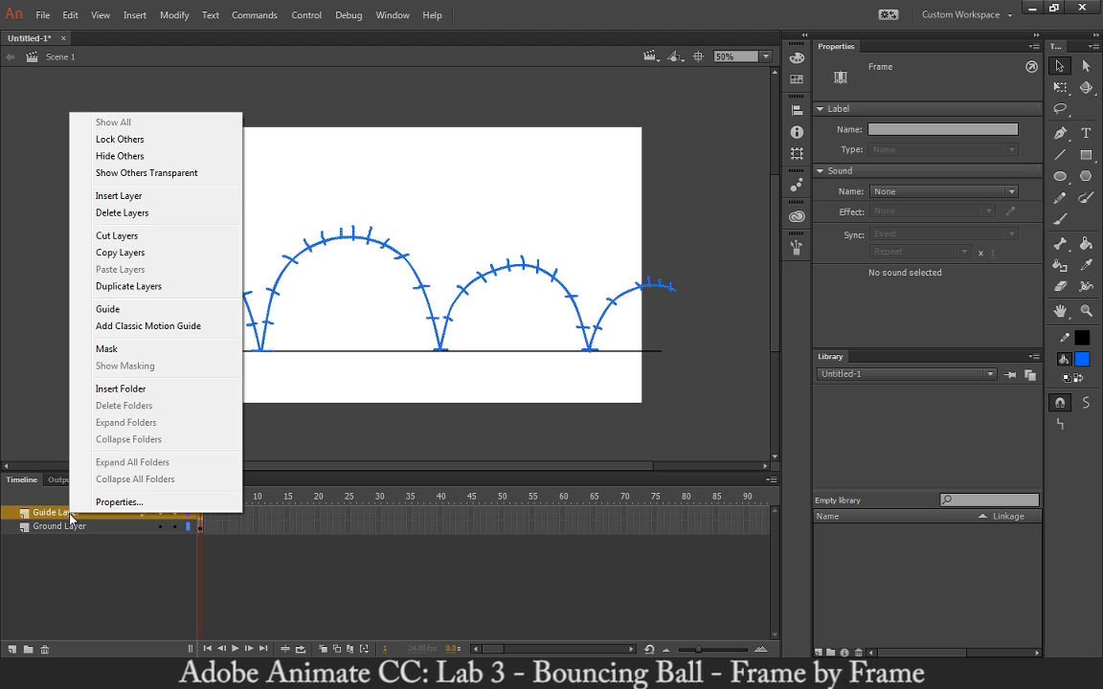
left_click(154, 310)
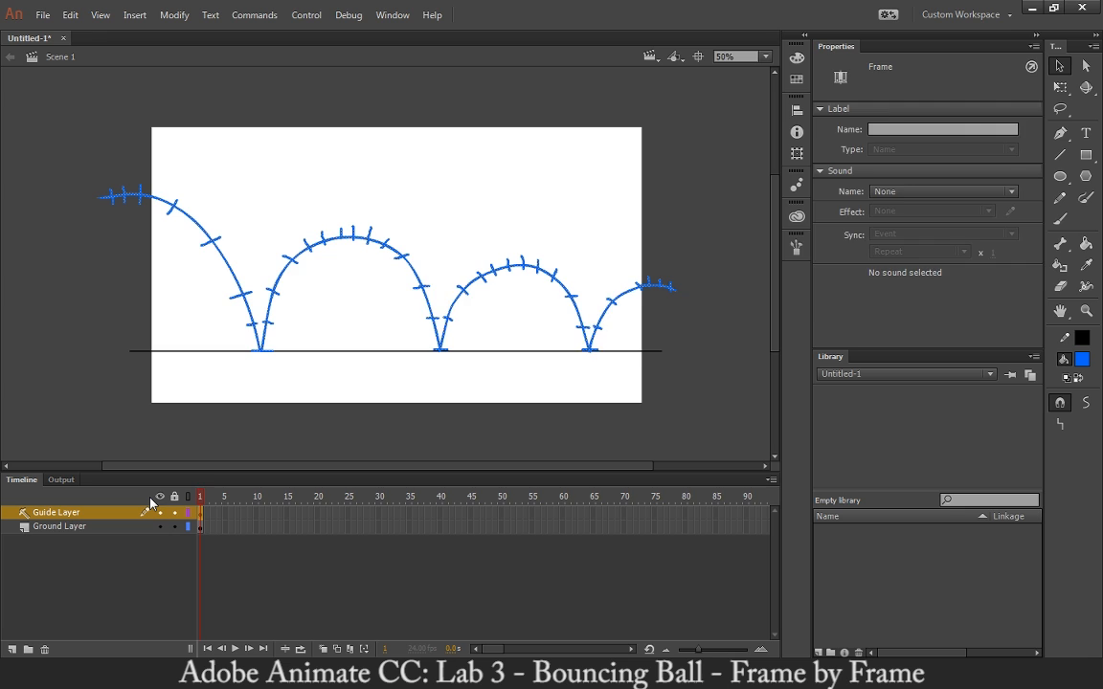
key("ctrl+Return")
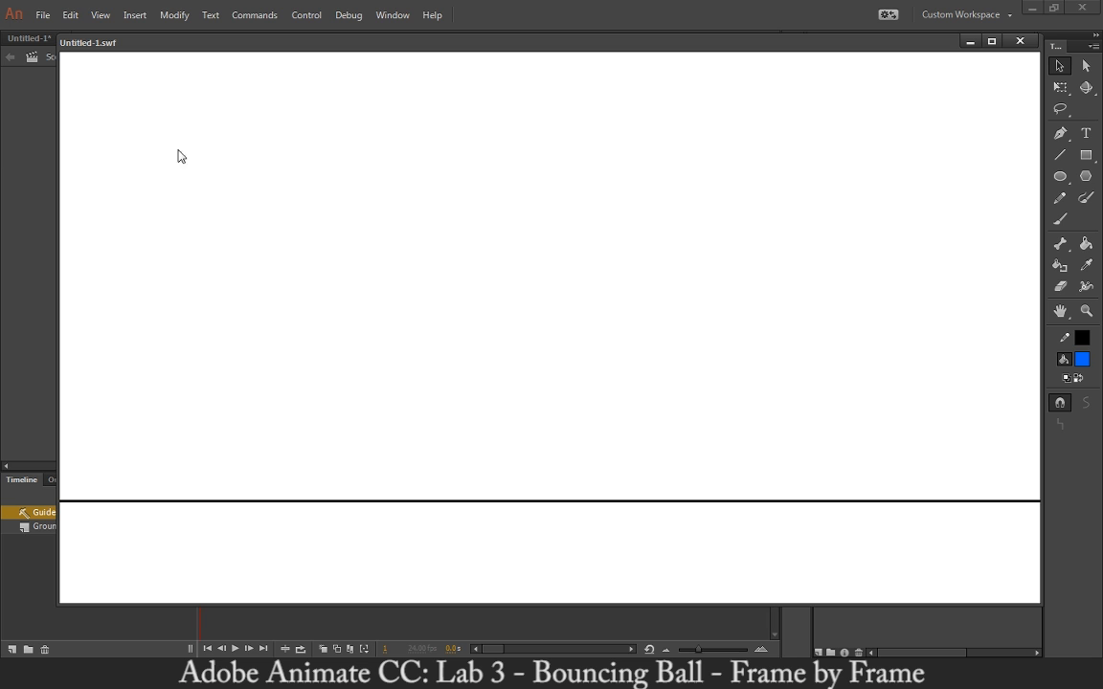
left_click(1021, 44)
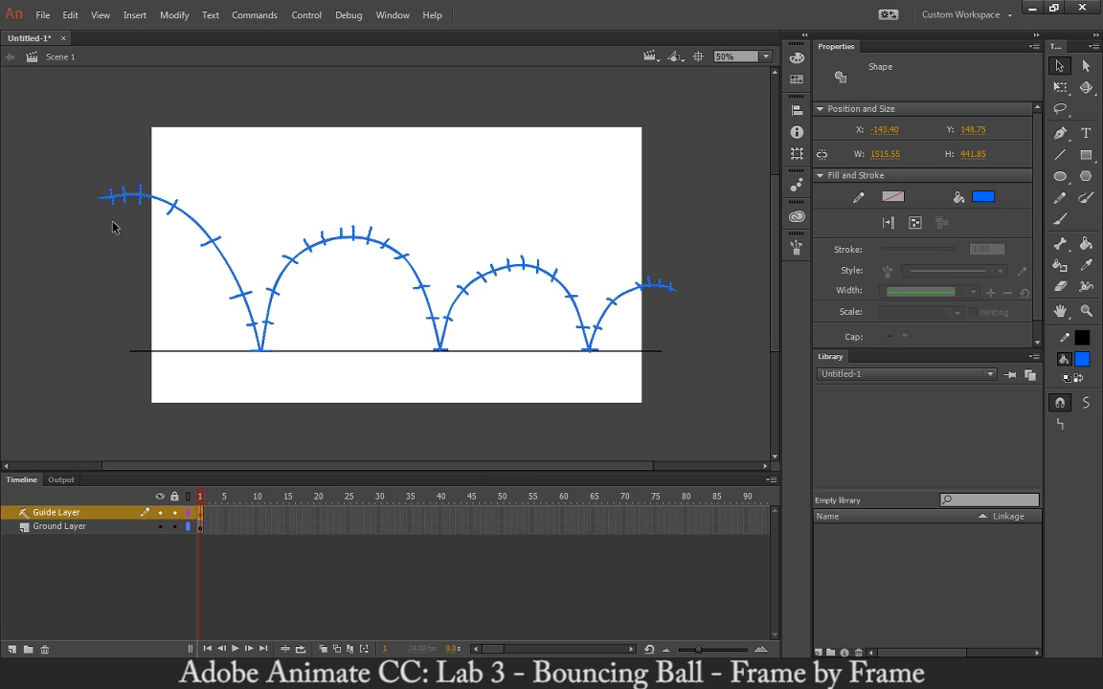
key("ctrl+Return")
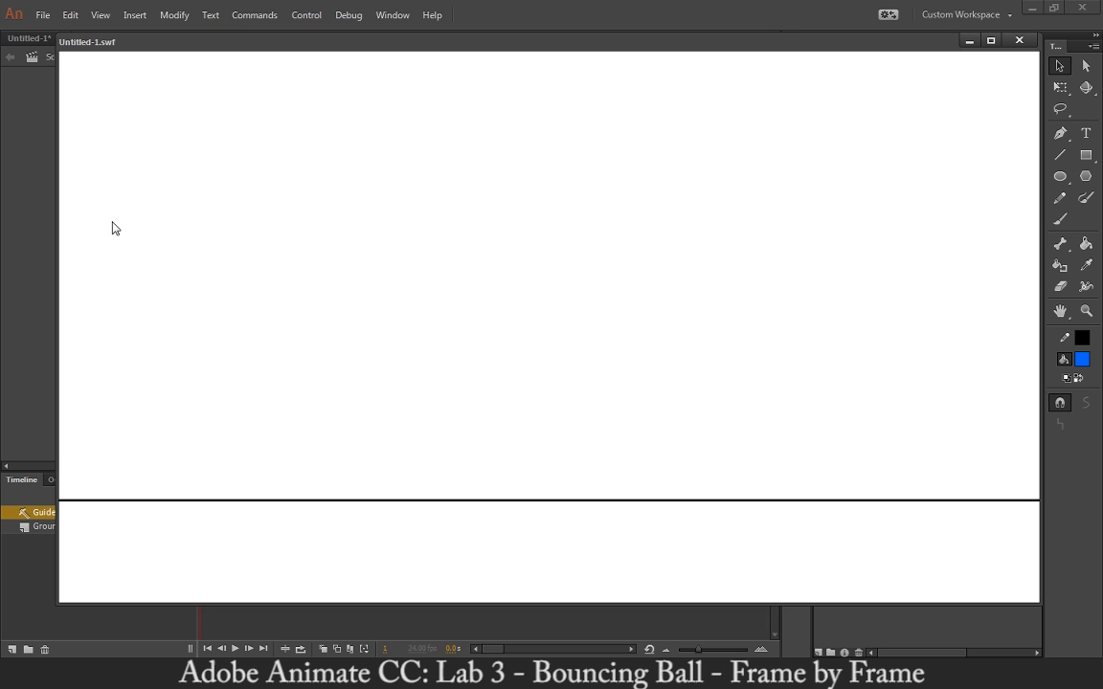
left_click(1019, 41)
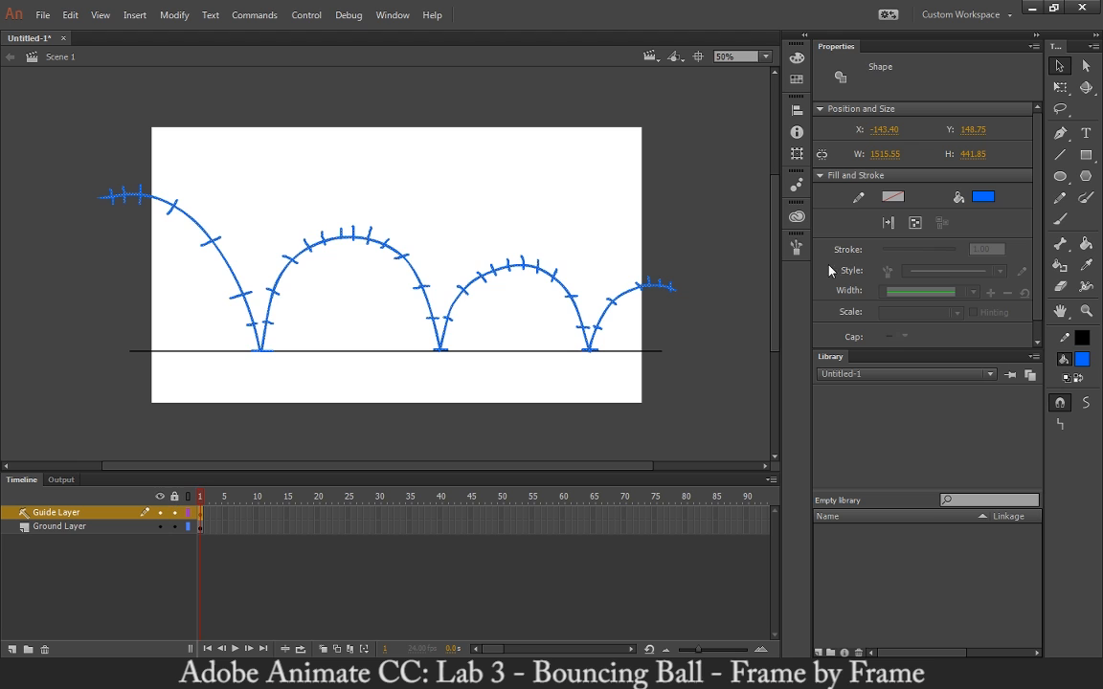
- Lock both the Guide Layer and the Ground Layer
left_click(1060, 218)
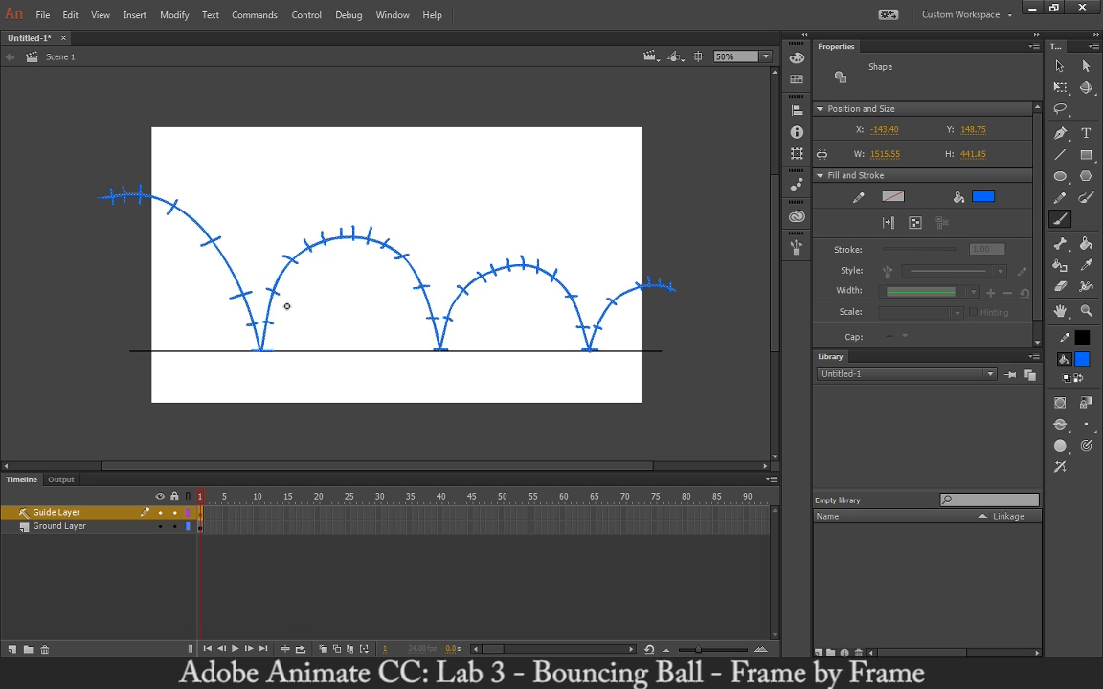
left_click(174, 526)
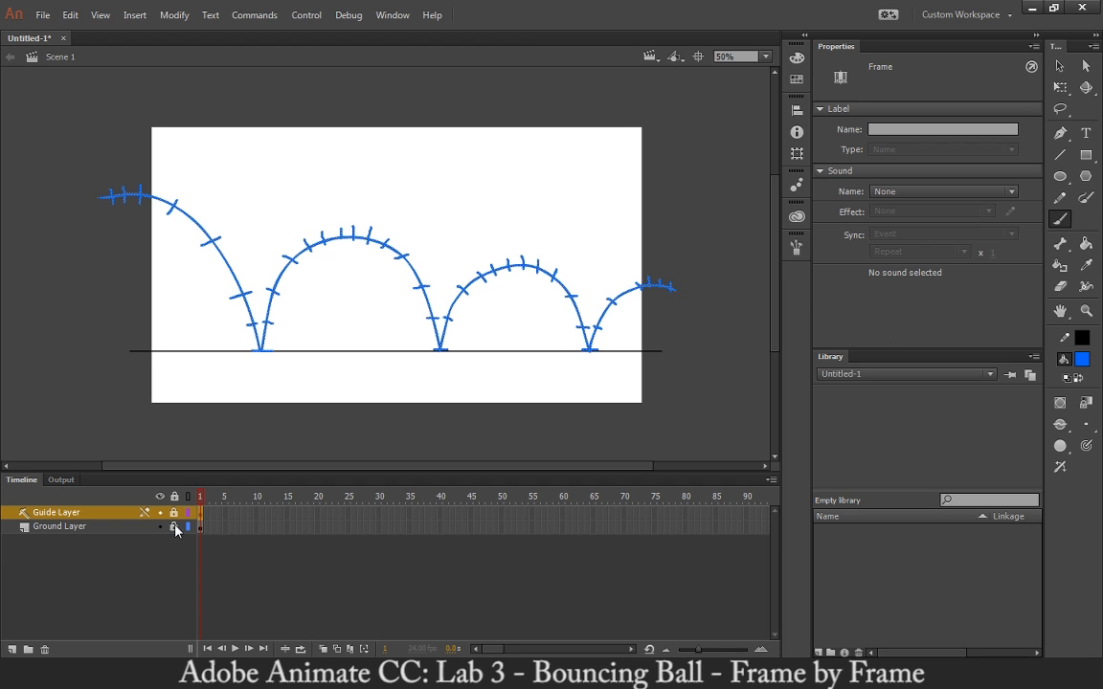
- Add a new layer above the Guide Layer and name it Ball
left_click(11, 650)
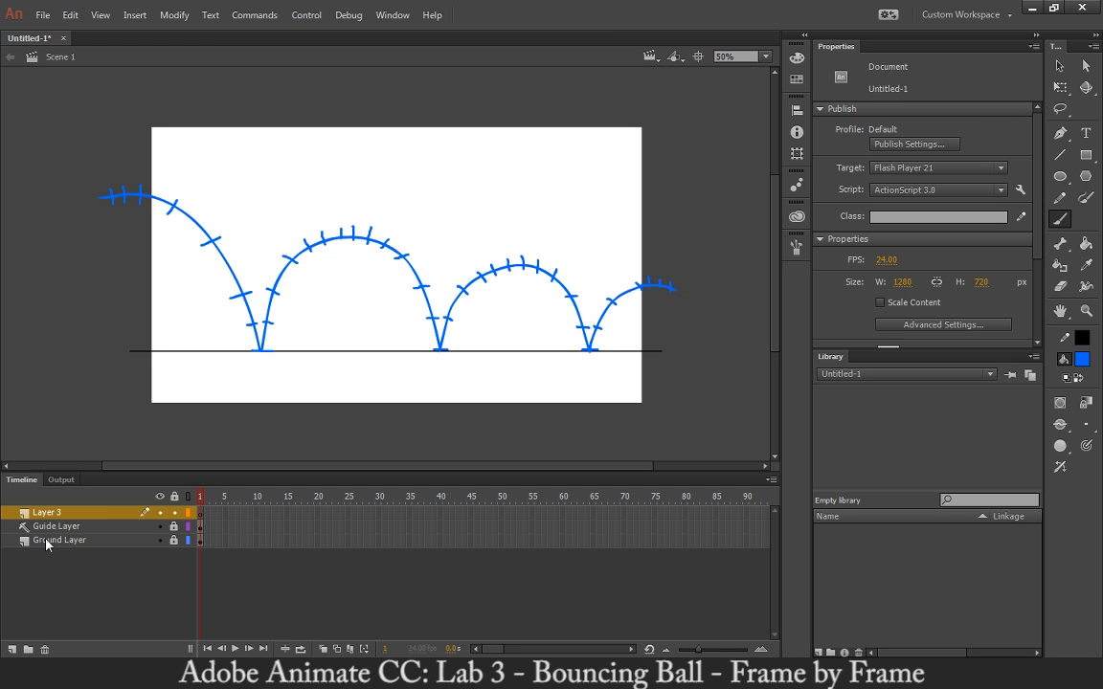
double_click(54, 518)
type("Ba")
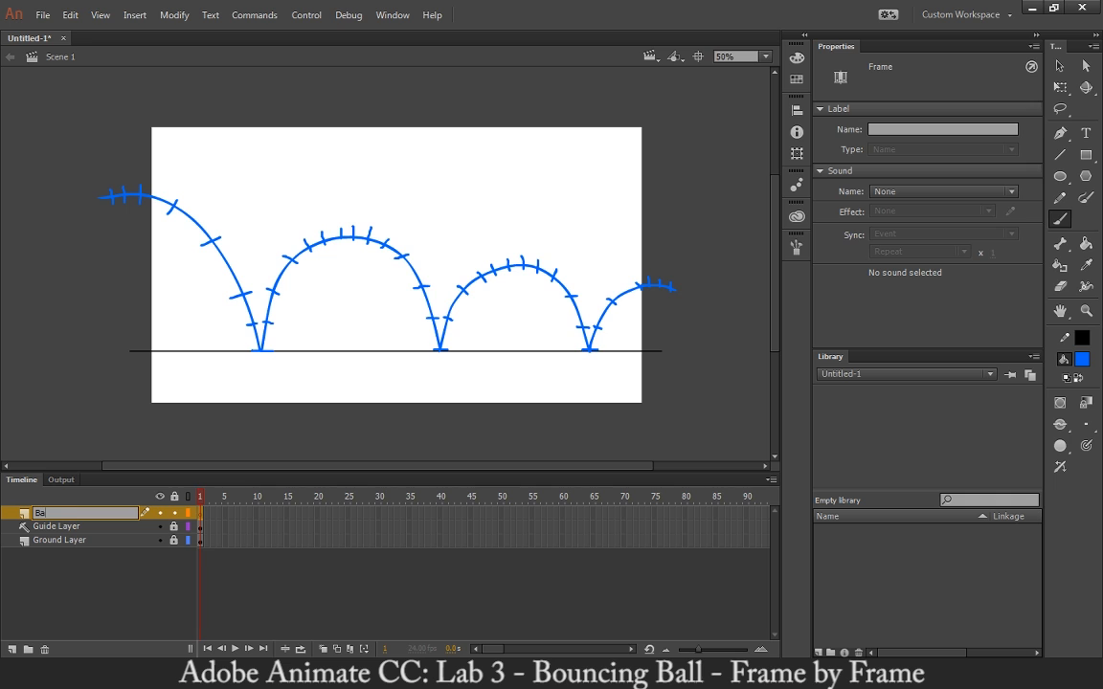
type("ll")
key("Return")
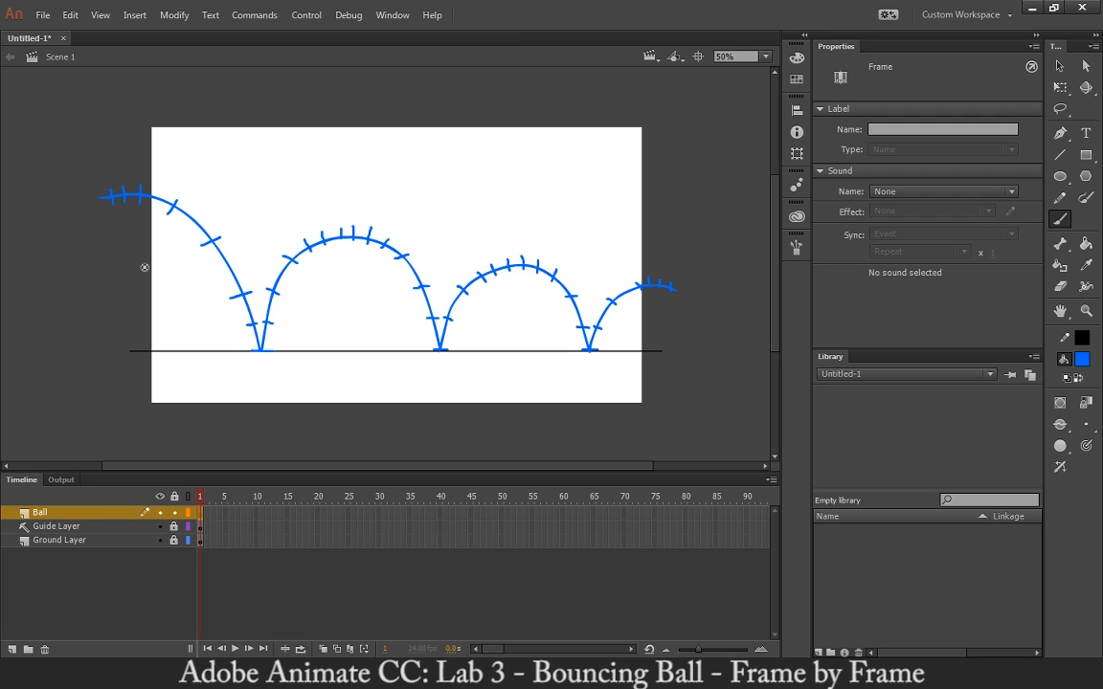
- Set the fill colour to black and paint a round ball outline at the start of the guide path on frame 1
left_click(1081, 360)
left_click(753, 356)
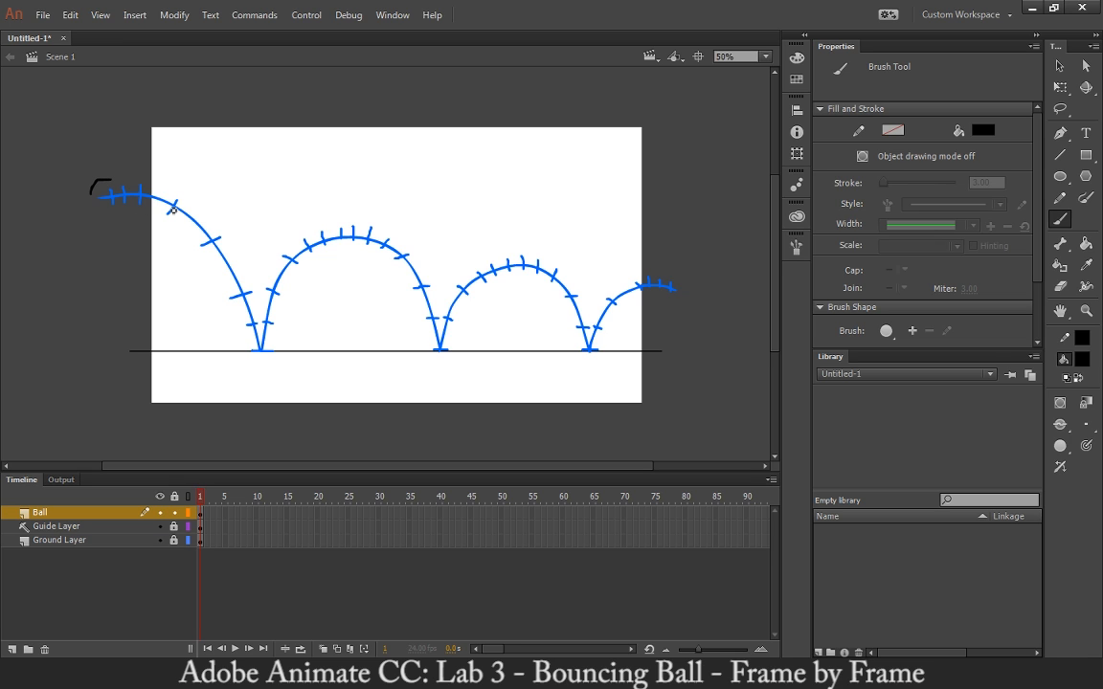
mouse_move(103, 178)
left_mouse_down()
mouse_move(76, 174)
mouse_move(106, 215)
mouse_move(101, 165)
left_mouse_up()
key("ctrl+equal")
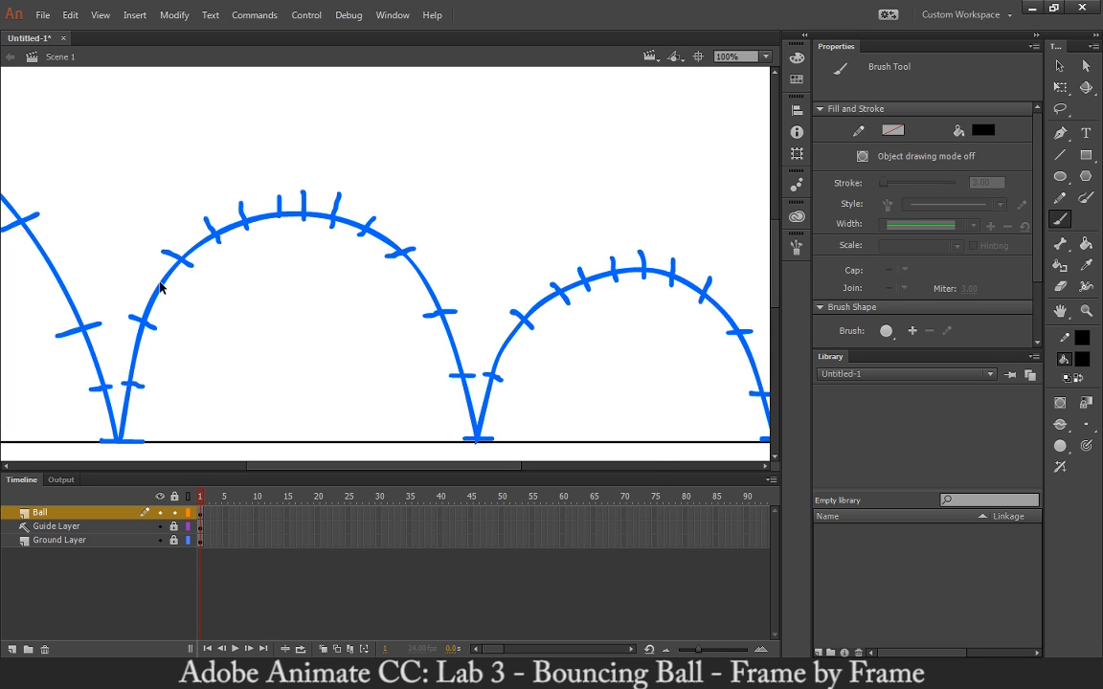
key("ctrl+minus")
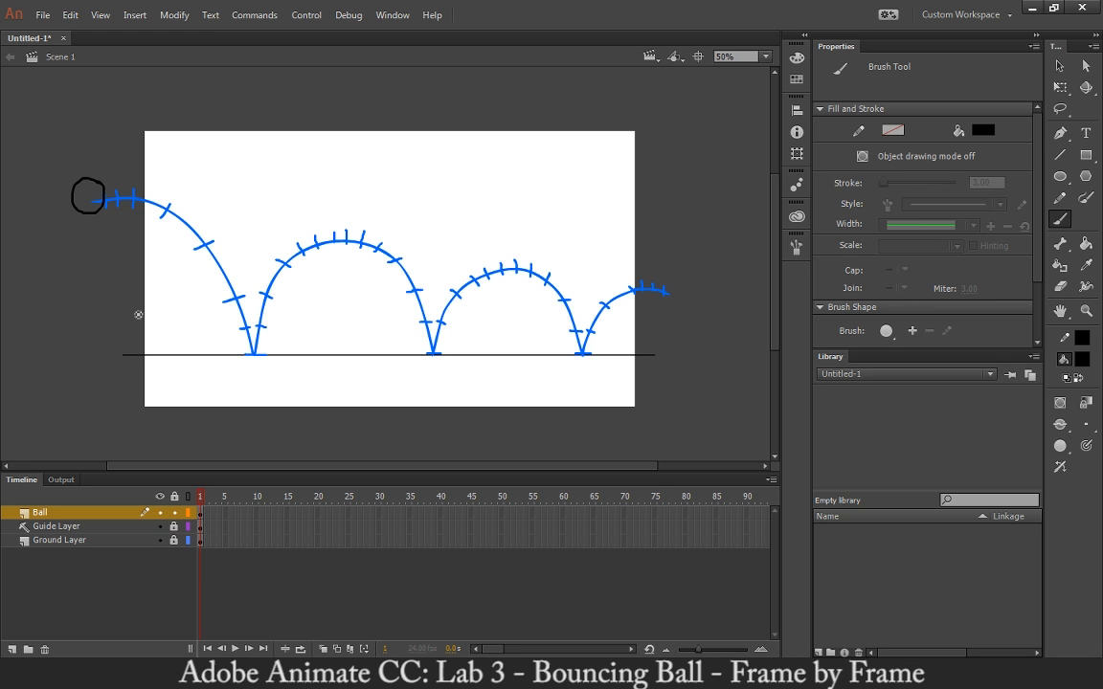
- Insert a blank keyframe at frame 2 of the Ball layer and keep that layer active
key("F7")
right_click(207, 518)
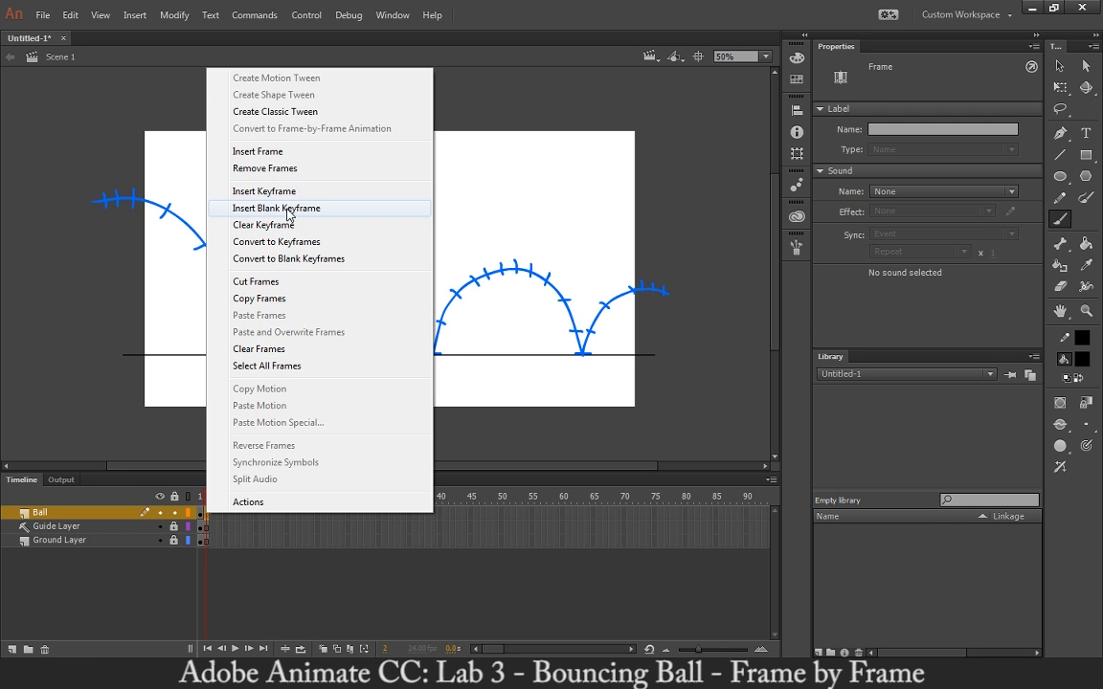
left_click(199, 503)
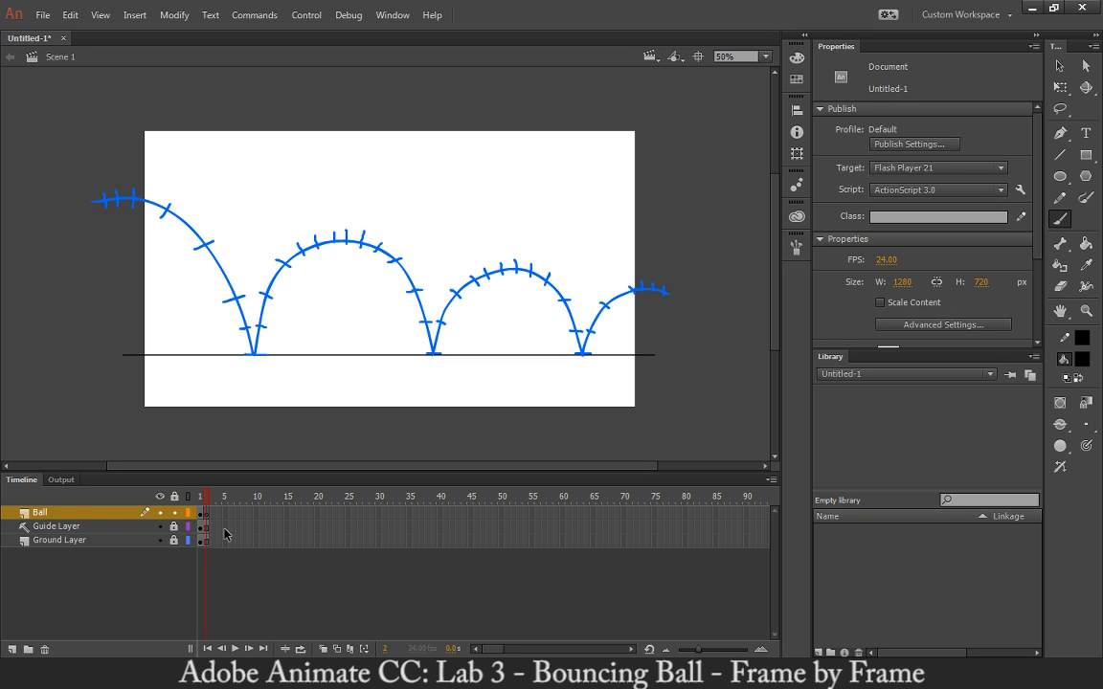
right_click(224, 529)
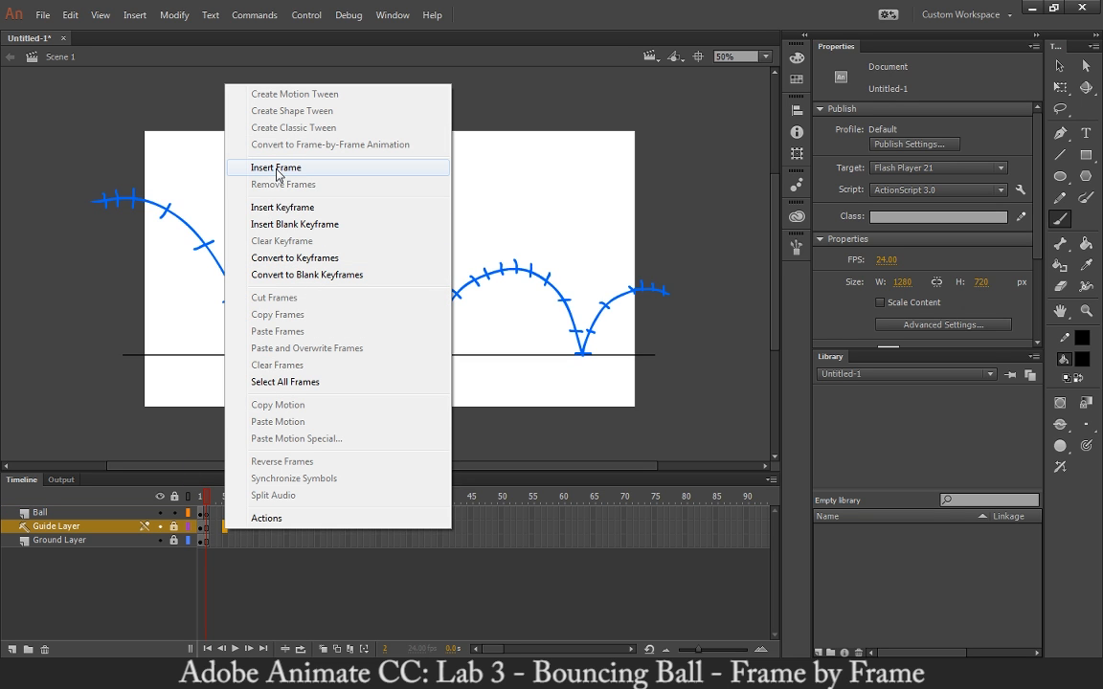
left_click(206, 499)
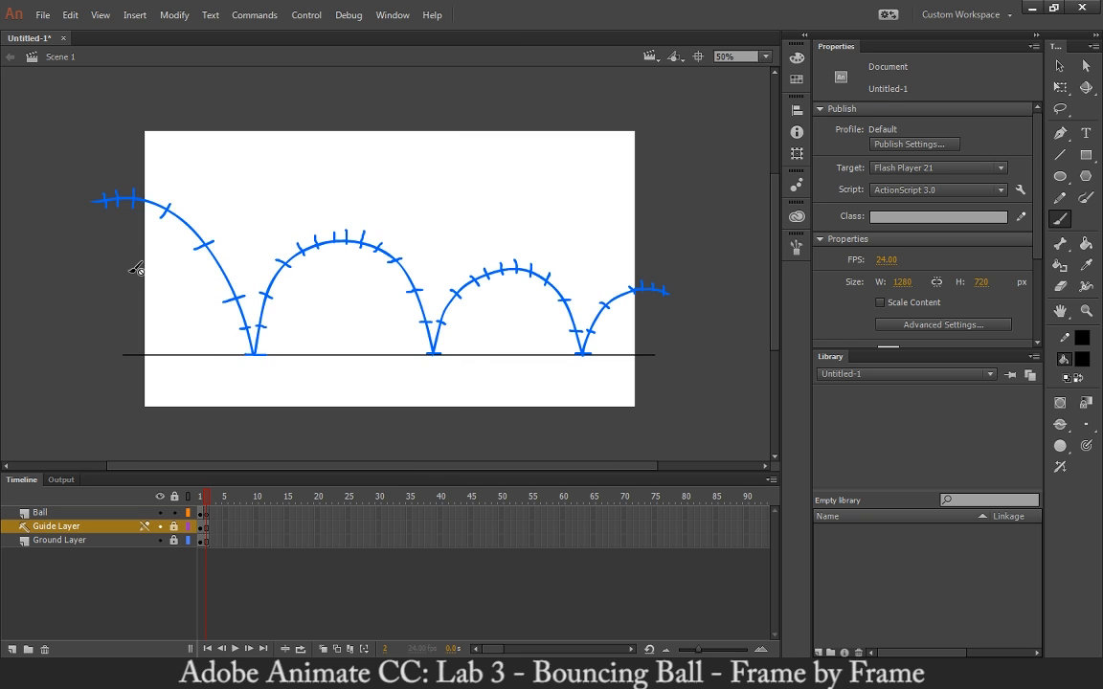
left_click(41, 513)
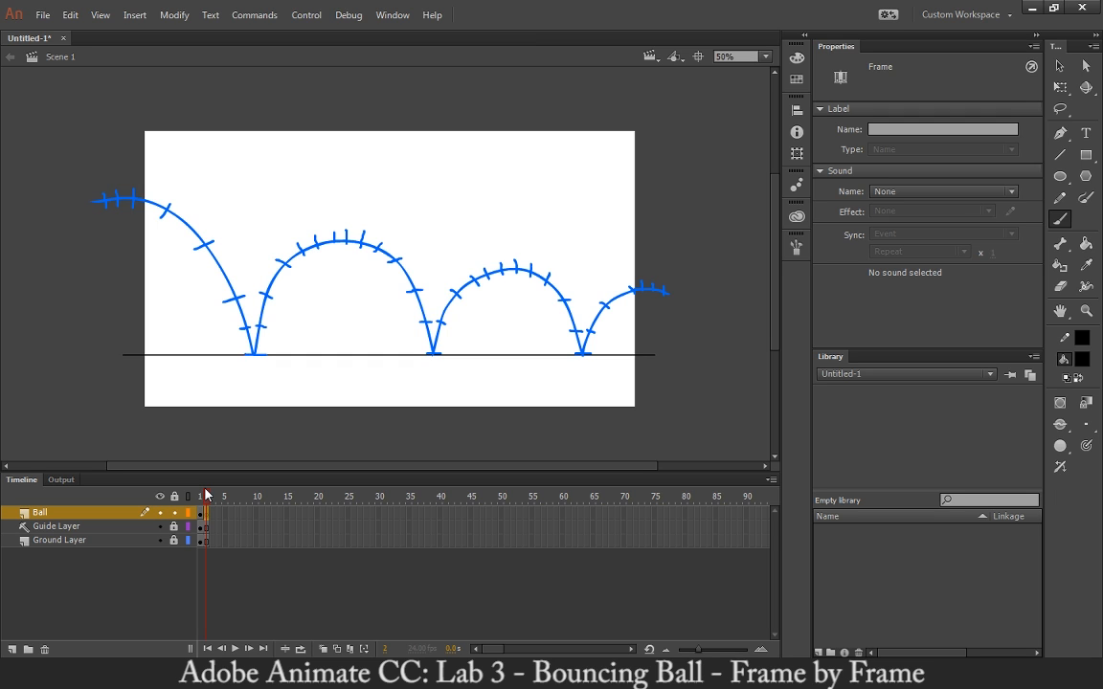
- Flip back and forth between frames 1 and 2 to compare the ball drawing with the blank keyframe
key("comma")
key("period")
key("comma")
key("period")
key("comma")
key("period")
key("comma")
key("period")
key("comma")
key("period")
key("comma")
key("period")
key("comma")
key("period")
key("comma")
key("period")
key("comma")
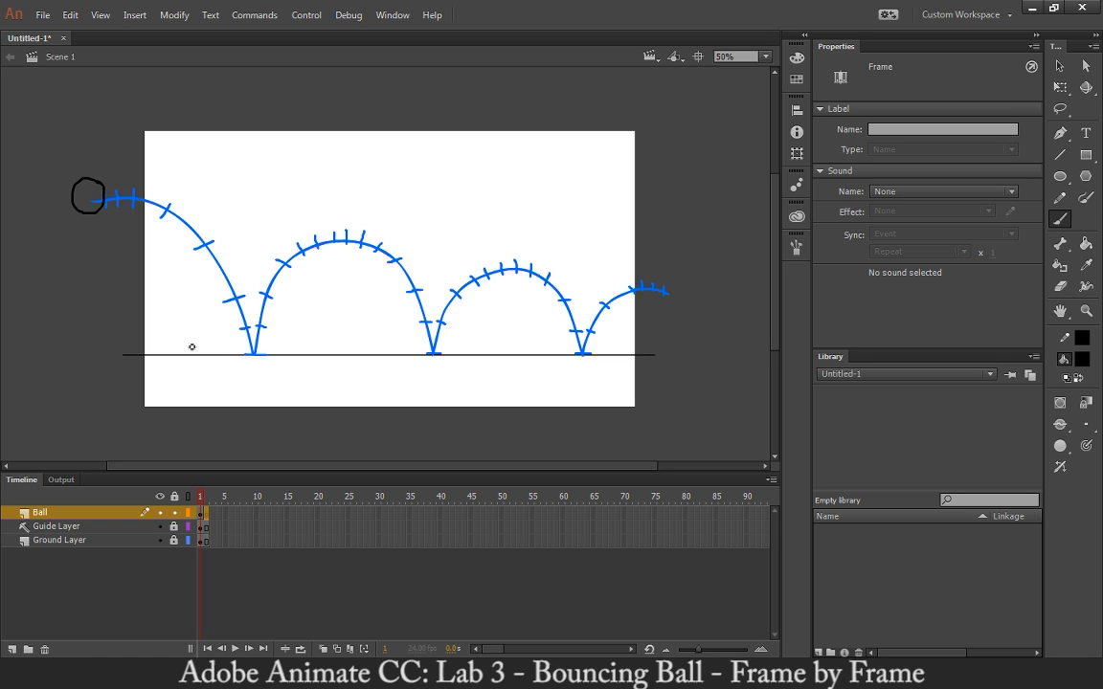
key("period")
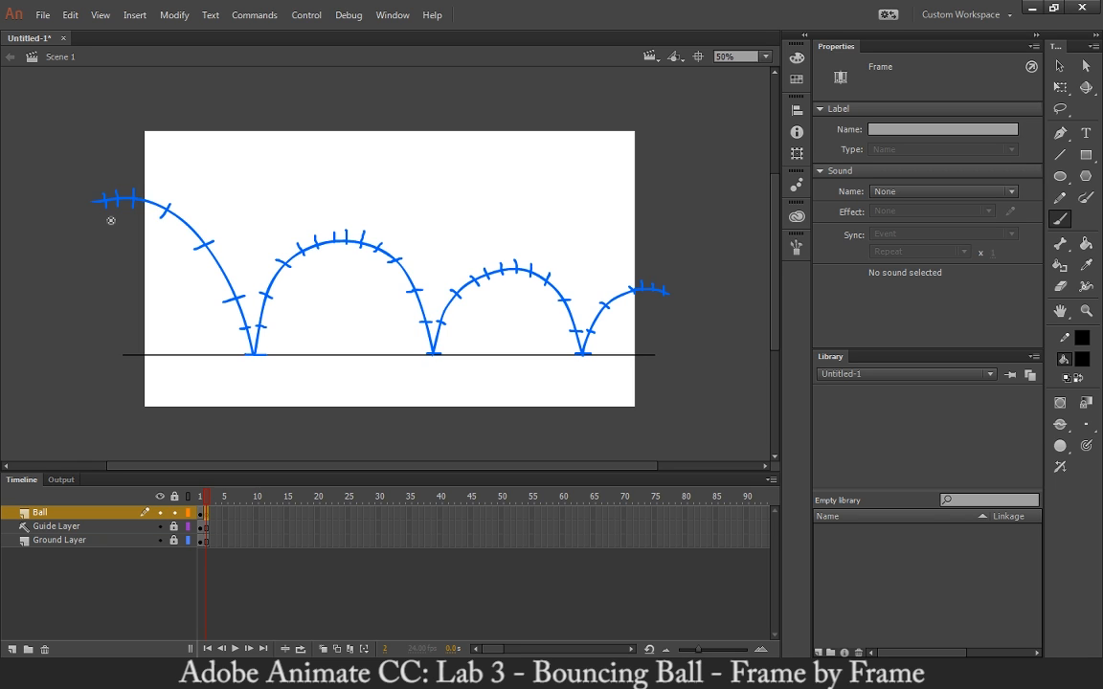
- Turn on onion skinning and paint round balls at the next path ticks on frame 2 and a new blank keyframe 3
left_click(323, 649)
mouse_move(112, 186)
left_mouse_down()
mouse_move(96, 188)
mouse_move(113, 181)
mouse_move(88, 172)
mouse_move(88, 192)
mouse_move(131, 191)
mouse_move(110, 177)
left_mouse_up()
key("ctrl+z")
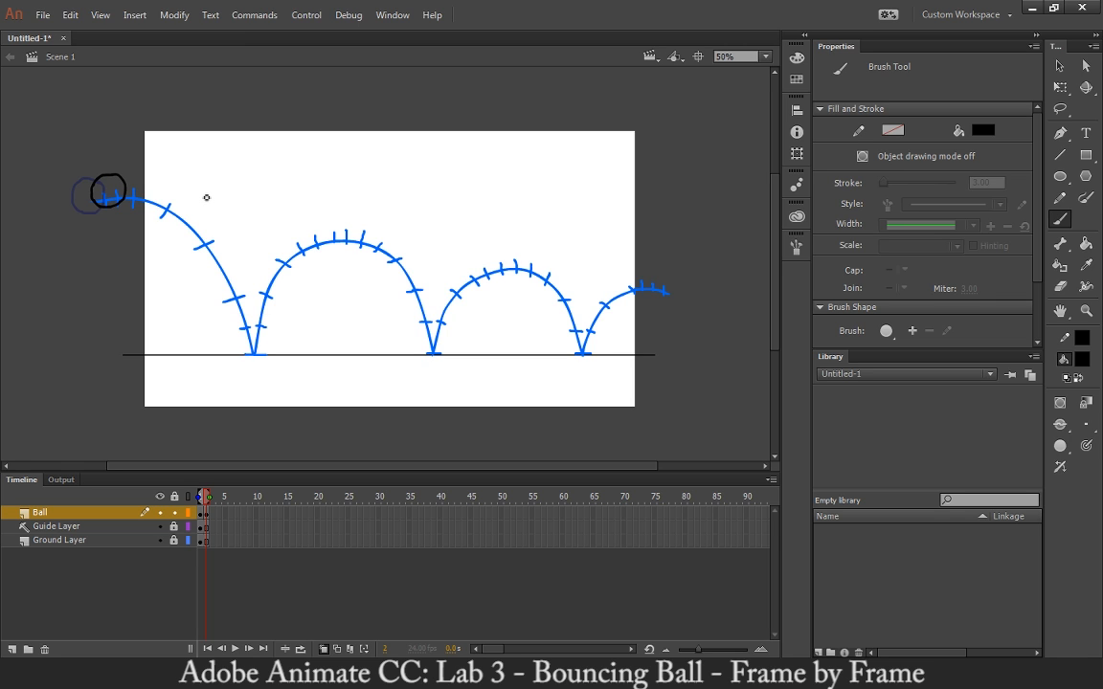
key("F7")
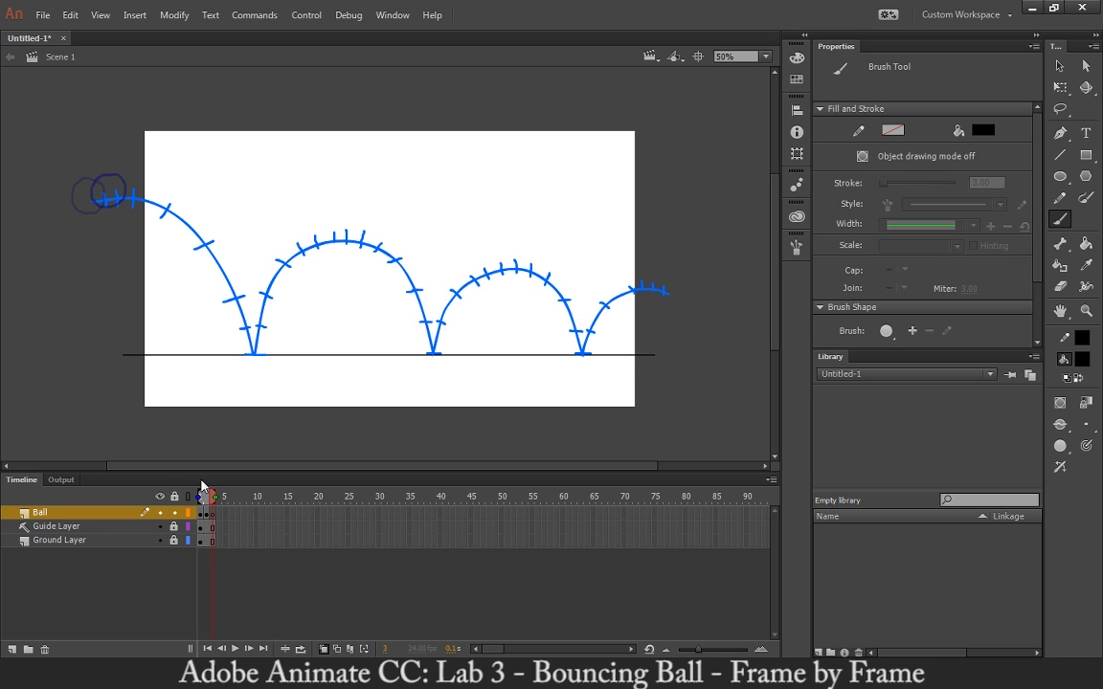
mouse_move(149, 187)
left_mouse_down()
mouse_move(130, 170)
mouse_move(127, 206)
mouse_move(143, 184)
left_mouse_up()
- Add blank keyframe 4, extend the onion skin range back to frame 1, and paint a round ball at the next tick
key("F7")
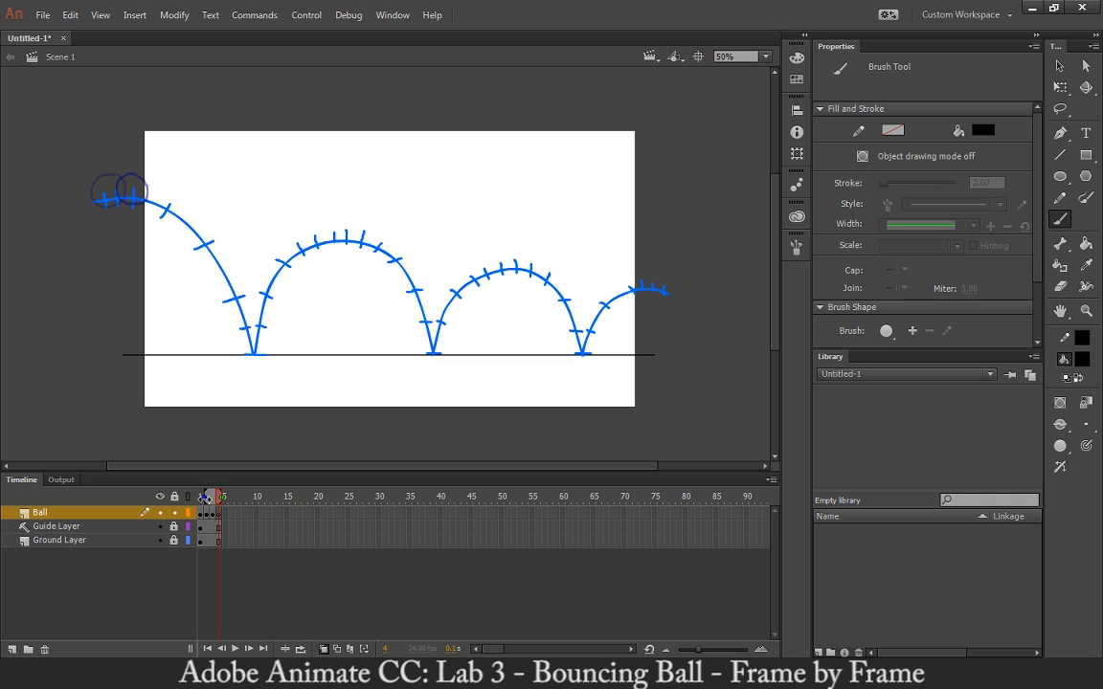
left_click_drag(203, 496, 215, 496)
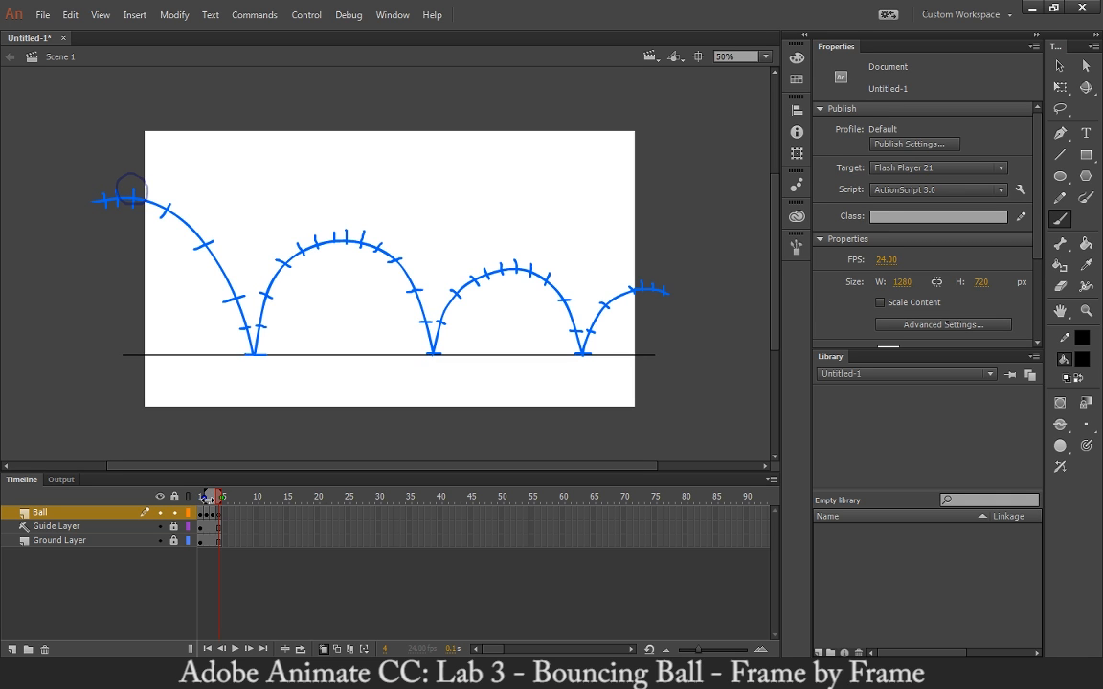
left_click_drag(209, 498, 199, 497)
mouse_move(175, 189)
left_mouse_down()
mouse_move(144, 195)
mouse_move(145, 212)
mouse_move(177, 221)
mouse_move(182, 203)
mouse_move(165, 183)
left_mouse_up()
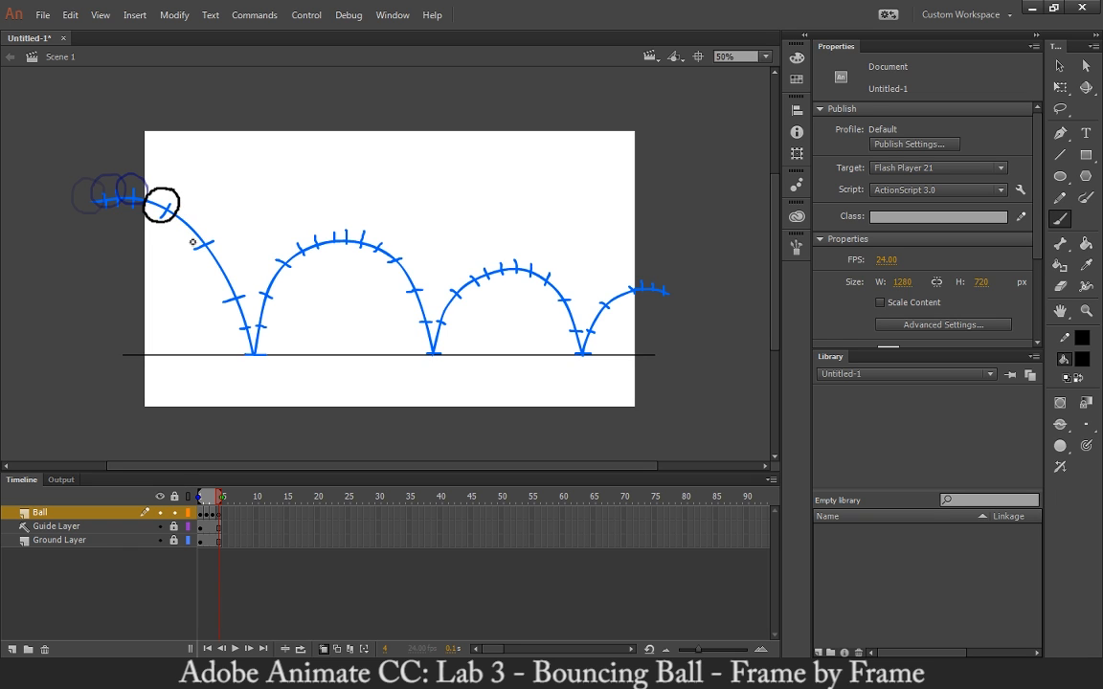
- Add blank keyframes 5 and 6, painting a round ball and a stretched ball at the next ticks down the first descent
key("F7")
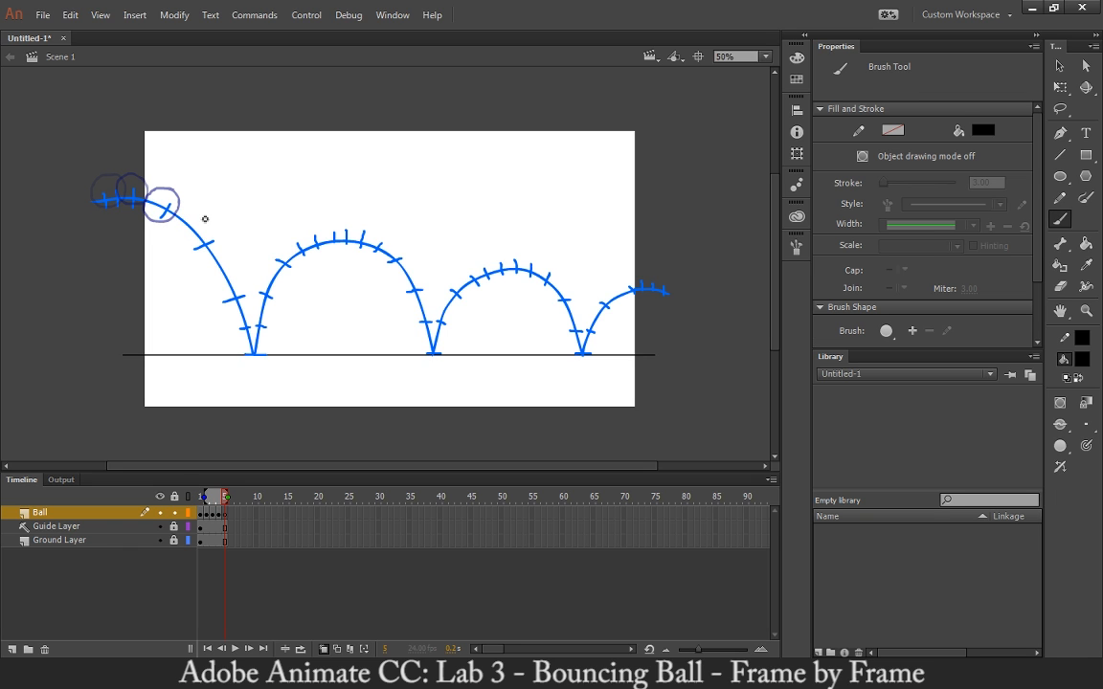
mouse_move(211, 226)
left_mouse_down()
mouse_move(182, 226)
mouse_move(195, 252)
mouse_move(214, 238)
left_mouse_up()
key("F7")
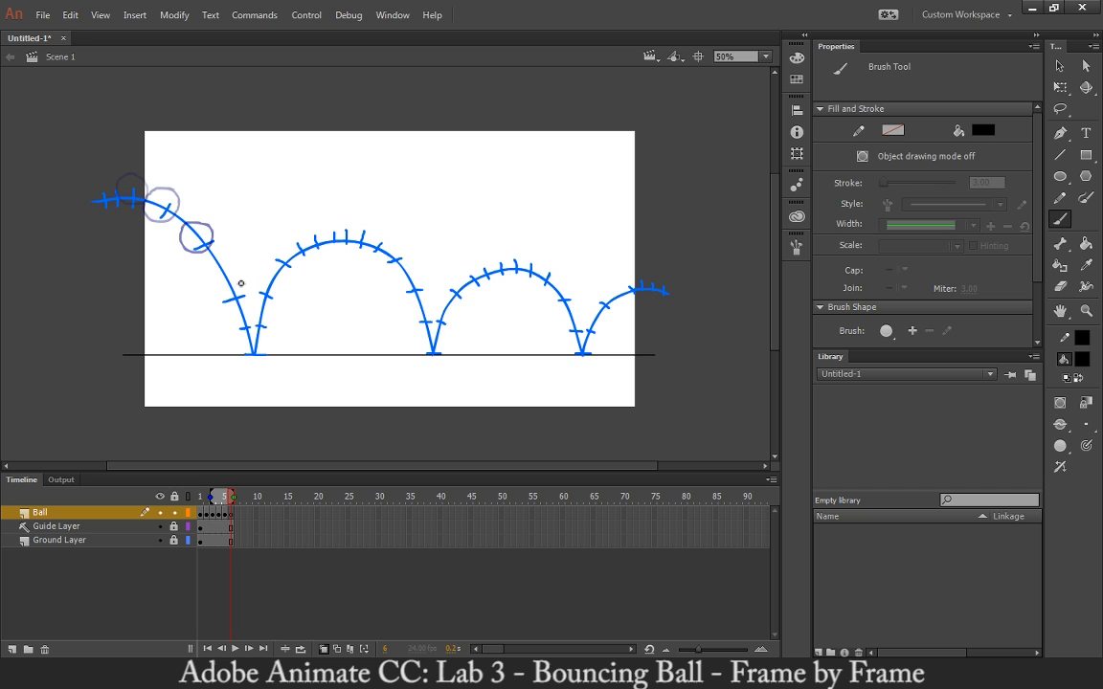
mouse_move(234, 279)
left_mouse_down()
mouse_move(221, 269)
mouse_move(215, 290)
mouse_move(244, 302)
mouse_move(241, 281)
left_mouse_up()
- Add blank keyframes 7 and 8, painting a stretched, tilted ball reaching the ground and a shorter one at the first contact
key("F7")
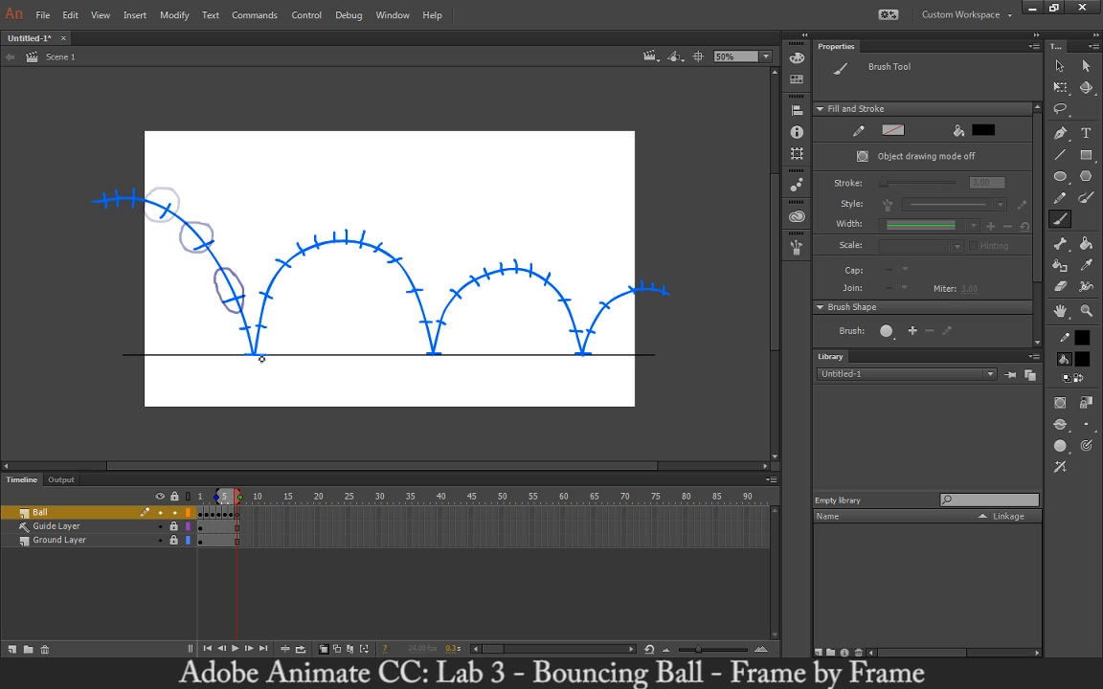
mouse_move(254, 354)
left_mouse_down()
mouse_move(236, 306)
mouse_move(247, 305)
mouse_move(266, 355)
left_mouse_up()
key("F7")
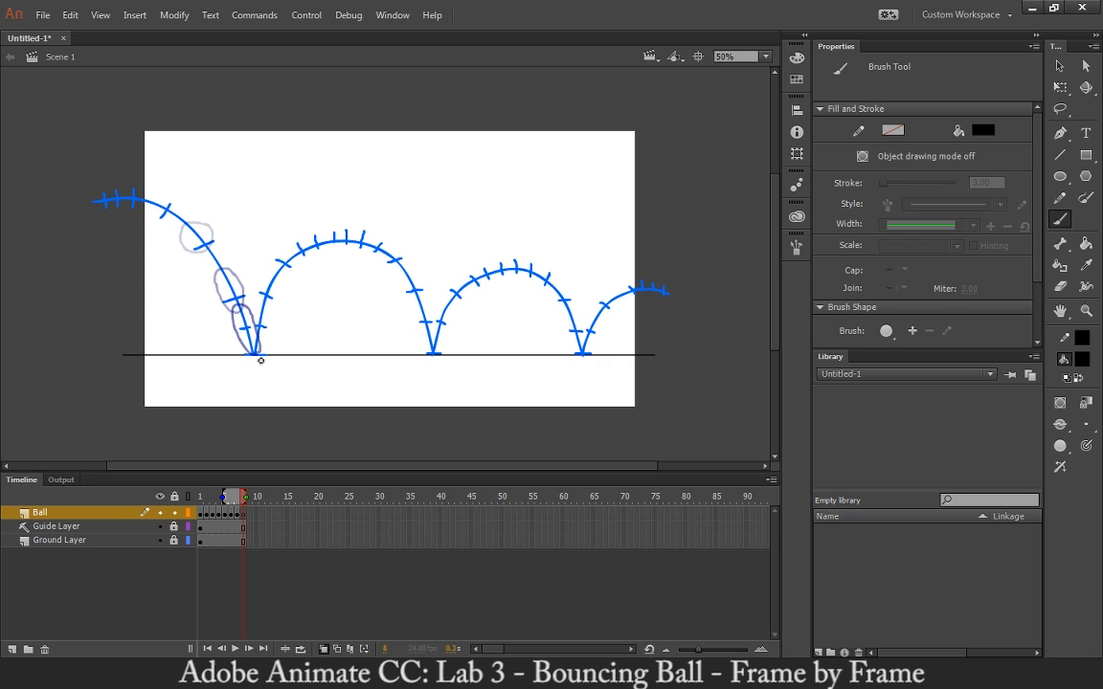
mouse_move(260, 360)
left_mouse_down()
mouse_move(230, 320)
mouse_move(255, 329)
left_mouse_up()
- Add blank keyframes 9 and 10, painting the ball squashed wide and then flatter on the ground at the first contact
key("F7")
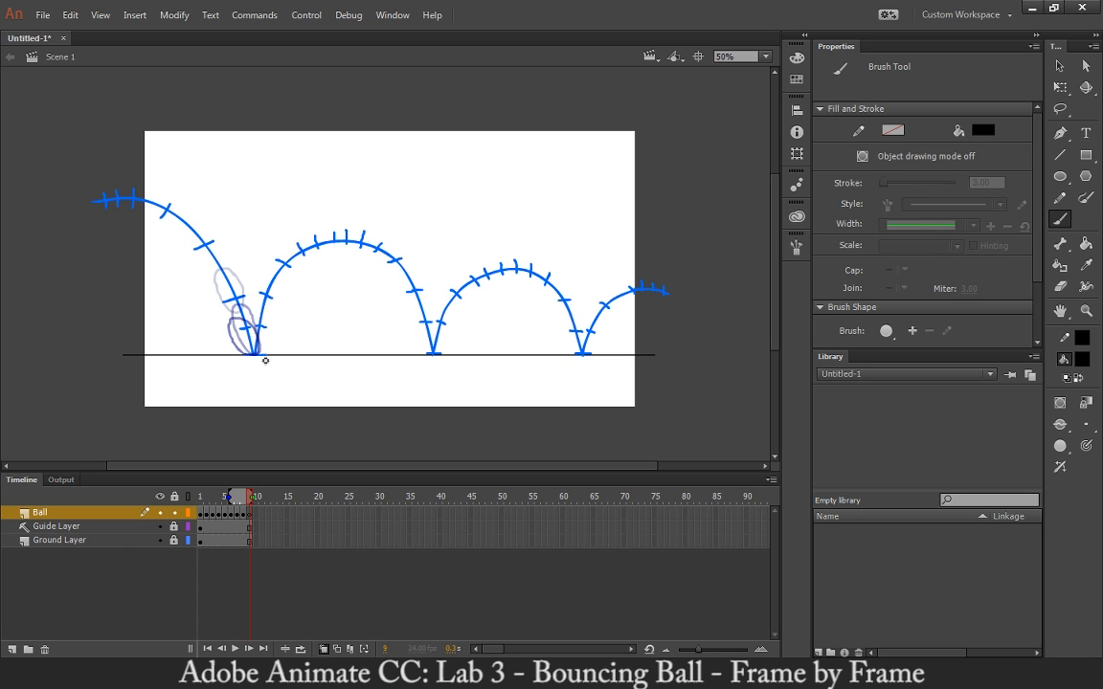
mouse_move(253, 352)
left_mouse_down()
mouse_move(236, 335)
mouse_move(247, 335)
left_mouse_up()
key("ctrl+z")
mouse_move(253, 355)
left_mouse_down()
mouse_move(228, 335)
mouse_move(256, 337)
left_mouse_up()
key("F7")
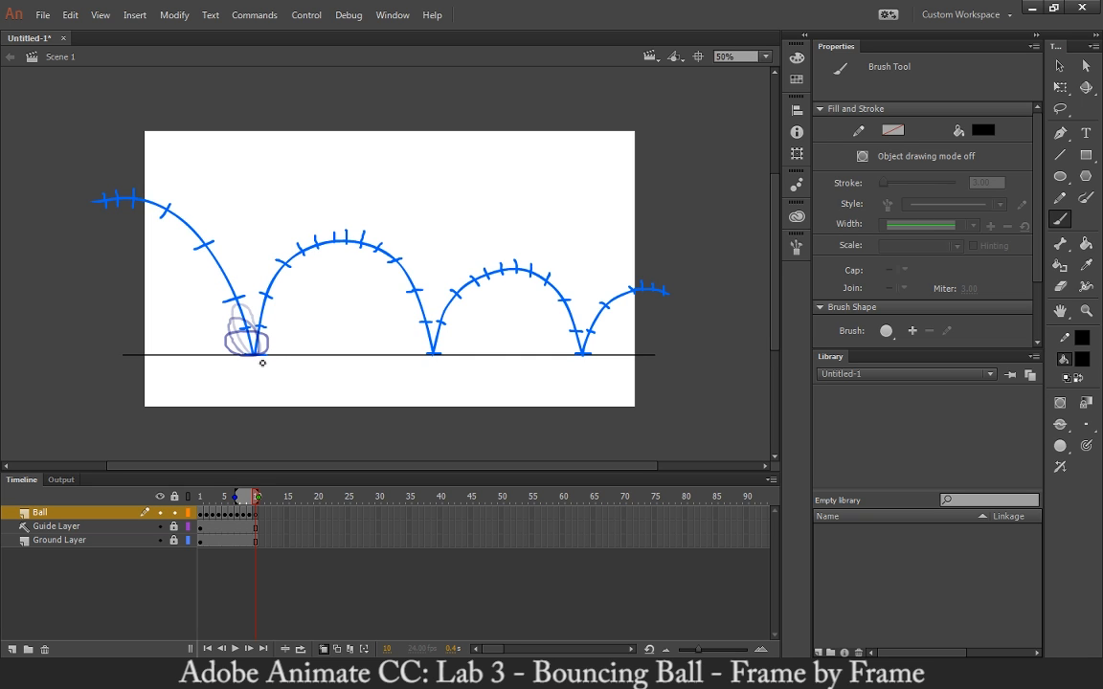
mouse_move(255, 355)
left_mouse_down()
mouse_move(219, 344)
mouse_move(273, 349)
mouse_move(262, 363)
left_mouse_up()
- Paint the flattest squash on blank keyframe 11, review the onion skins back to frame 1, and restore a shorter range from frame 7
key("F7")
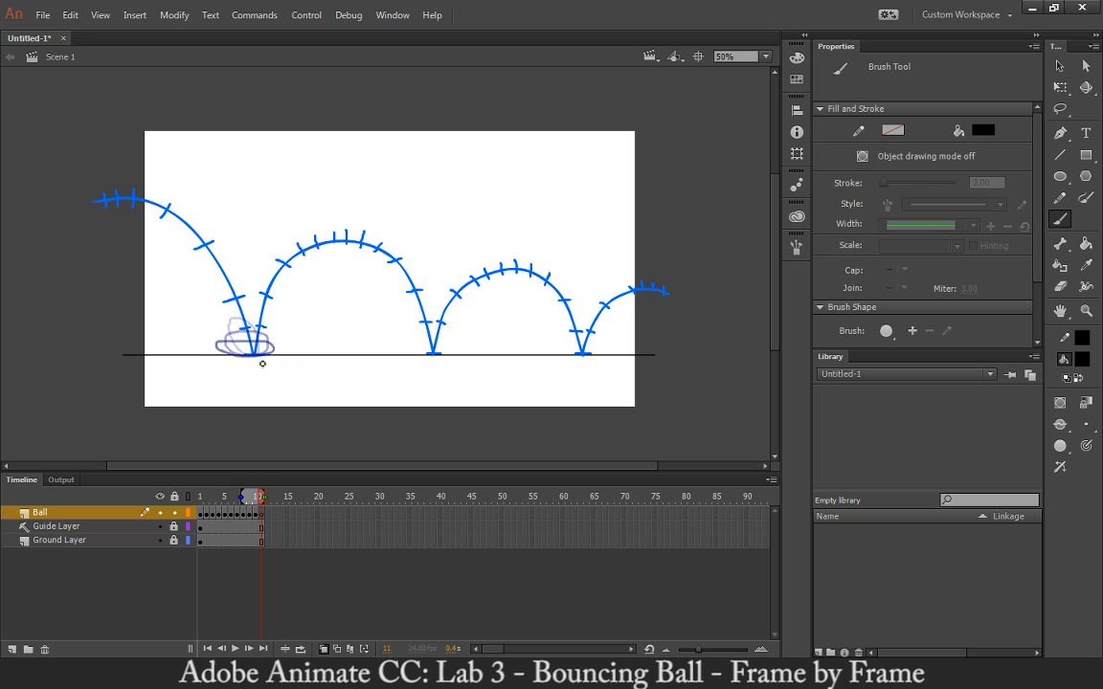
mouse_move(257, 356)
left_mouse_down()
mouse_move(208, 348)
mouse_move(287, 354)
mouse_move(263, 361)
left_mouse_up()
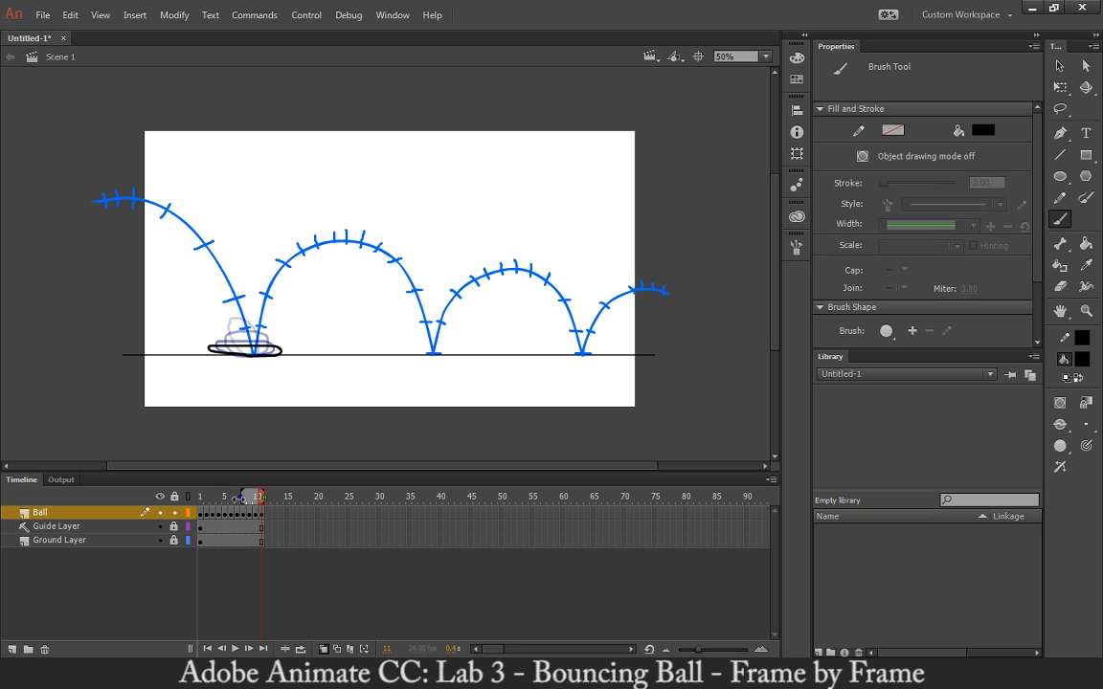
mouse_move(234, 491)
left_mouse_down()
mouse_move(177, 448)
mouse_move(188, 443)
left_mouse_up()
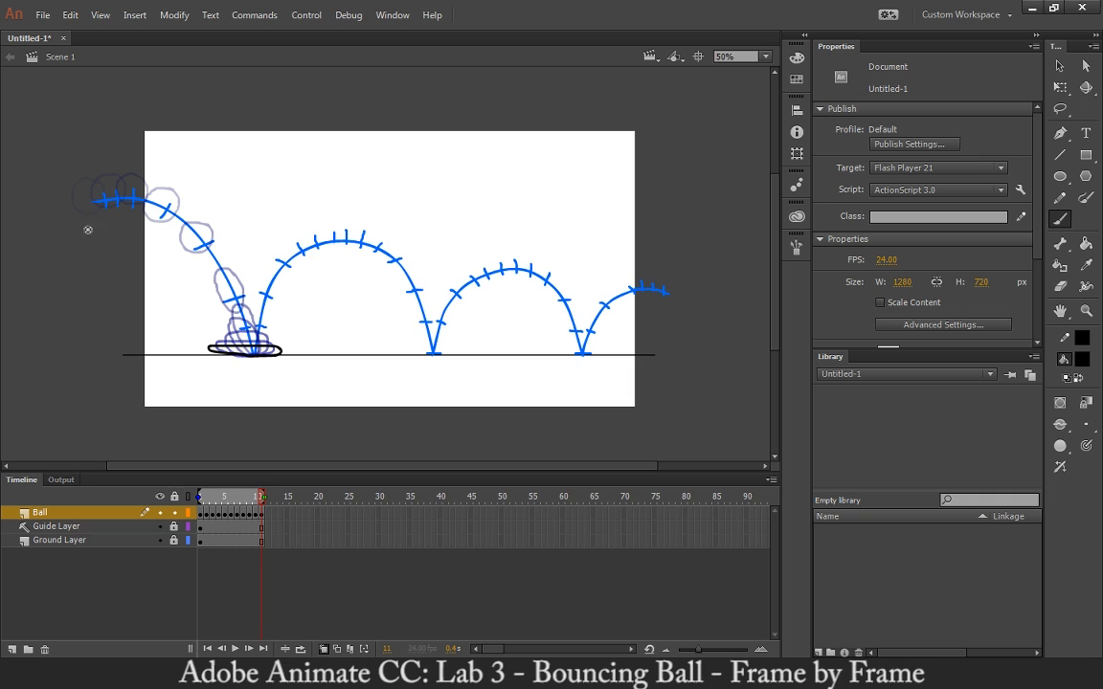
mouse_move(88, 229)
left_mouse_down()
mouse_move(212, 310)
mouse_move(208, 418)
mouse_move(184, 448)
mouse_move(236, 497)
left_mouse_up()
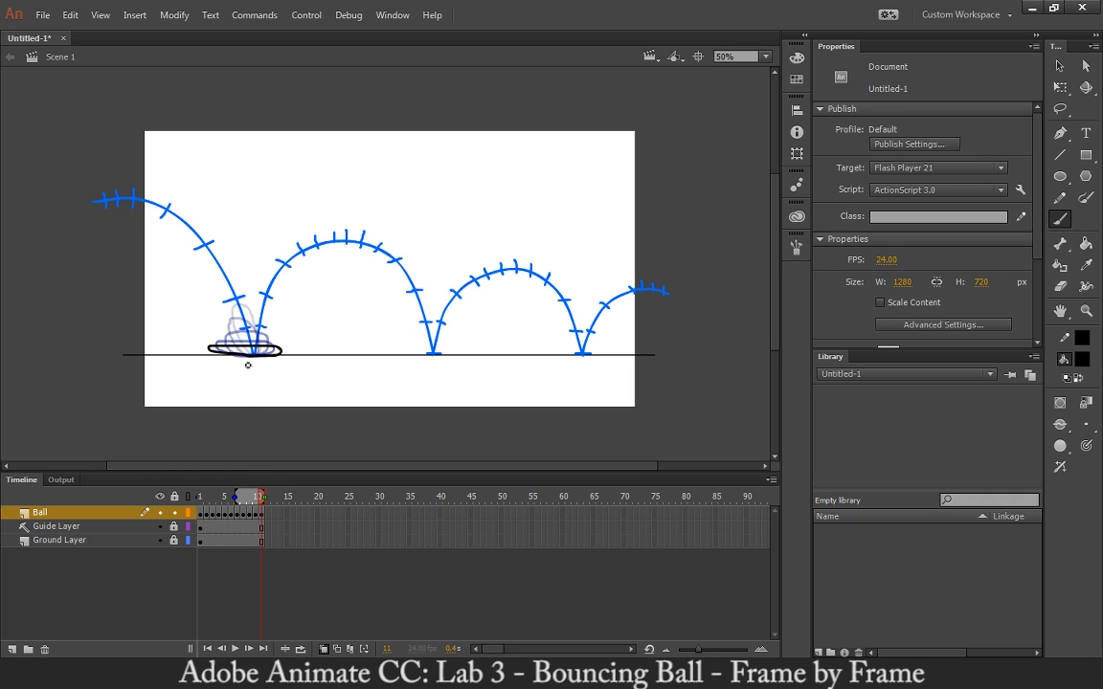
- Add blank keyframes 12 and 13, painting the ball still flattened and then partly recovered from the squash
left_click(267, 493)
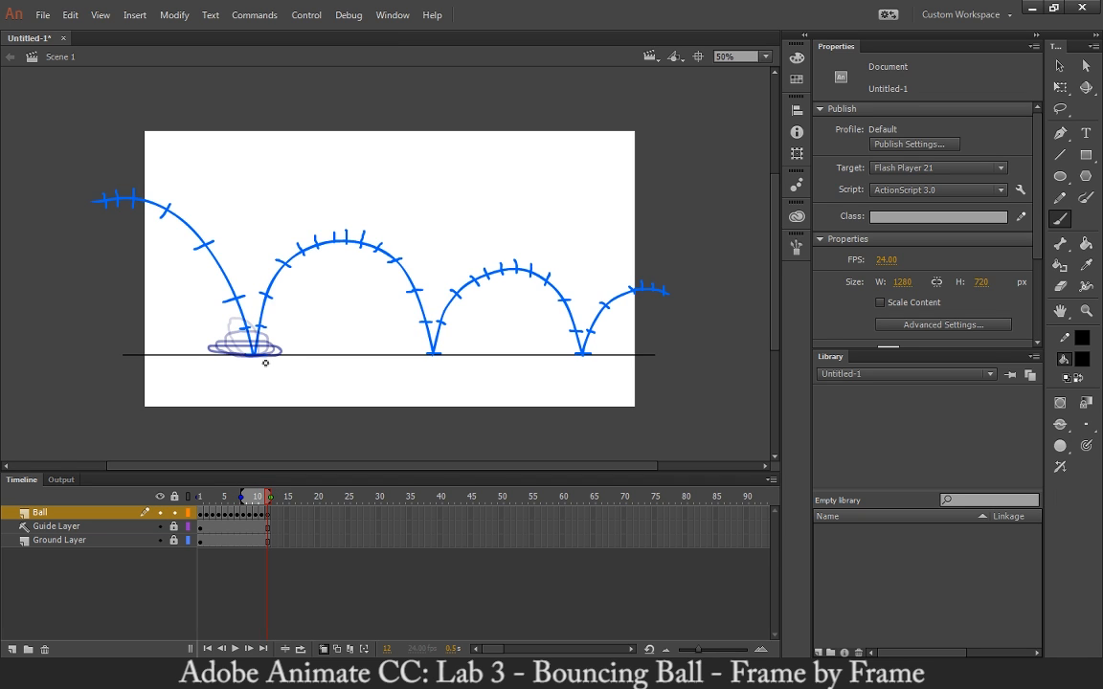
mouse_move(258, 356)
left_mouse_down()
mouse_move(217, 344)
mouse_move(250, 338)
mouse_move(276, 355)
left_mouse_up()
key("F7")
mouse_move(268, 362)
left_mouse_down()
mouse_move(238, 361)
mouse_move(232, 338)
mouse_move(264, 332)
mouse_move(274, 351)
left_mouse_up()
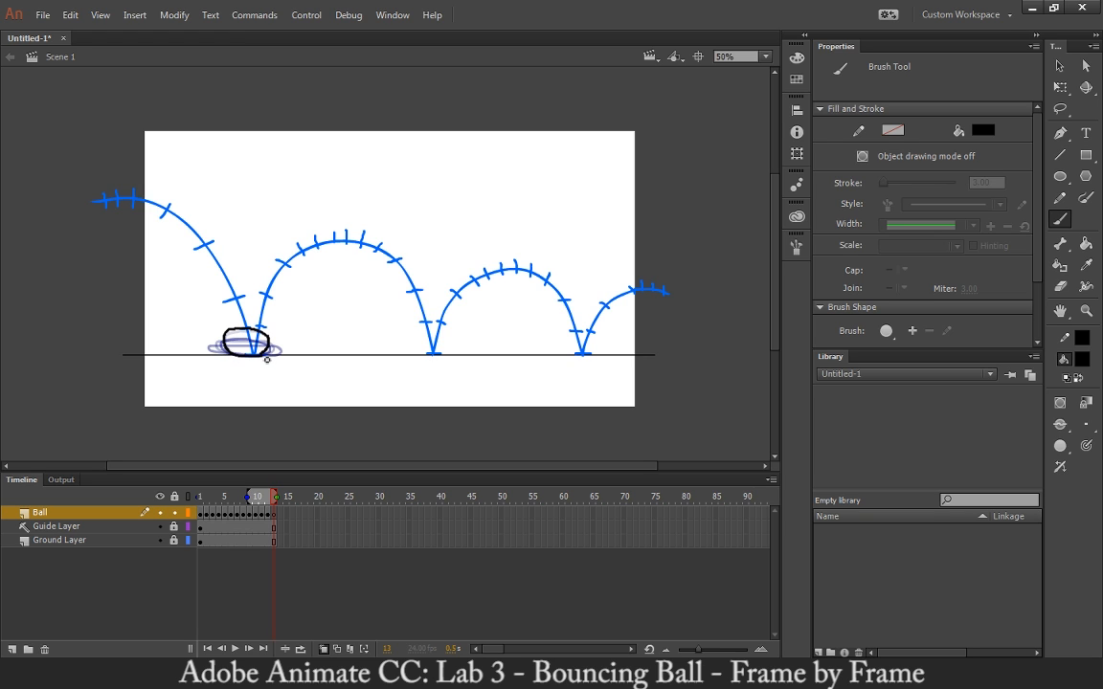
- Add blank keyframe 14, extend the onion skin range back to frame 7, and paint a nearly round ball at the contact
key("F7")
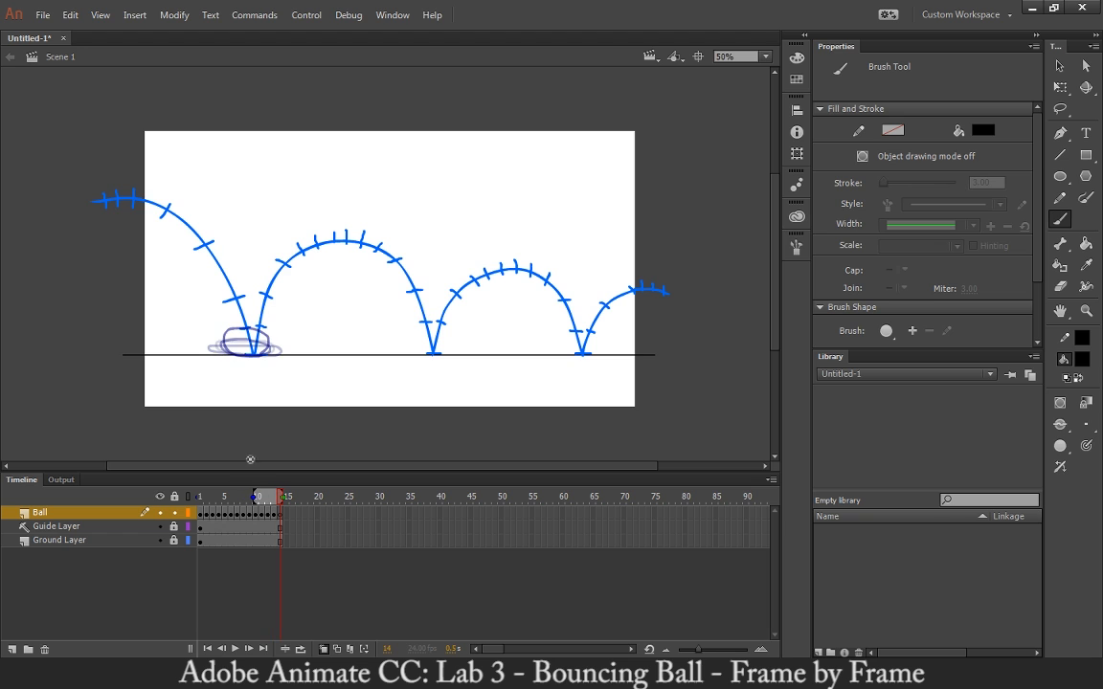
left_click_drag(255, 495, 235, 495)
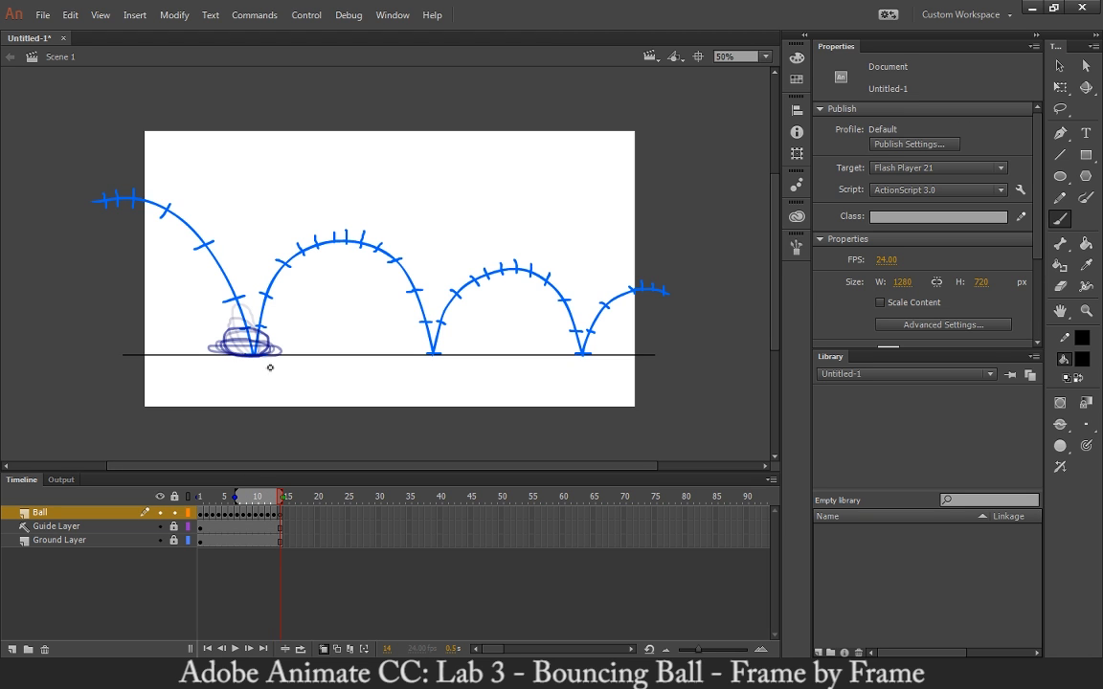
mouse_move(264, 356)
left_mouse_down()
mouse_move(247, 356)
mouse_move(243, 323)
mouse_move(255, 318)
mouse_move(278, 341)
left_mouse_up()
key("ctrl+z")
mouse_move(264, 362)
left_mouse_down()
mouse_move(241, 353)
mouse_move(247, 324)
mouse_move(272, 336)
mouse_move(251, 356)
left_mouse_up()
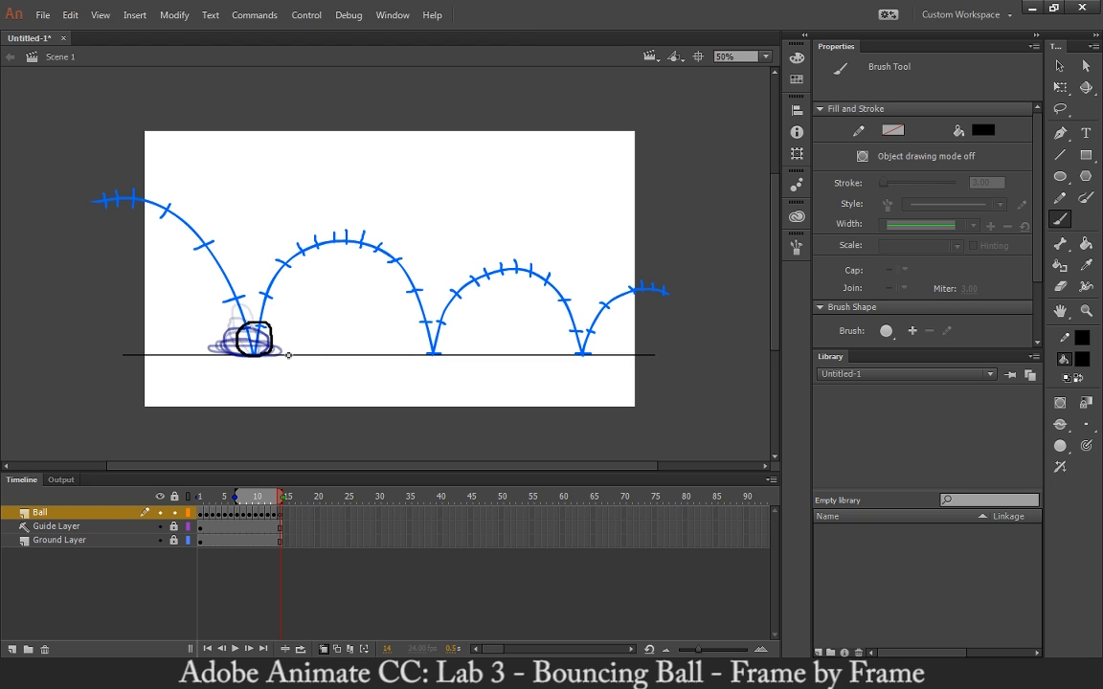
- Add blank keyframe 15 and paint an upright stretched ball leaving the first contact along the second arc
key("F7")
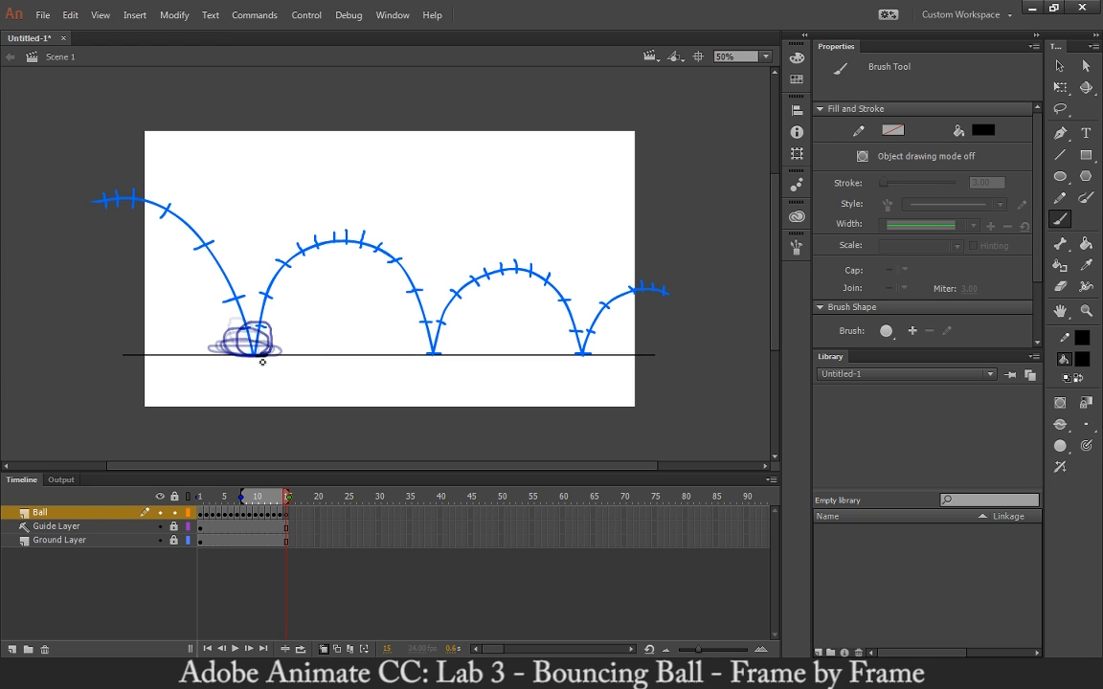
mouse_move(252, 353)
left_mouse_down()
mouse_move(264, 307)
mouse_move(275, 327)
mouse_move(268, 353)
left_mouse_up()
key("ctrl+=")
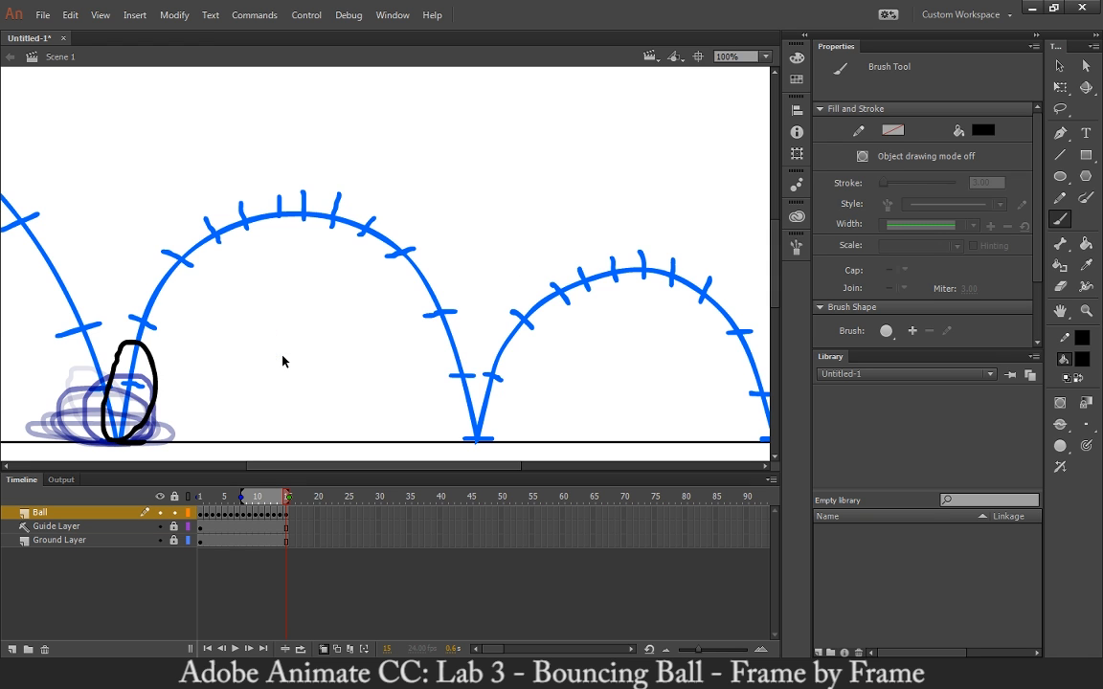
- Delete the stray brush overshoot at the ball's contact with the ground on frame 15
key("e")
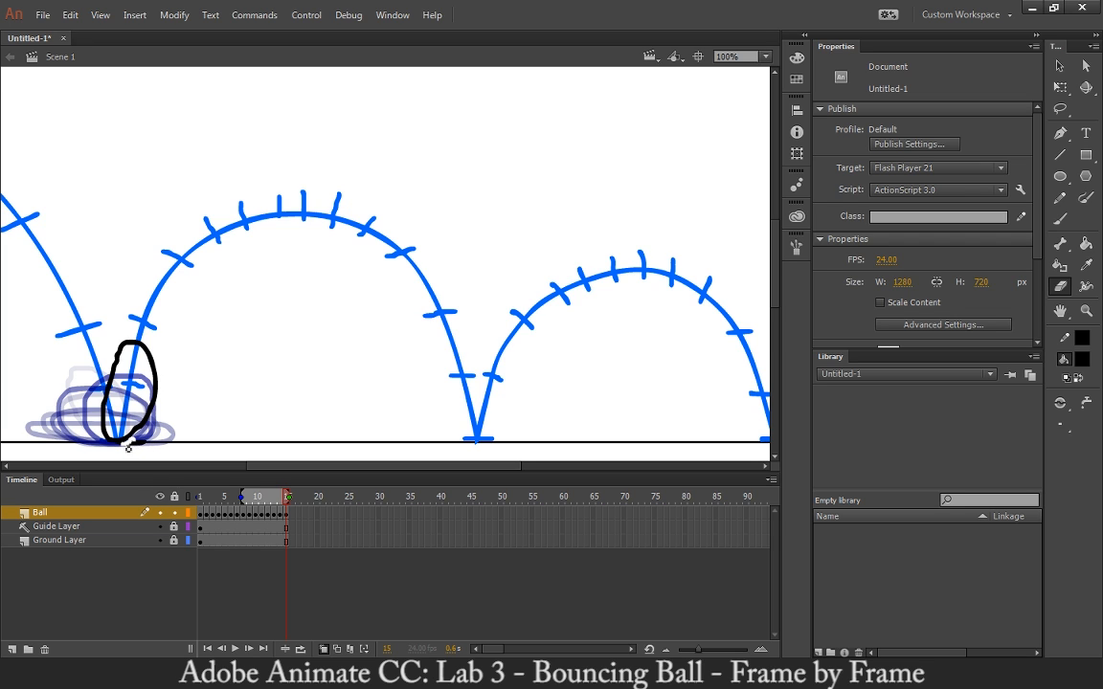
key("v")
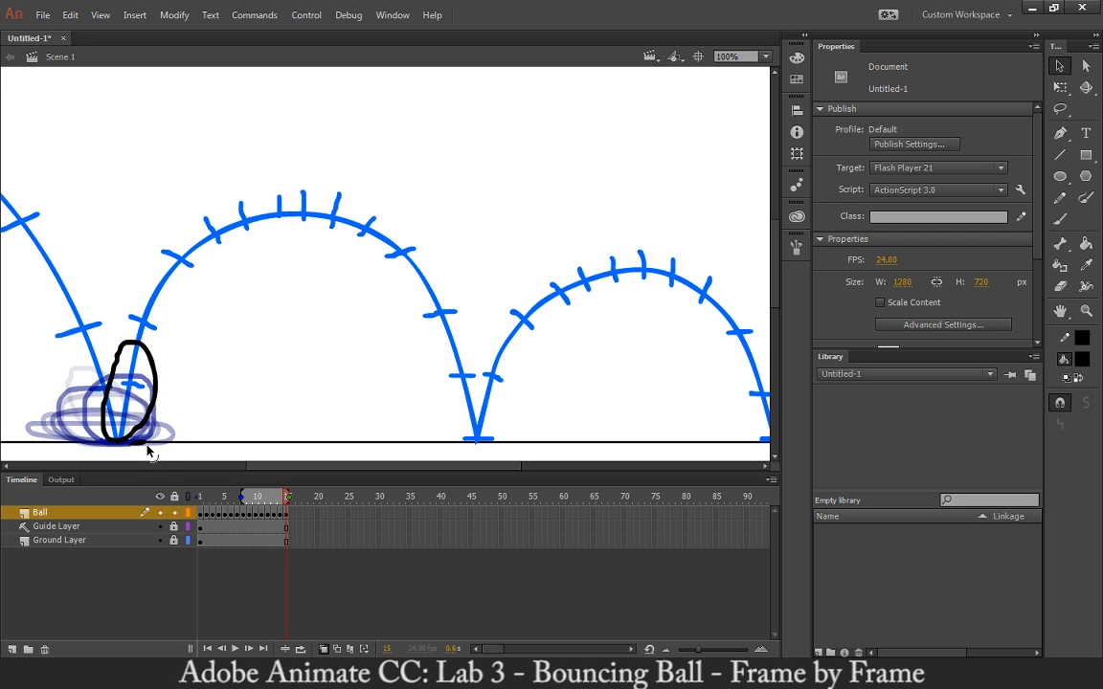
left_click(142, 443)
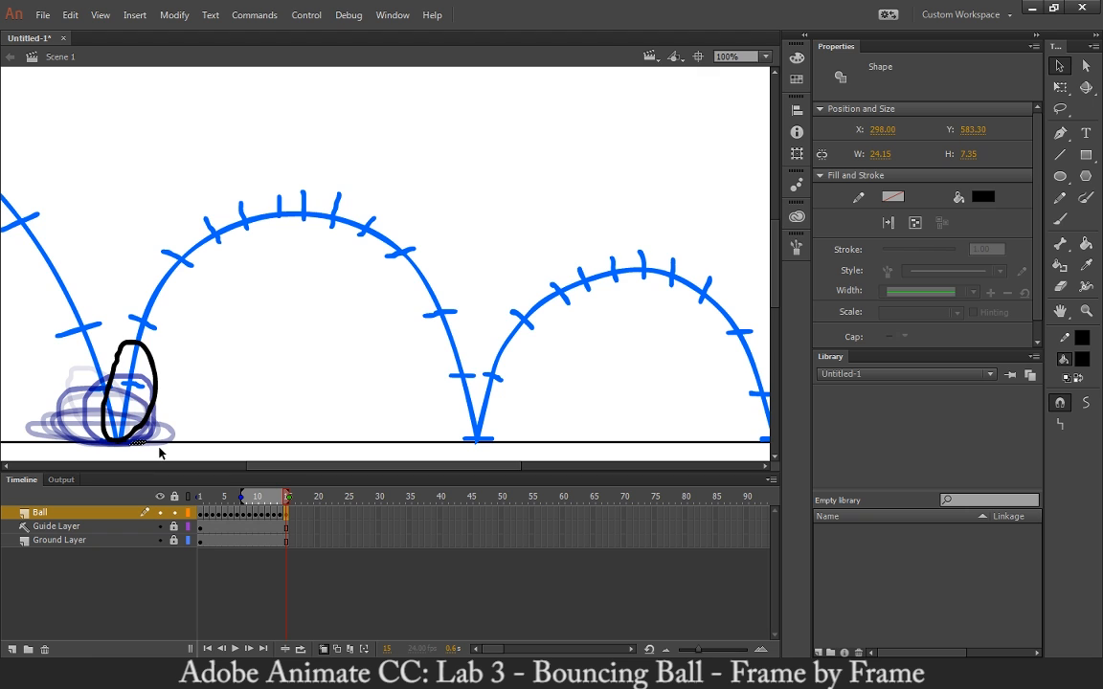
left_click(160, 453)
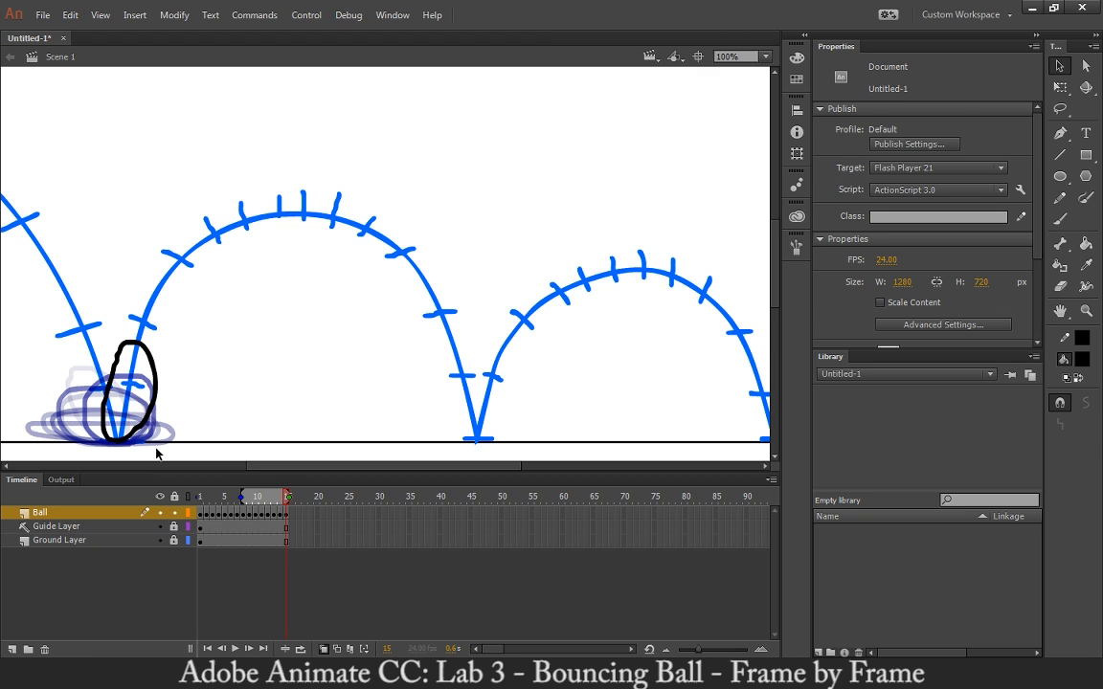
- Add blank keyframe 16, extend the onion skin range back to frame 5, and paint a stretched ball at the second arc's second tick
key("b")
key("ctrl+minus")
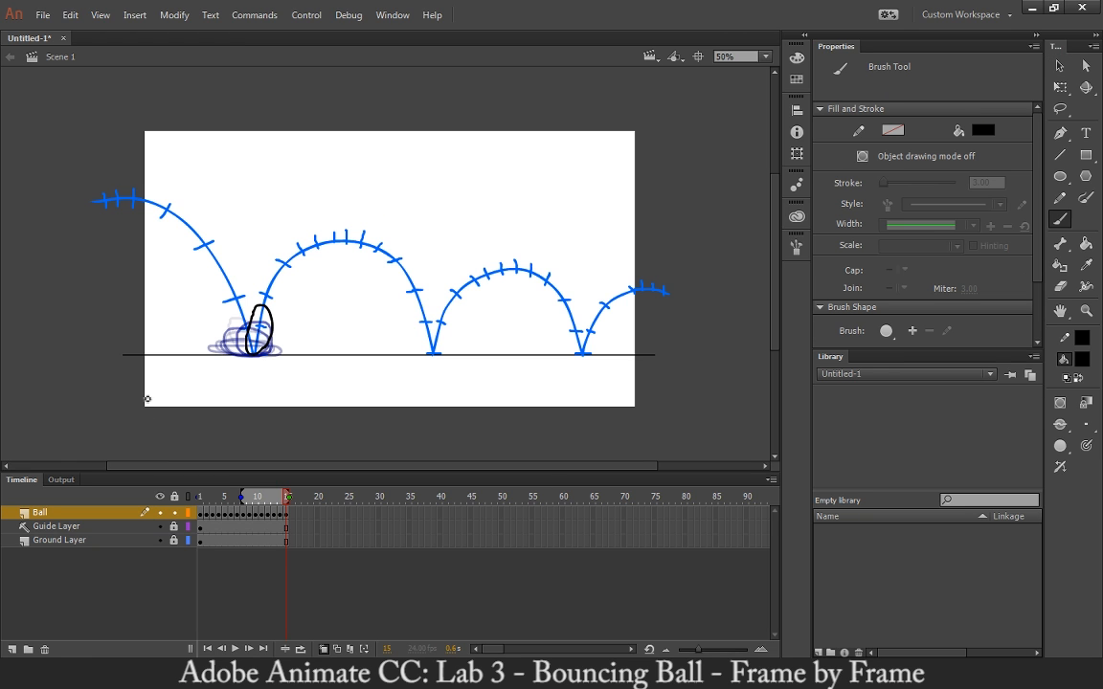
key("F7")
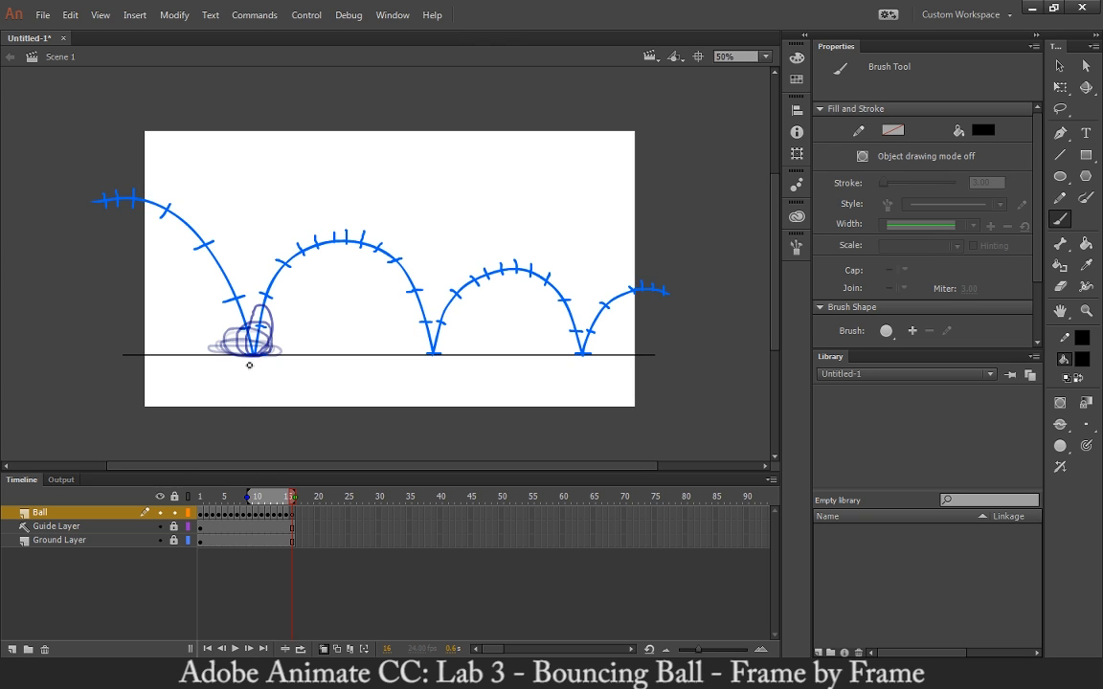
left_click_drag(249, 496, 227, 497)
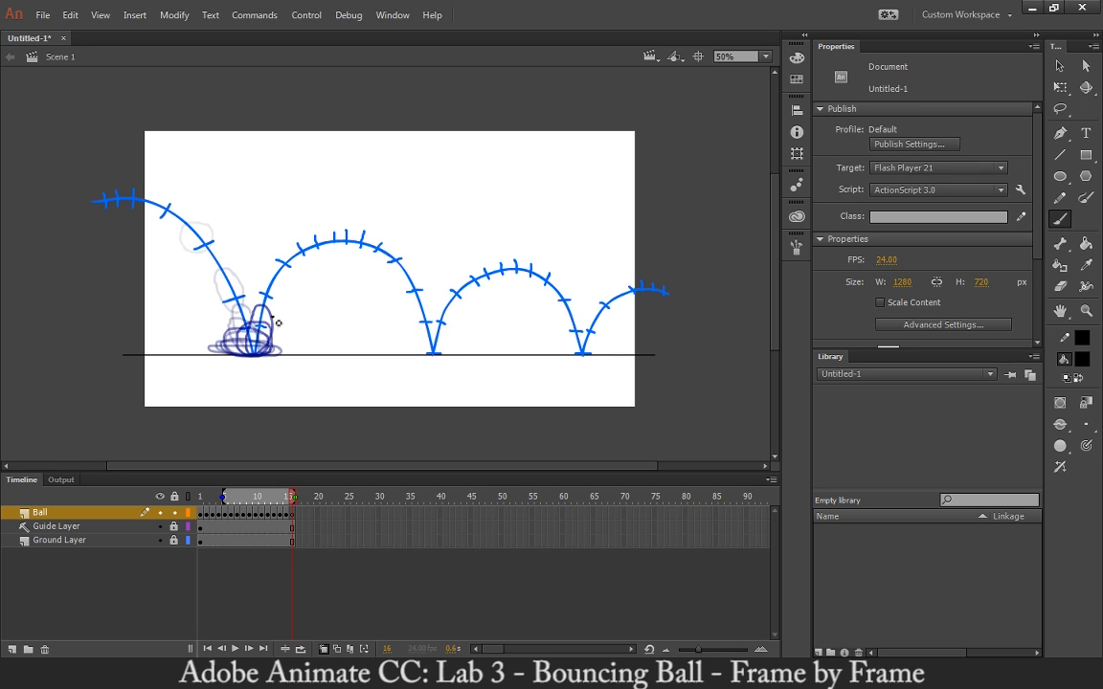
mouse_move(274, 319)
left_mouse_down()
mouse_move(258, 292)
mouse_move(279, 281)
mouse_move(281, 322)
left_mouse_up()
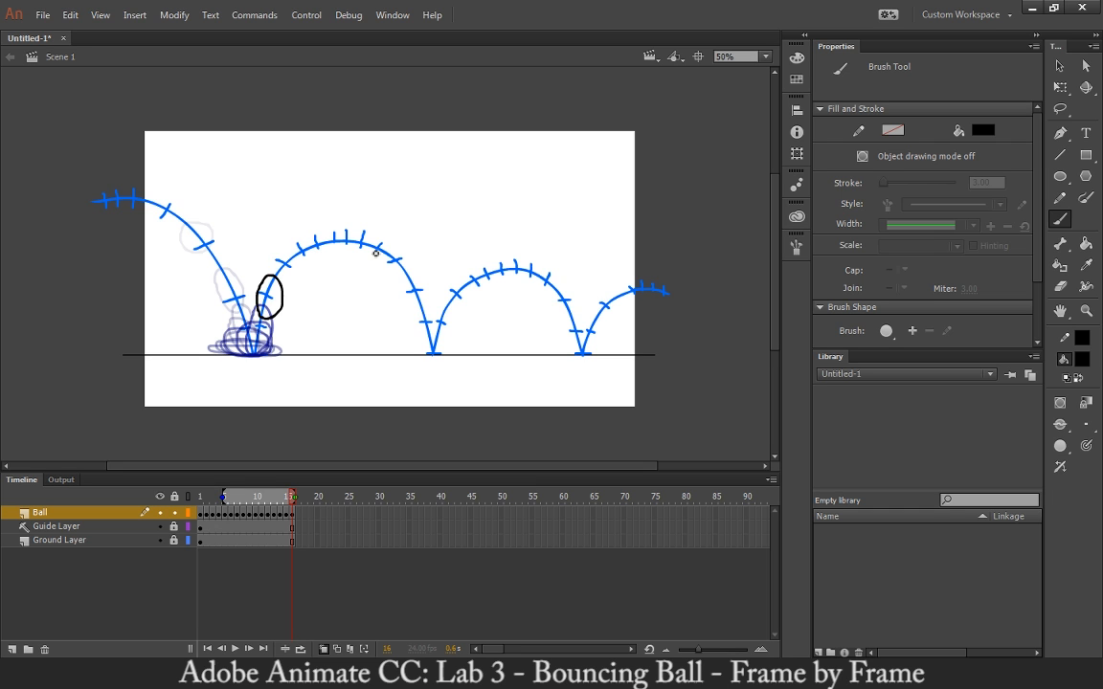
- Preview the animation as a test movie, loop playback over frames 1 to 16, and turn looping off
key("ctrl+Return")
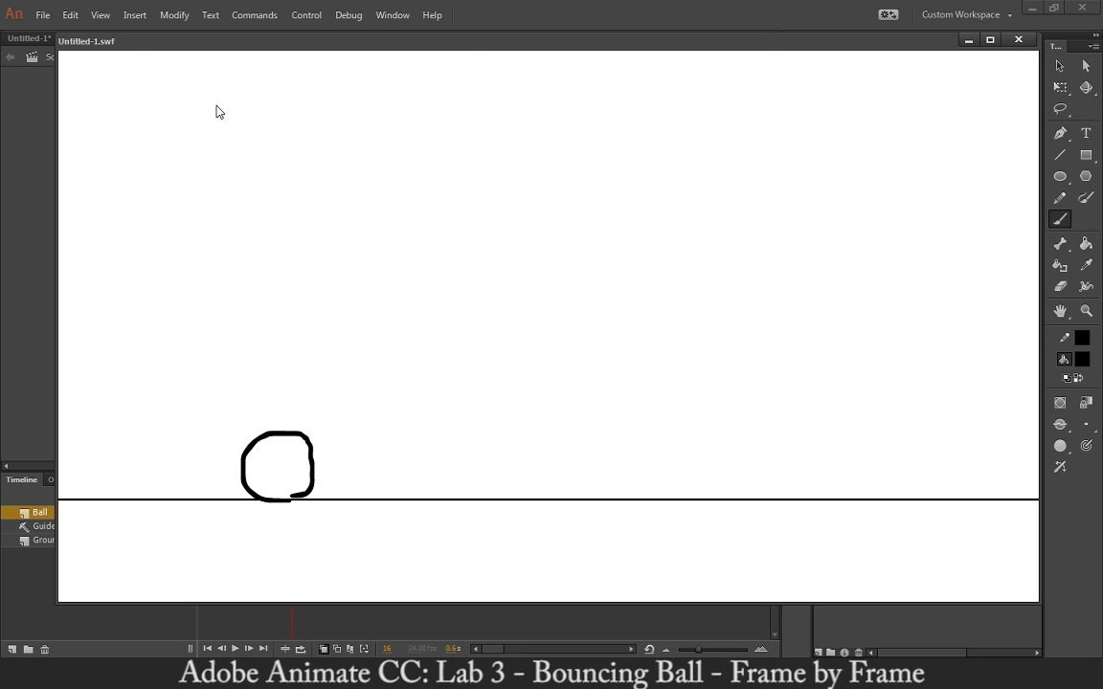
left_click(1018, 39)
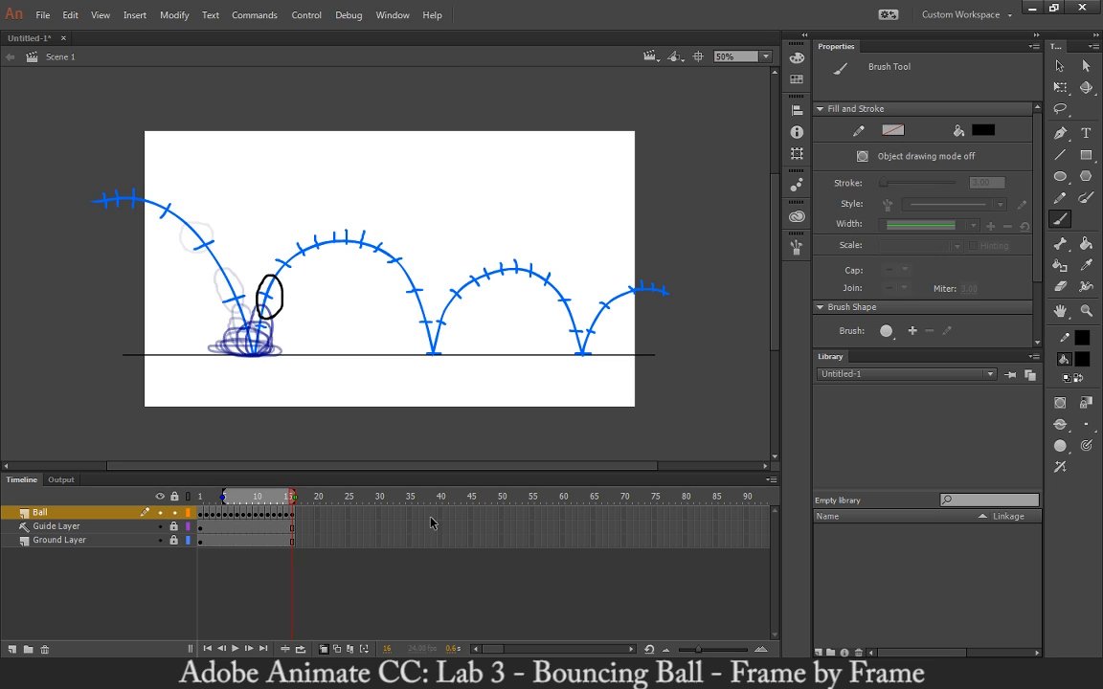
left_click(303, 653)
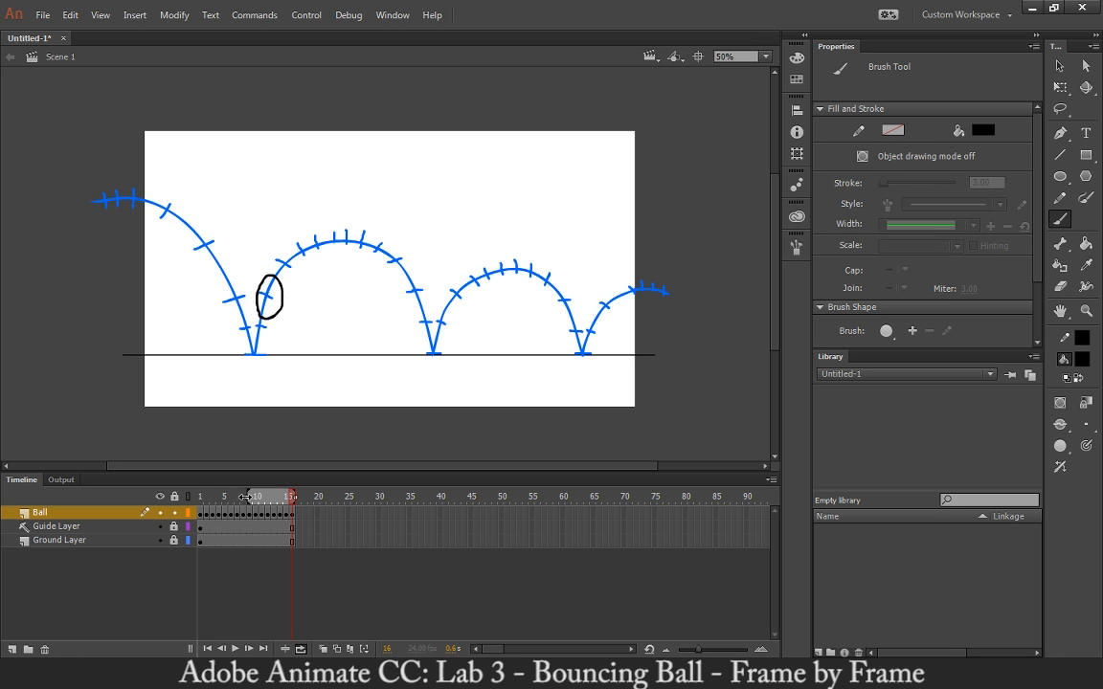
left_click_drag(246, 497, 199, 496)
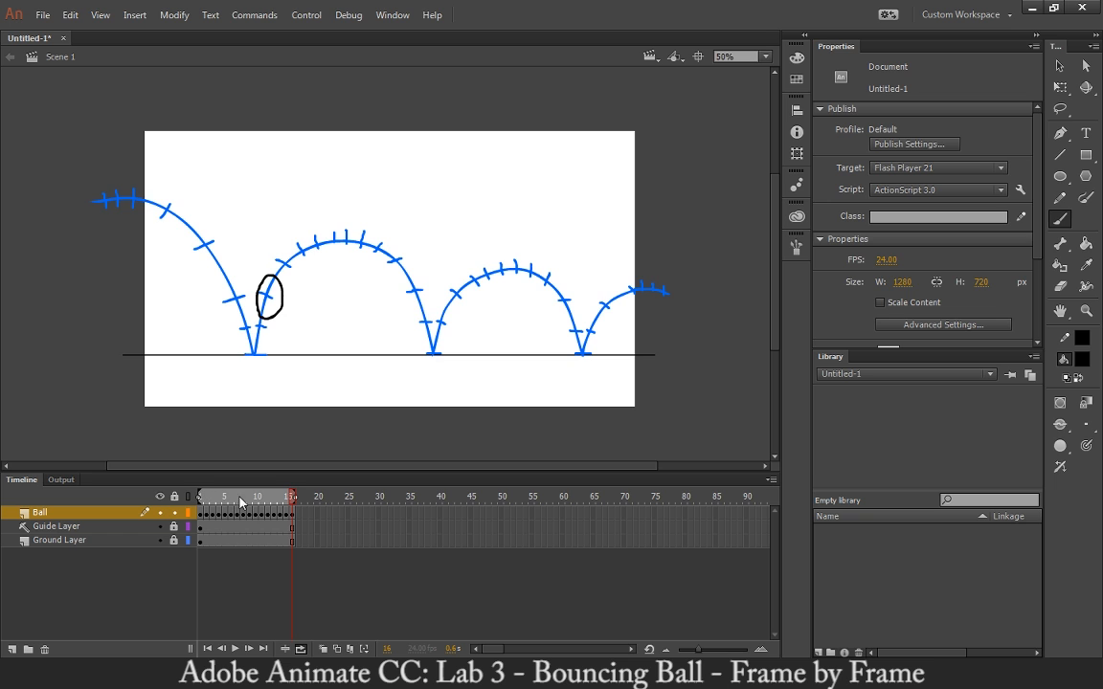
left_click(234, 649)
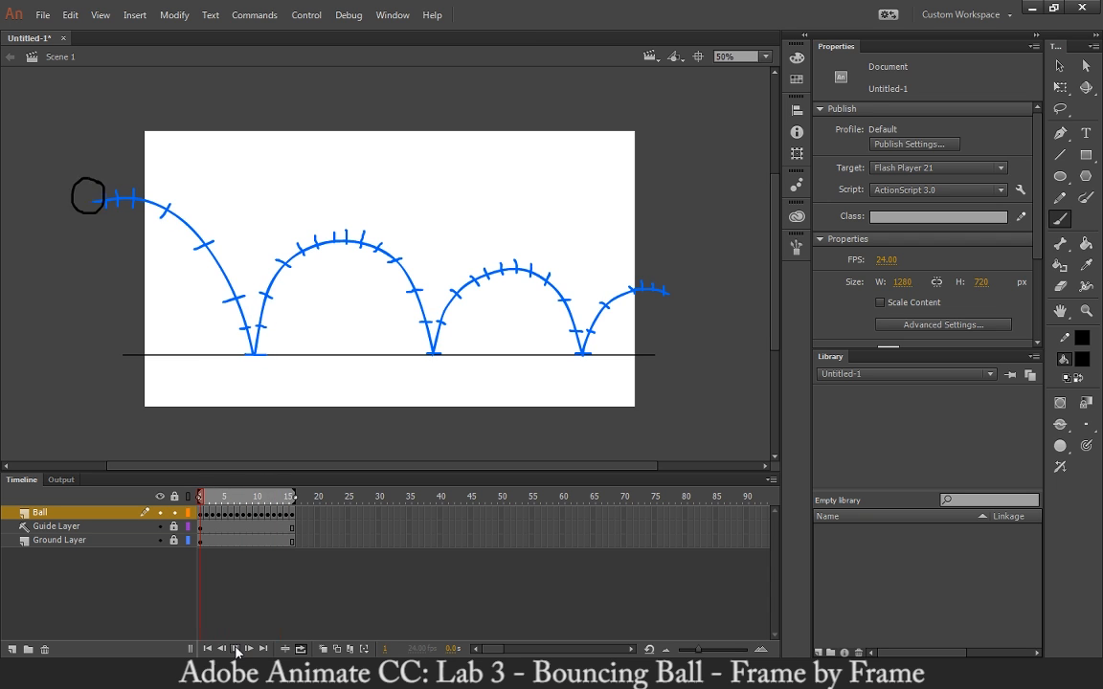
left_click(236, 649)
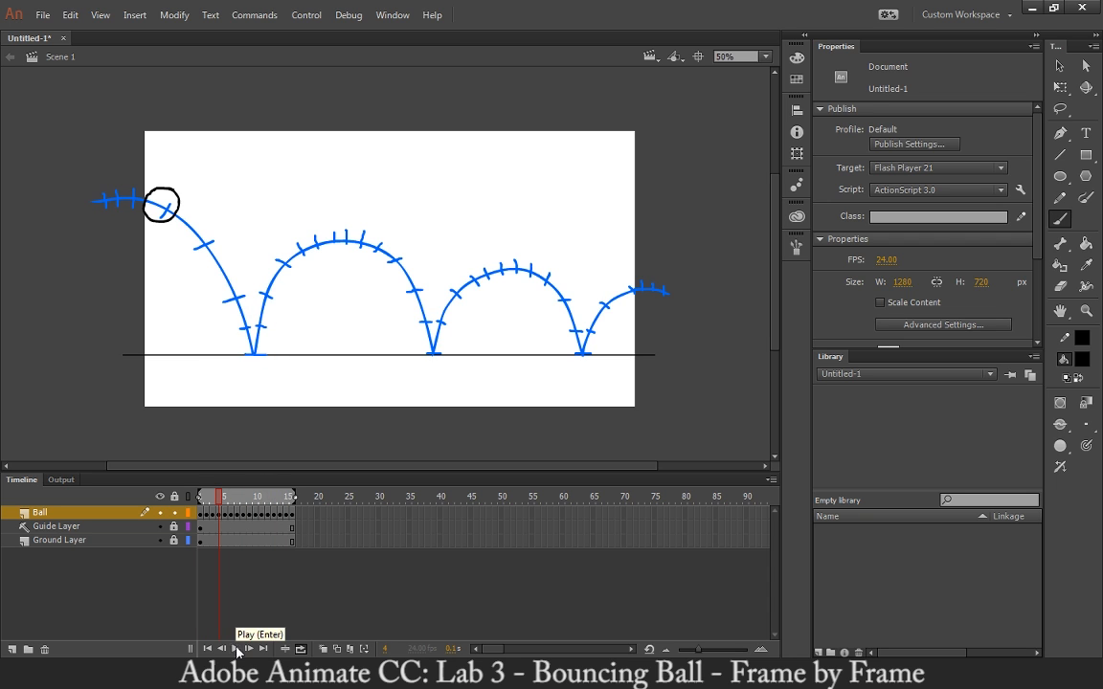
left_click(300, 650)
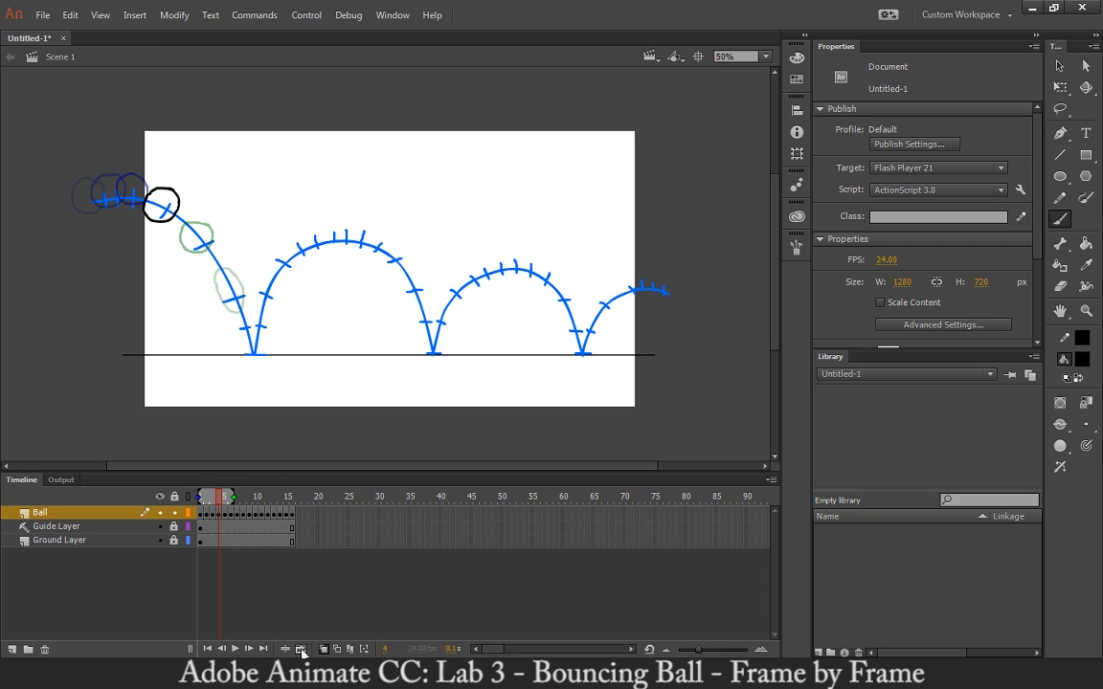
- Add blank keyframe 17, extend the onion skin range back to frame 4, and paint a round ball at the second arc's third tick
left_click(292, 496)
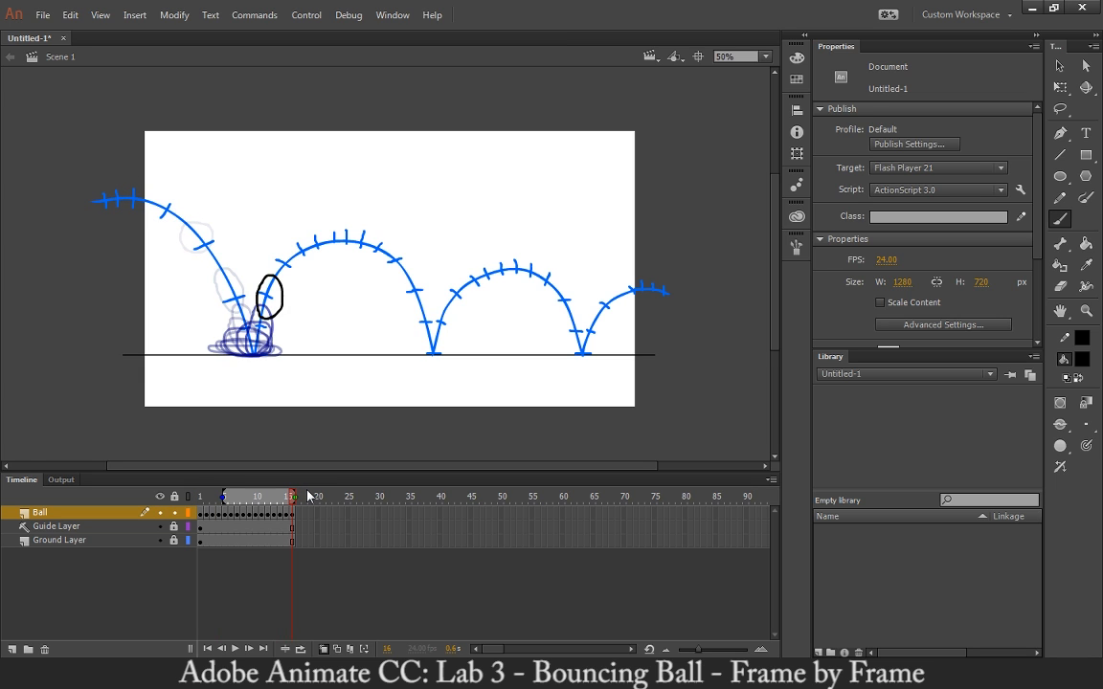
key("F5")
key("F7")
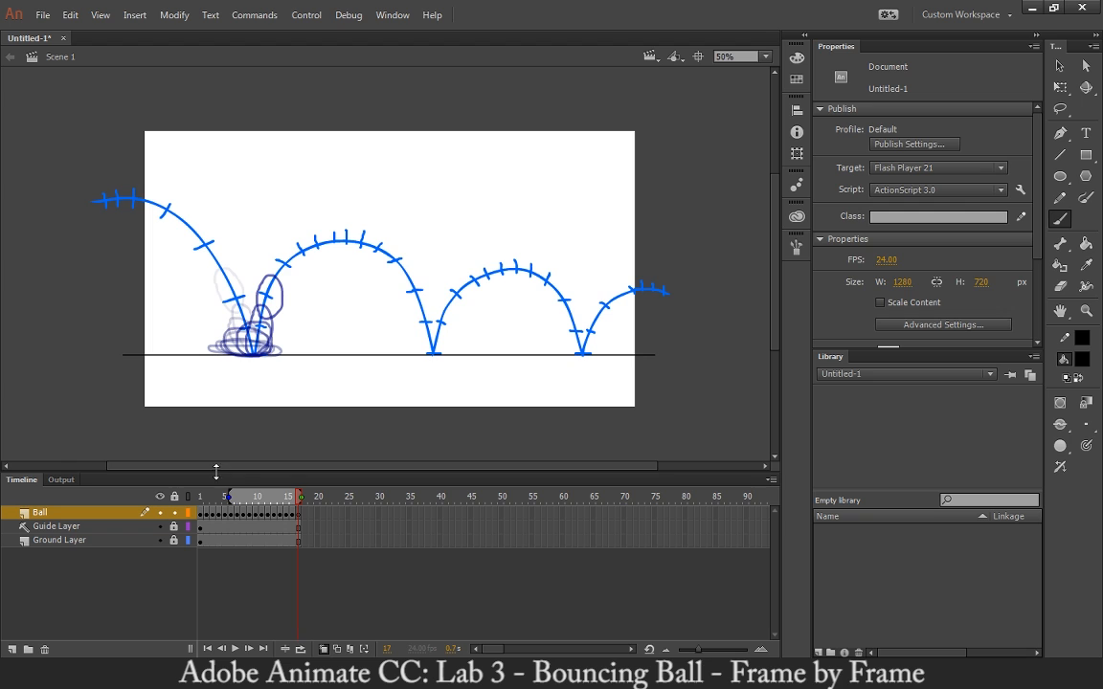
left_click_drag(227, 496, 218, 496)
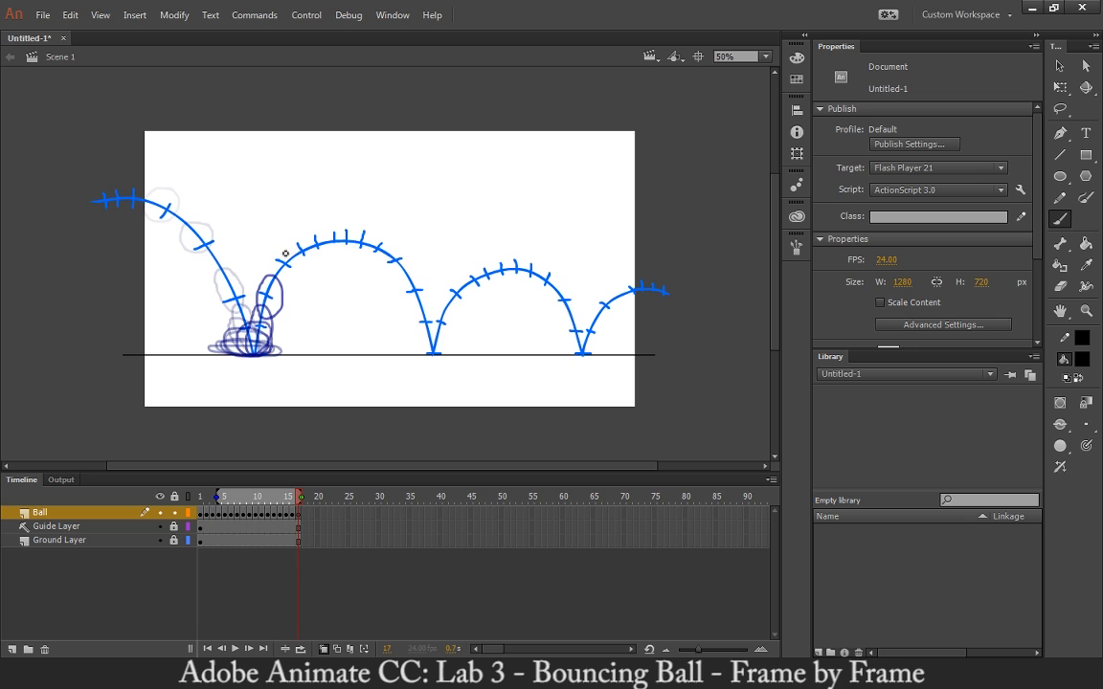
mouse_move(286, 254)
left_mouse_down()
mouse_move(271, 256)
mouse_move(277, 274)
mouse_move(302, 277)
mouse_move(307, 263)
mouse_move(287, 246)
left_mouse_up()
- Add blank keyframes 18, 19 and 20, painting a round ball on each up to and just over the second arc's crest
key("F7")
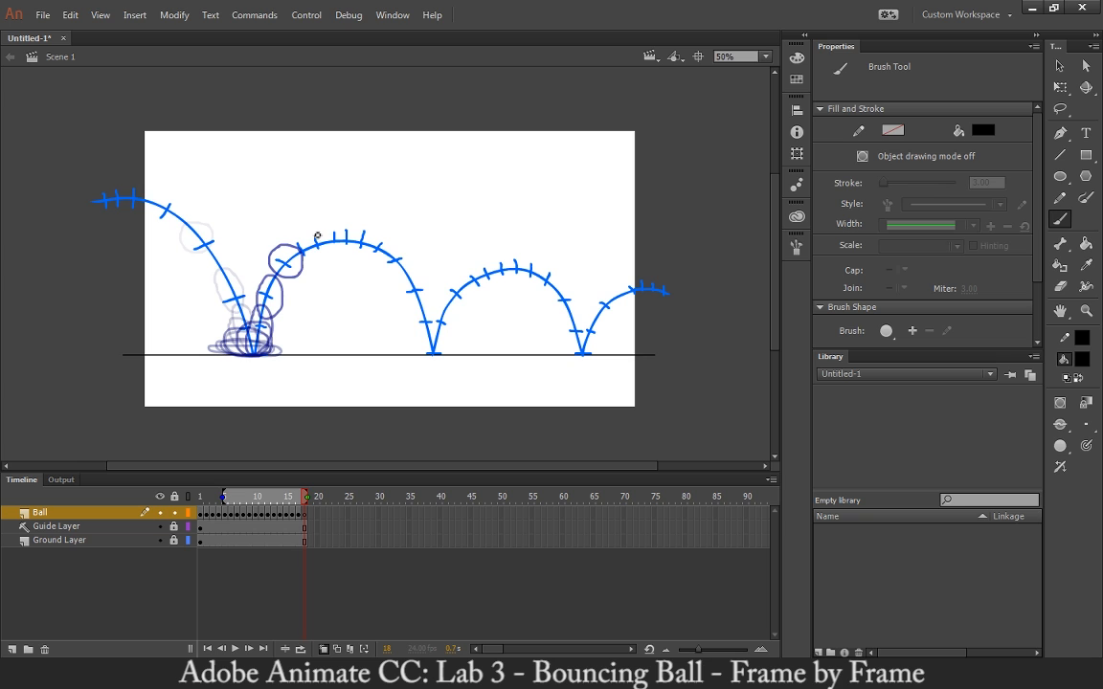
mouse_move(314, 236)
left_mouse_down()
mouse_move(295, 239)
mouse_move(296, 253)
mouse_move(320, 265)
mouse_move(313, 236)
left_mouse_up()
key("F7")
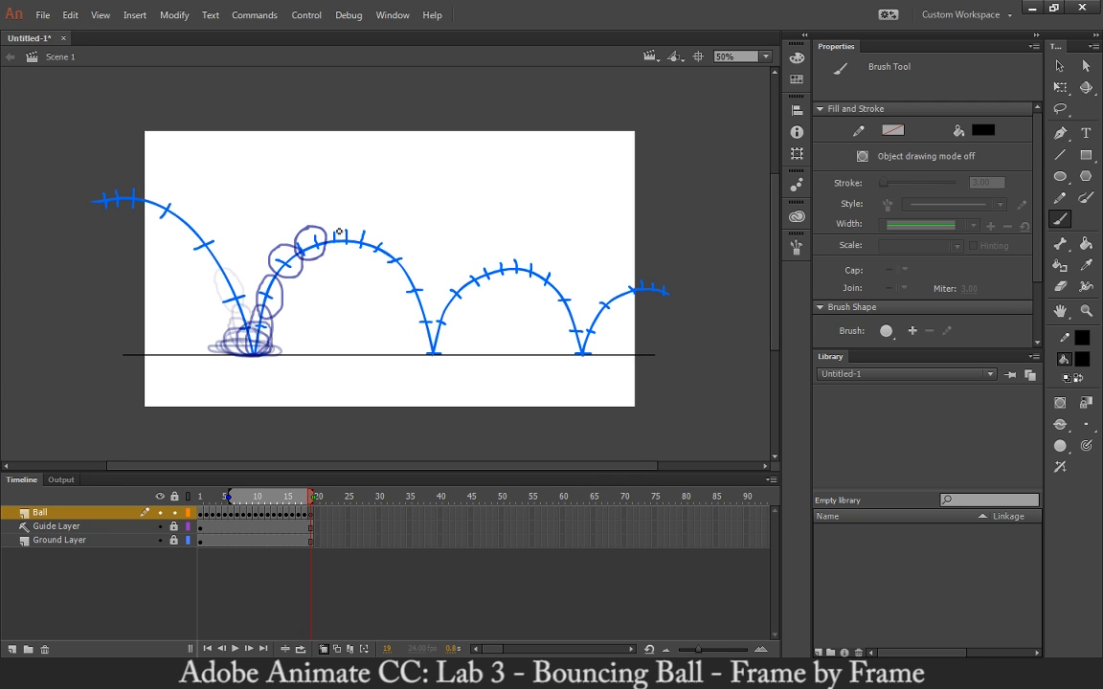
mouse_move(335, 221)
left_mouse_down()
mouse_move(317, 233)
mouse_move(337, 250)
mouse_move(350, 238)
mouse_move(335, 220)
left_mouse_up()
key("F7")
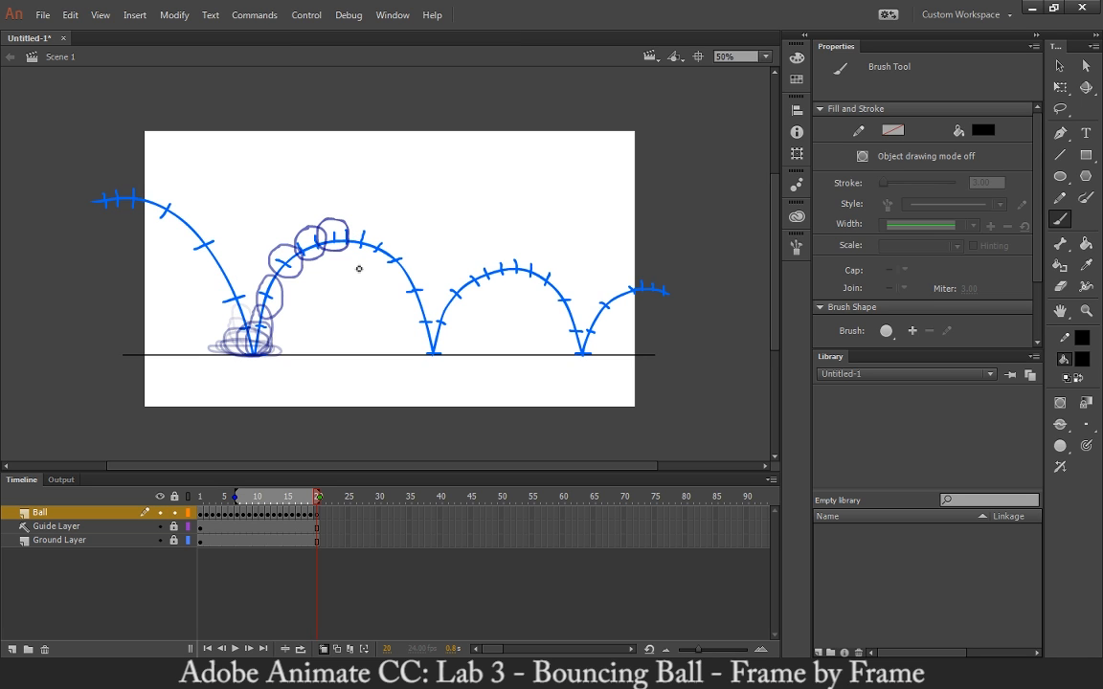
mouse_move(366, 227)
left_mouse_down()
mouse_move(350, 227)
mouse_move(356, 254)
mouse_move(369, 226)
left_mouse_up()
- Add blank keyframes 21 and 22, painting round balls starting down the second arc past its crest
key("F7")
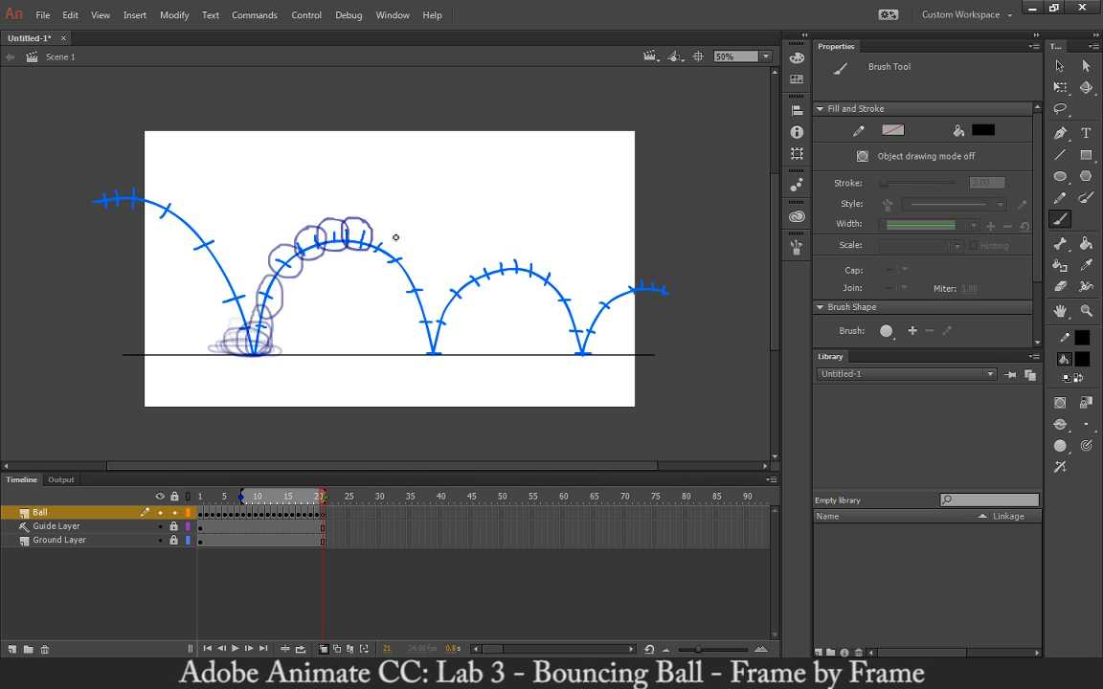
mouse_move(389, 231)
left_mouse_down()
mouse_move(360, 246)
mouse_move(387, 261)
mouse_move(396, 239)
left_mouse_up()
key("F7")
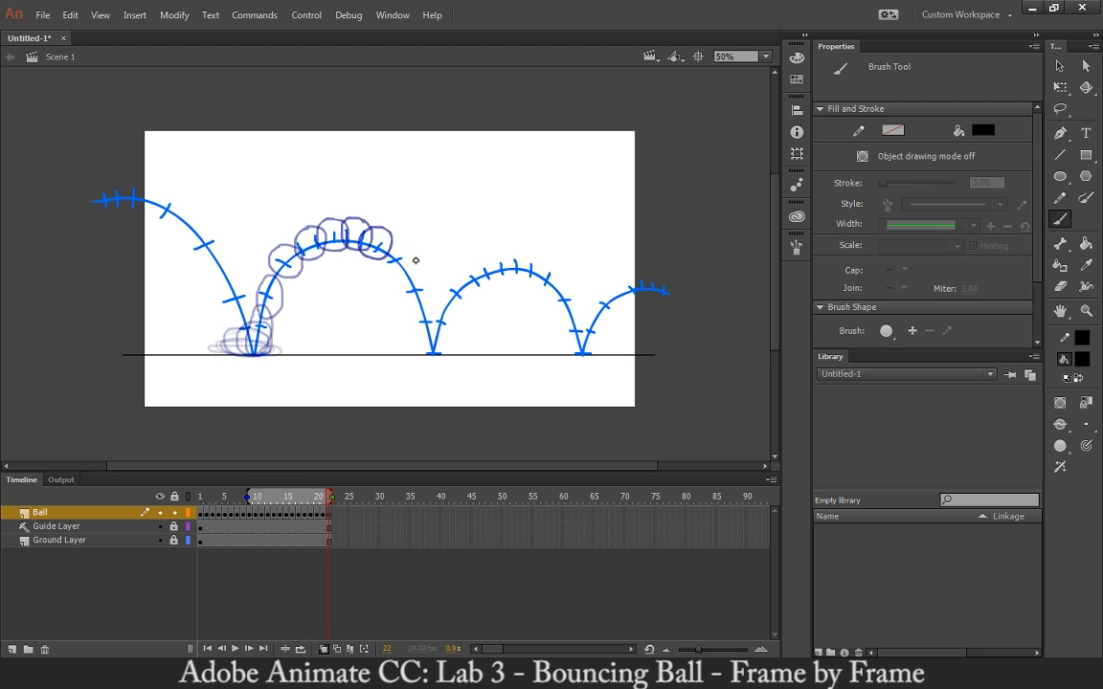
mouse_move(415, 259)
left_mouse_down()
mouse_move(401, 249)
mouse_move(385, 268)
mouse_move(408, 275)
mouse_move(415, 263)
left_mouse_up()
- Add blank keyframes 23 and 24, painting a slightly oval ball and a narrow stretched ball falling toward the second contact
key("F7")
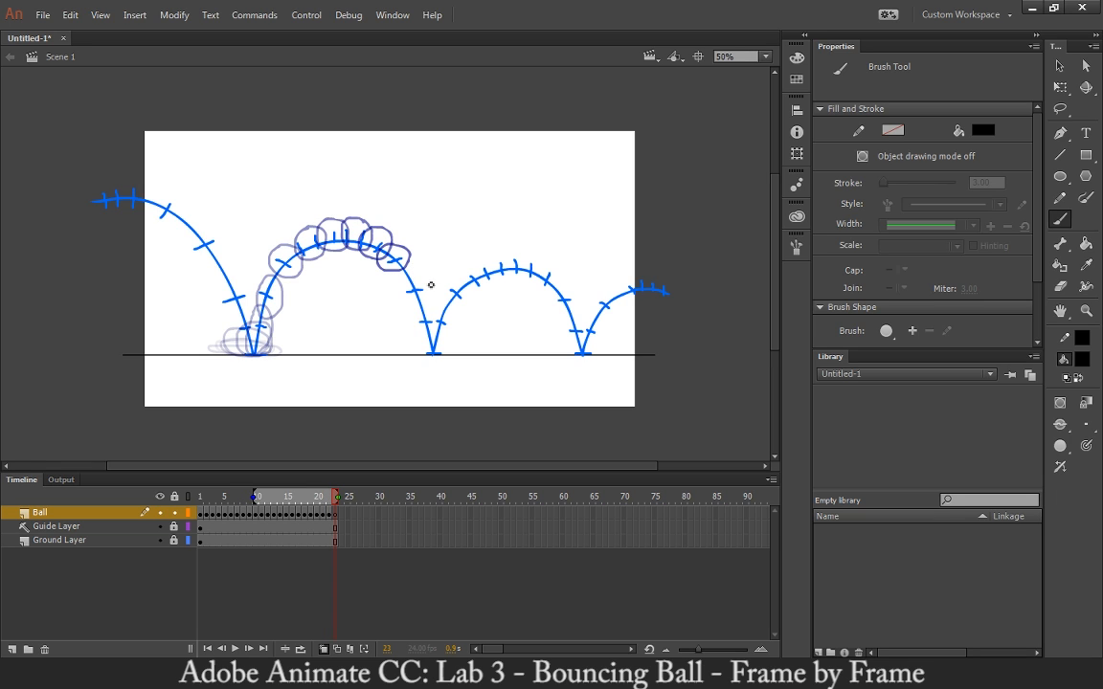
mouse_move(419, 277)
left_mouse_down()
mouse_move(400, 284)
mouse_move(407, 299)
mouse_move(432, 300)
left_mouse_up()
key("ctrl+z")
mouse_move(419, 278)
left_mouse_down()
mouse_move(407, 273)
mouse_move(400, 290)
mouse_move(422, 308)
mouse_move(425, 279)
left_mouse_up()
key("F7")
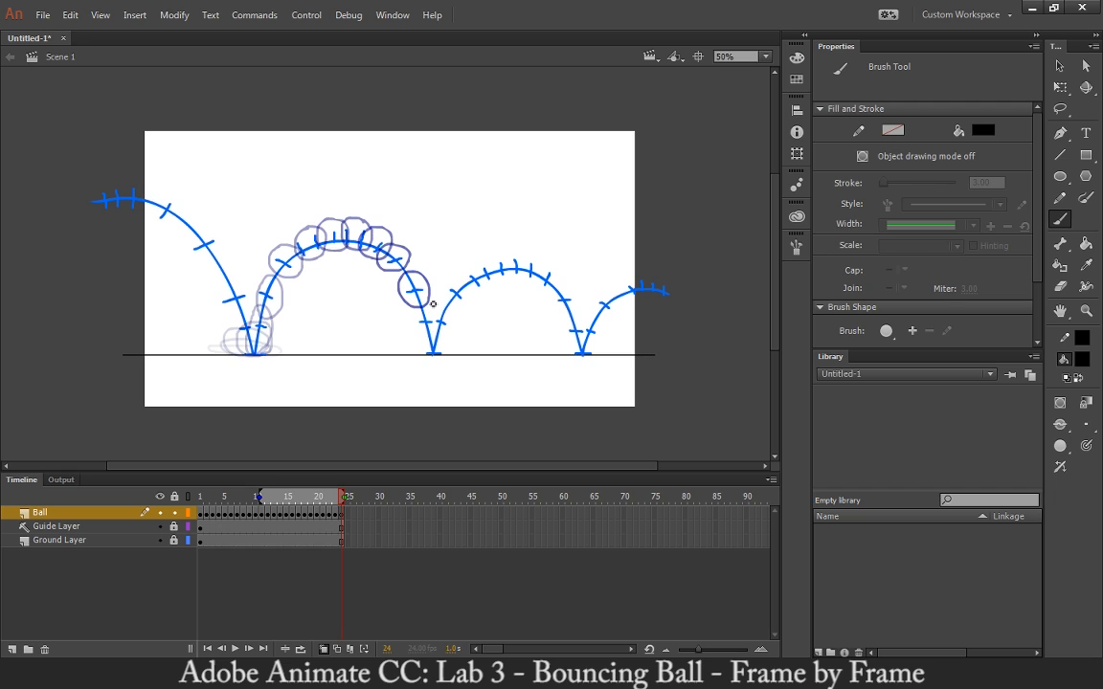
mouse_move(424, 297)
left_mouse_down()
mouse_move(413, 308)
mouse_move(427, 347)
mouse_move(430, 303)
left_mouse_up()
- Add blank keyframes 25 and 26, painting a stretched ball touching the ground and a rounder ball at the second contact
key("F7")
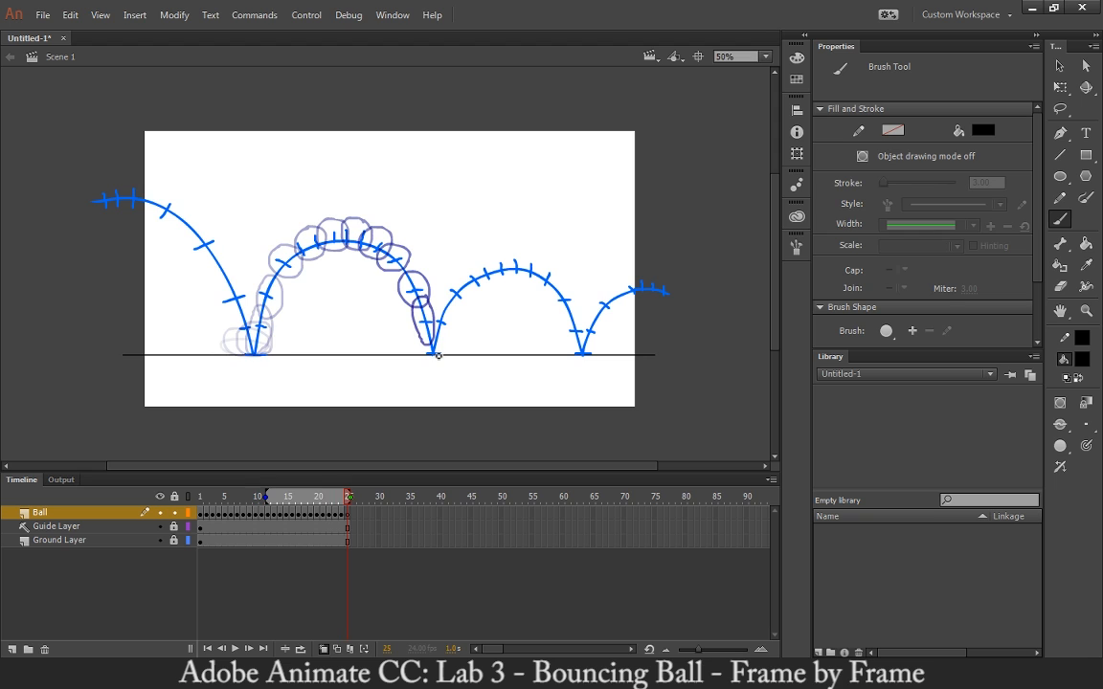
mouse_move(433, 353)
left_mouse_down()
mouse_move(425, 309)
mouse_move(445, 358)
left_mouse_up()
key("F7")
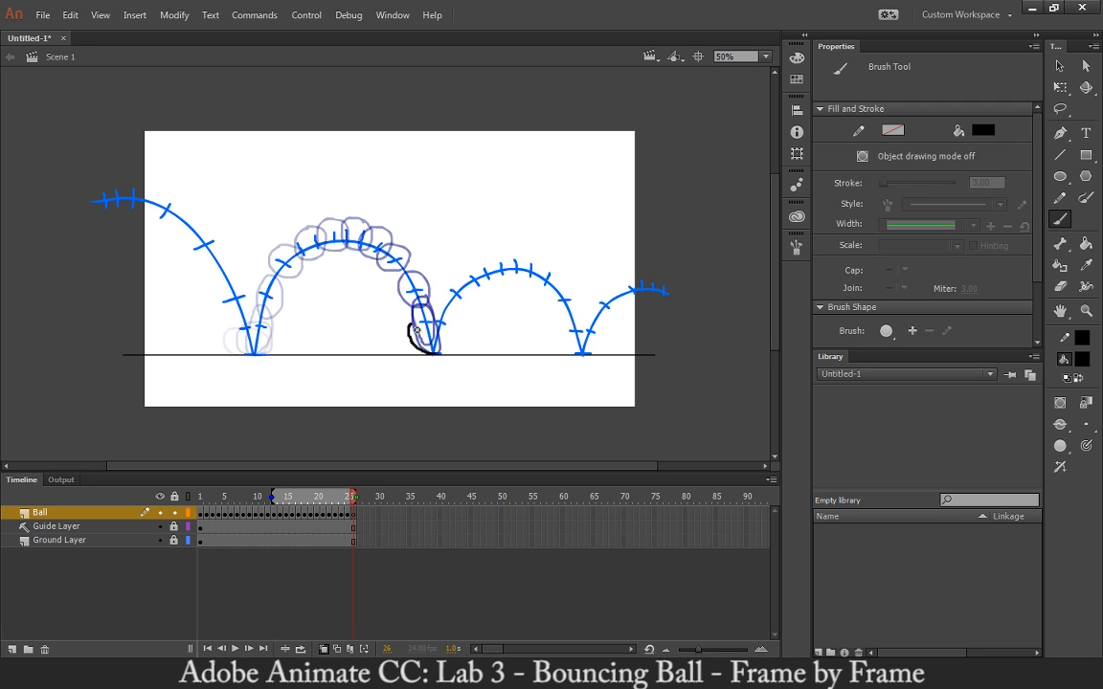
mouse_move(417, 329)
left_mouse_down()
mouse_move(423, 319)
mouse_move(441, 325)
mouse_move(442, 364)
left_mouse_up()
key("ctrl+z")
mouse_move(421, 331)
left_mouse_down()
mouse_move(433, 319)
mouse_move(448, 342)
mouse_move(443, 360)
left_mouse_up()
- Add blank keyframes 27, 28 and 29, painting the ball progressively flatter to its flattest squash at the second contact
key("F7")
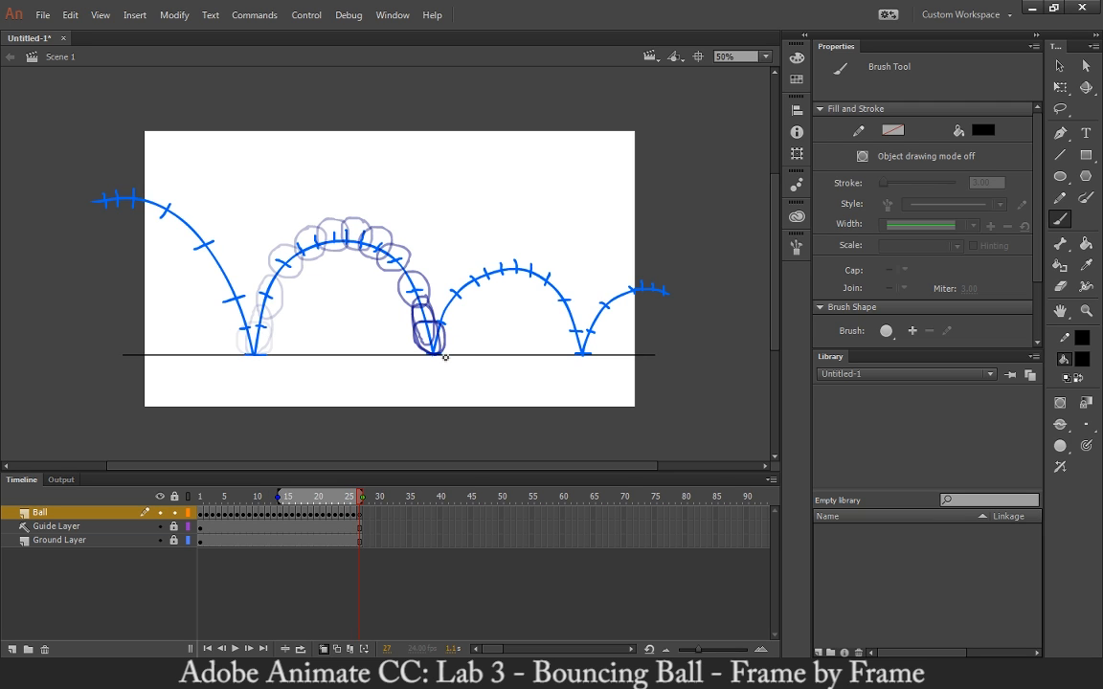
mouse_move(441, 361)
left_mouse_down()
mouse_move(407, 337)
mouse_move(449, 335)
mouse_move(447, 358)
left_mouse_up()
key("F7")
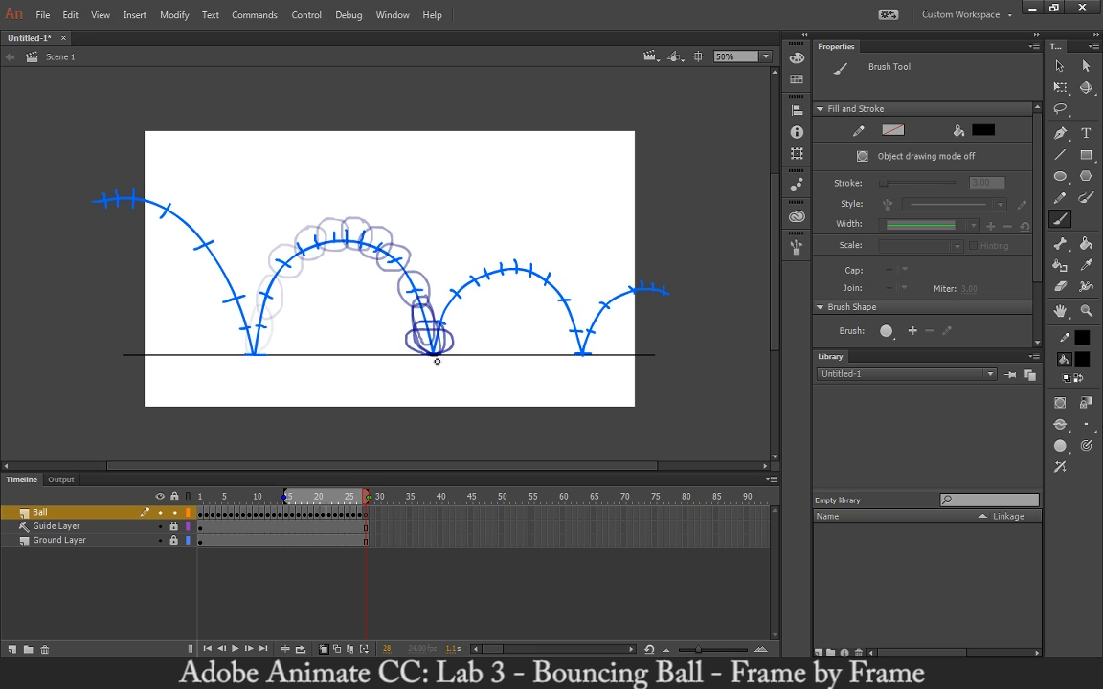
mouse_move(424, 359)
left_mouse_down()
mouse_move(398, 344)
mouse_move(442, 336)
mouse_move(459, 348)
mouse_move(445, 358)
mouse_move(392, 353)
mouse_move(434, 353)
left_mouse_up()
key("F7")
mouse_move(466, 353)
left_mouse_down()
mouse_move(442, 362)
mouse_move(455, 355)
left_mouse_up()
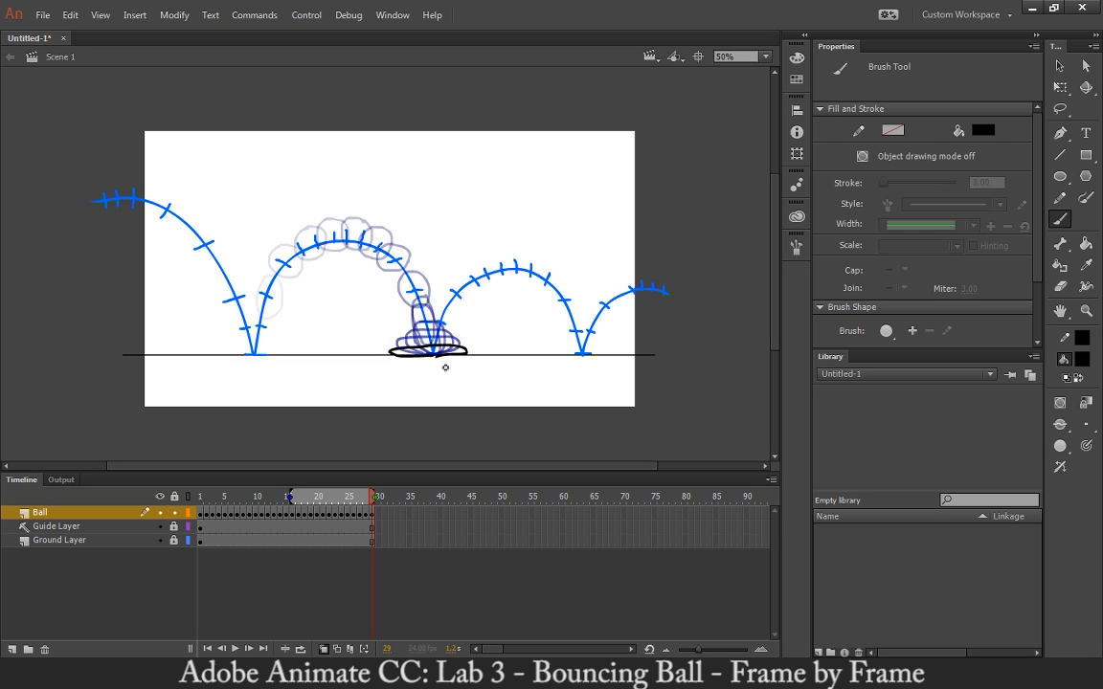
- Add blank keyframes 30, 31 and 32, painting the ball recovering from the squash to a nearly round shape
key("F7")
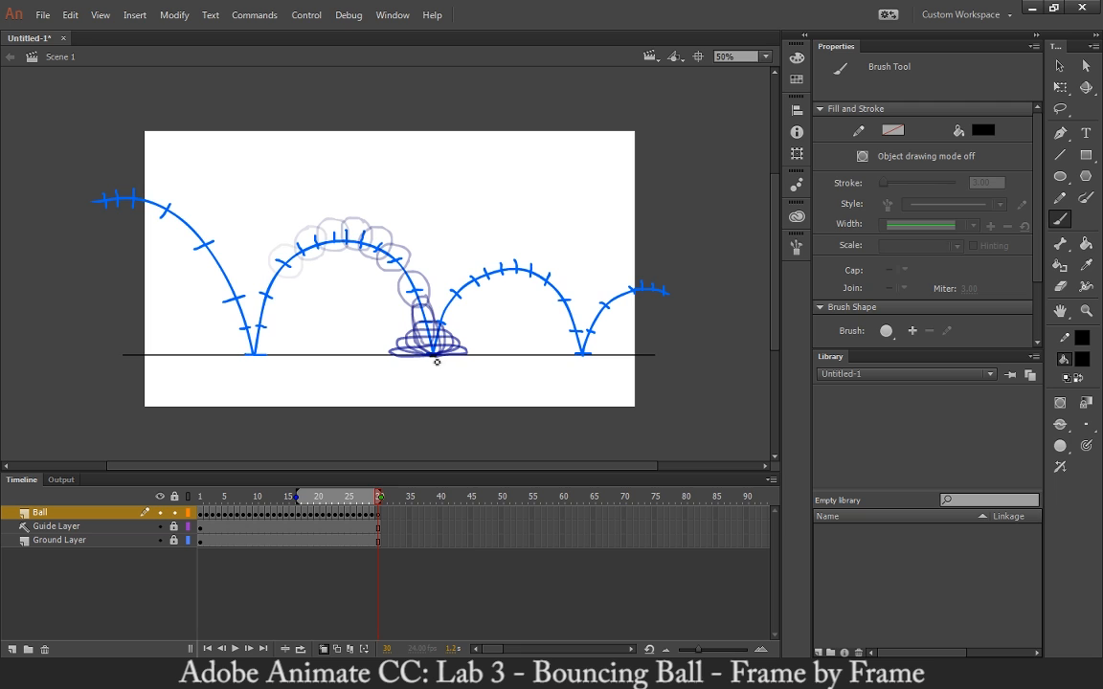
mouse_move(433, 351)
left_mouse_down()
mouse_move(402, 344)
mouse_move(452, 337)
mouse_move(449, 361)
left_mouse_up()
key("F7")
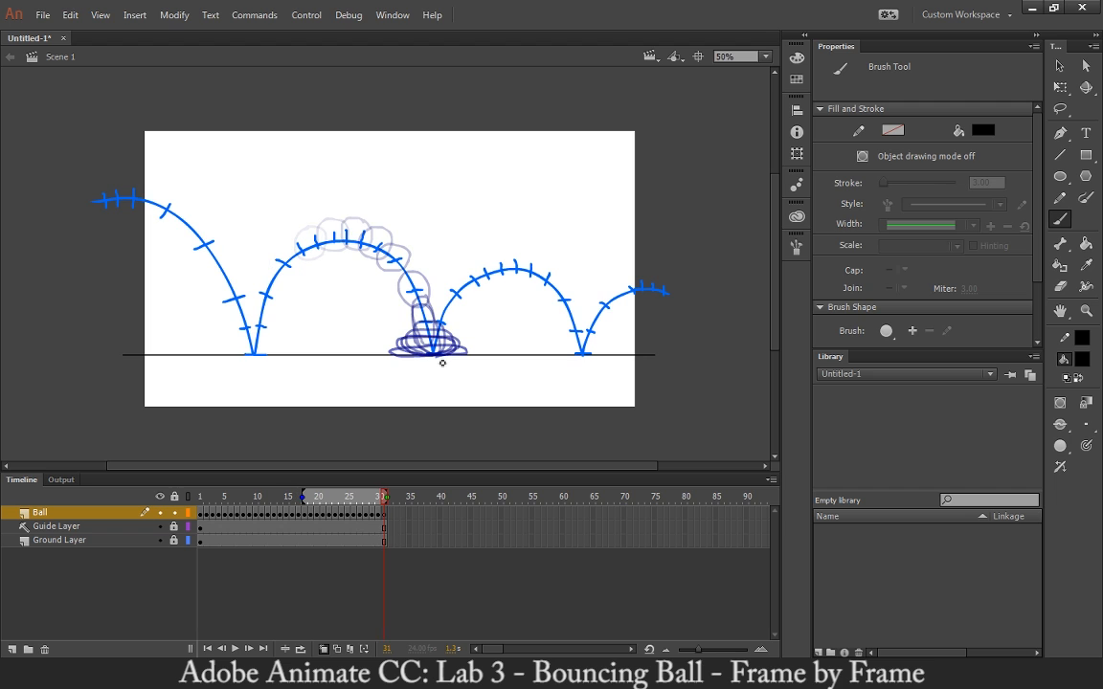
mouse_move(442, 361)
left_mouse_down()
mouse_move(416, 342)
mouse_move(444, 330)
mouse_move(447, 361)
left_mouse_up()
key("F7")
mouse_move(440, 362)
left_mouse_down()
mouse_move(418, 341)
mouse_move(426, 321)
mouse_move(446, 331)
mouse_move(442, 361)
left_mouse_up()
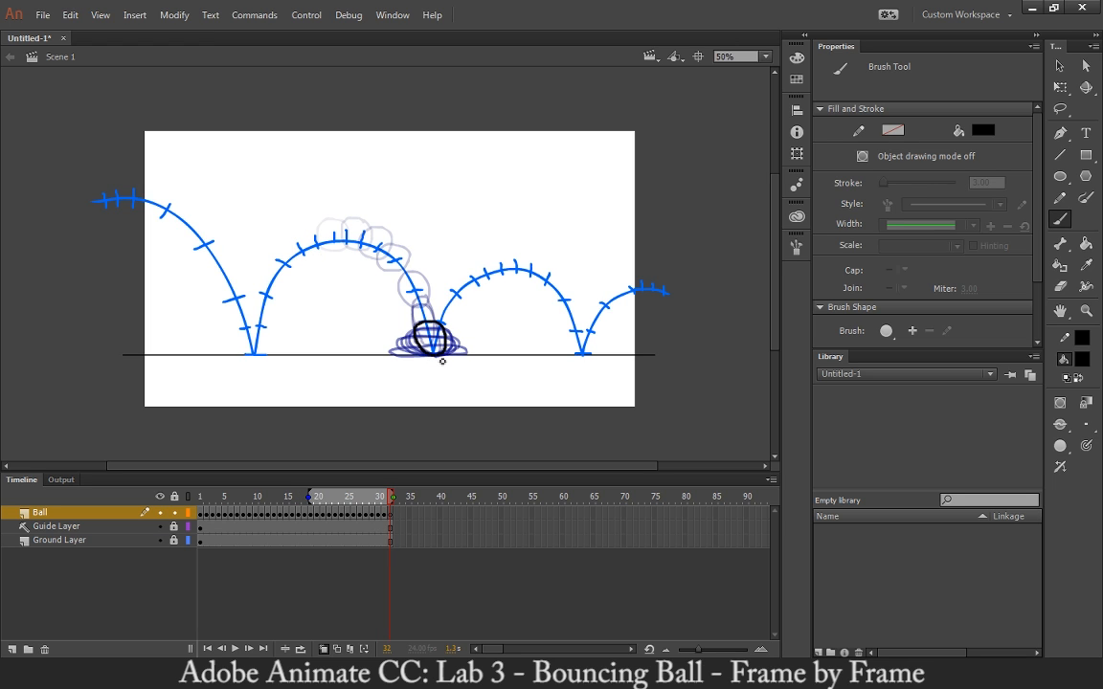
- Add blank keyframe 33, paint an upright stretched ball leaving the second contact along the third arc, and add blank keyframe 34
key("F7")
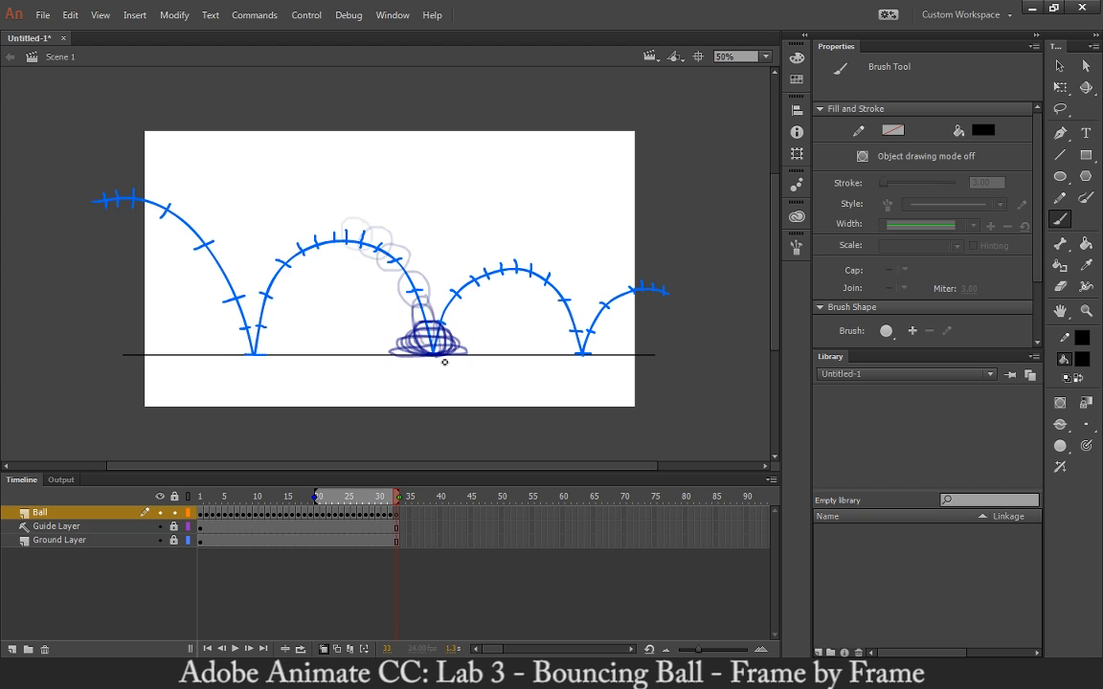
mouse_move(441, 360)
left_mouse_down()
mouse_move(432, 324)
mouse_move(450, 317)
mouse_move(451, 354)
left_mouse_up()
key("F7")
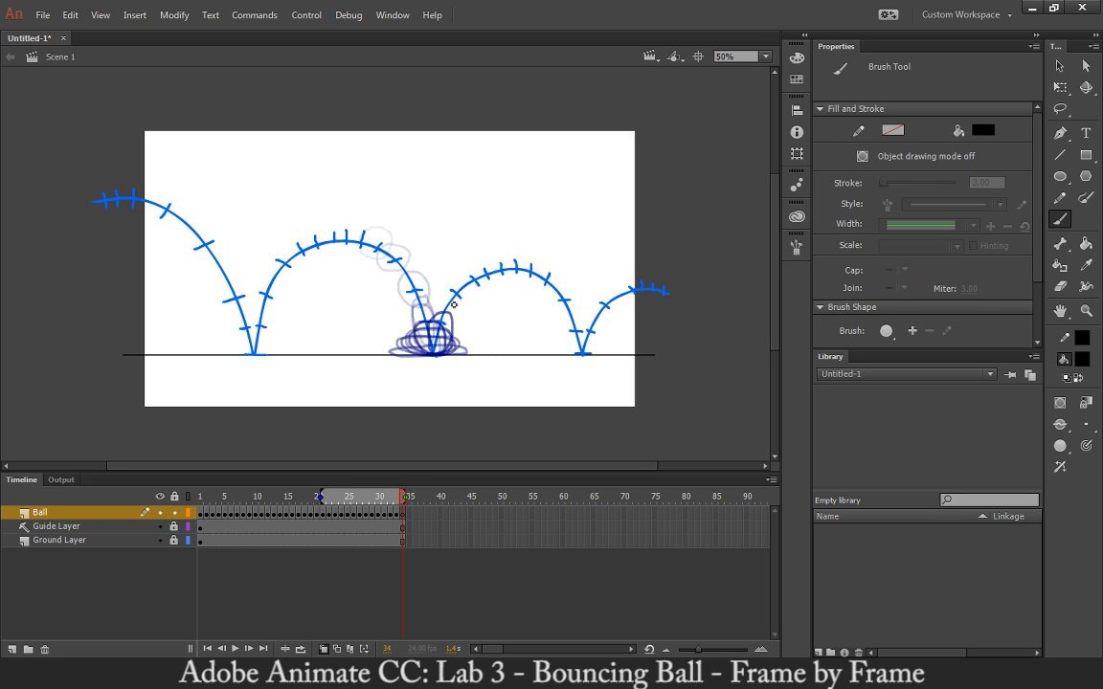
- Paint a tilted stretched ball in frame 34 and a rounder ball in frame 35 climbing the third arc, adding blank keyframes 35 and 36
mouse_move(448, 296)
left_mouse_down()
mouse_move(433, 341)
mouse_move(454, 339)
mouse_move(460, 309)
left_mouse_up()
key("F7")
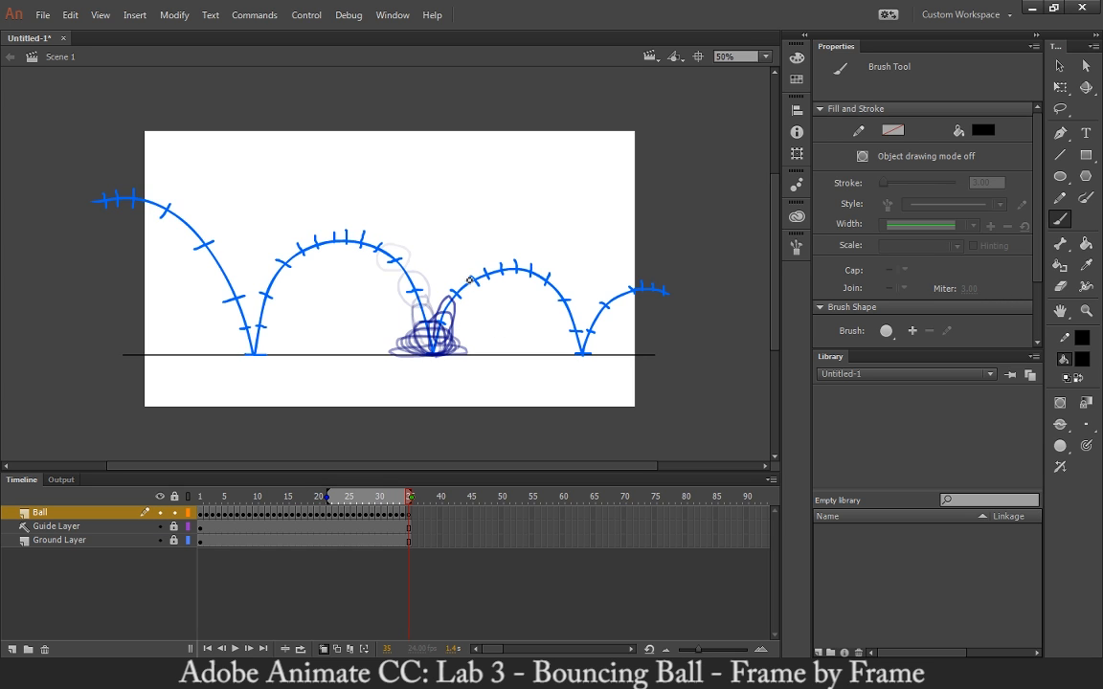
mouse_move(461, 273)
left_mouse_down()
mouse_move(450, 299)
mouse_move(481, 293)
mouse_move(476, 281)
left_mouse_up()
key("F7")
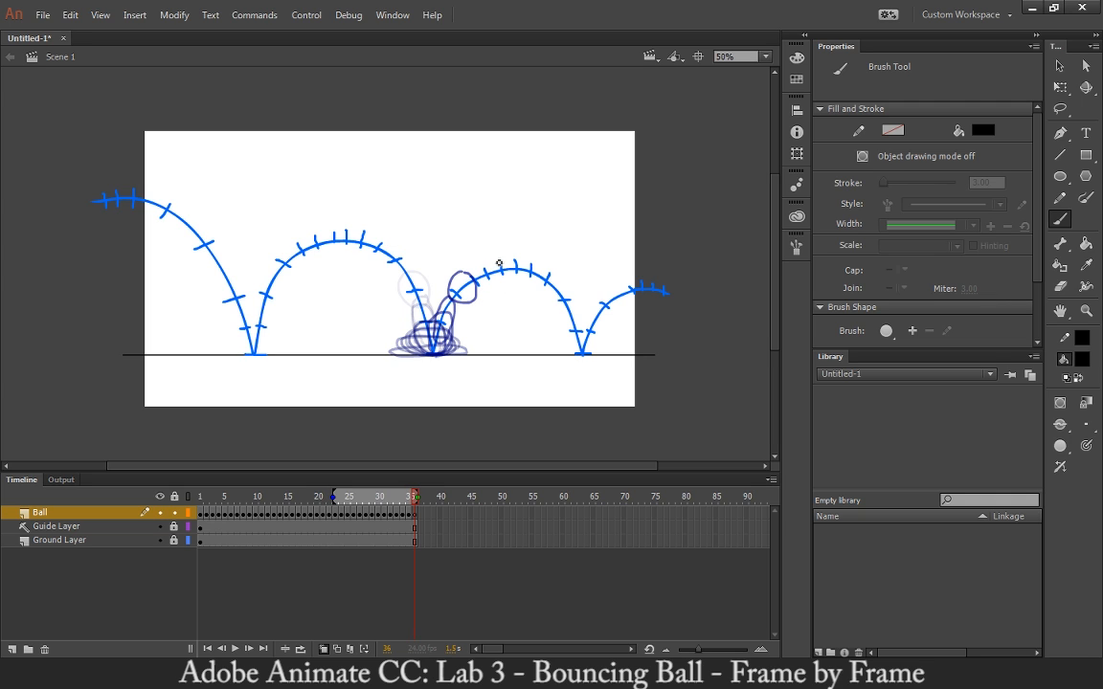
- Paint round balls in frames 36 to 39 over the crest of the third arc, adding blank keyframes 37 to 40
mouse_move(490, 255)
left_mouse_down()
mouse_move(490, 283)
mouse_move(507, 266)
mouse_move(493, 256)
left_mouse_up()
key("F7")
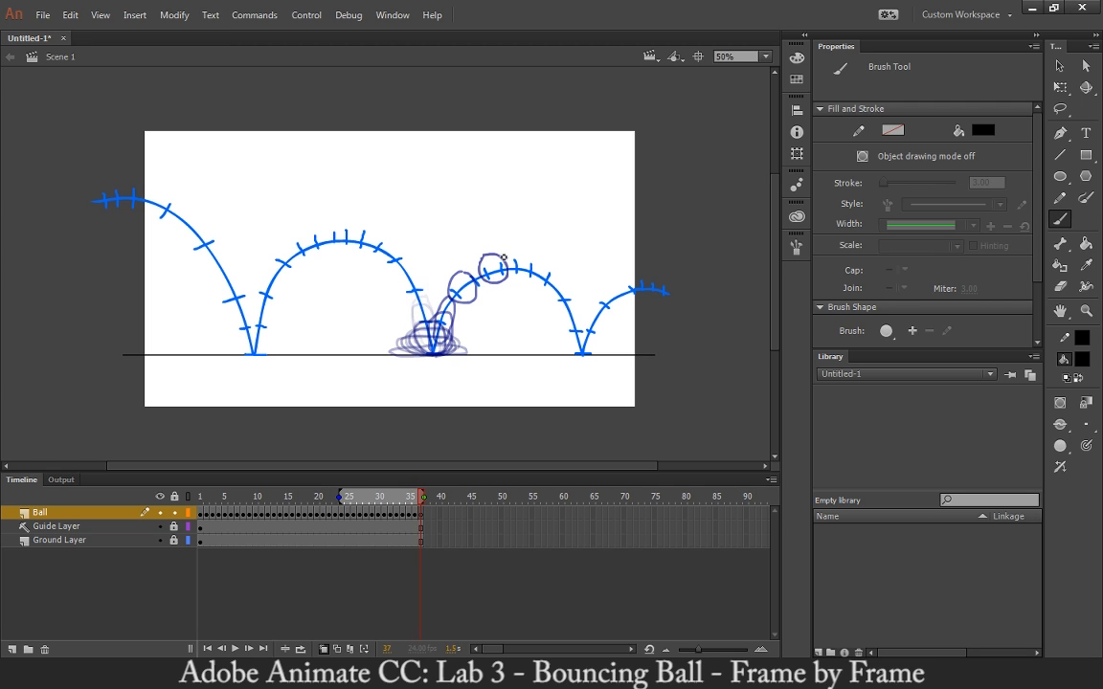
mouse_move(508, 252)
left_mouse_down()
mouse_move(488, 267)
mouse_move(498, 280)
mouse_move(523, 283)
mouse_move(517, 257)
mouse_move(499, 251)
mouse_move(517, 253)
mouse_move(513, 276)
mouse_move(528, 280)
mouse_move(538, 260)
left_mouse_up()
key("F7")
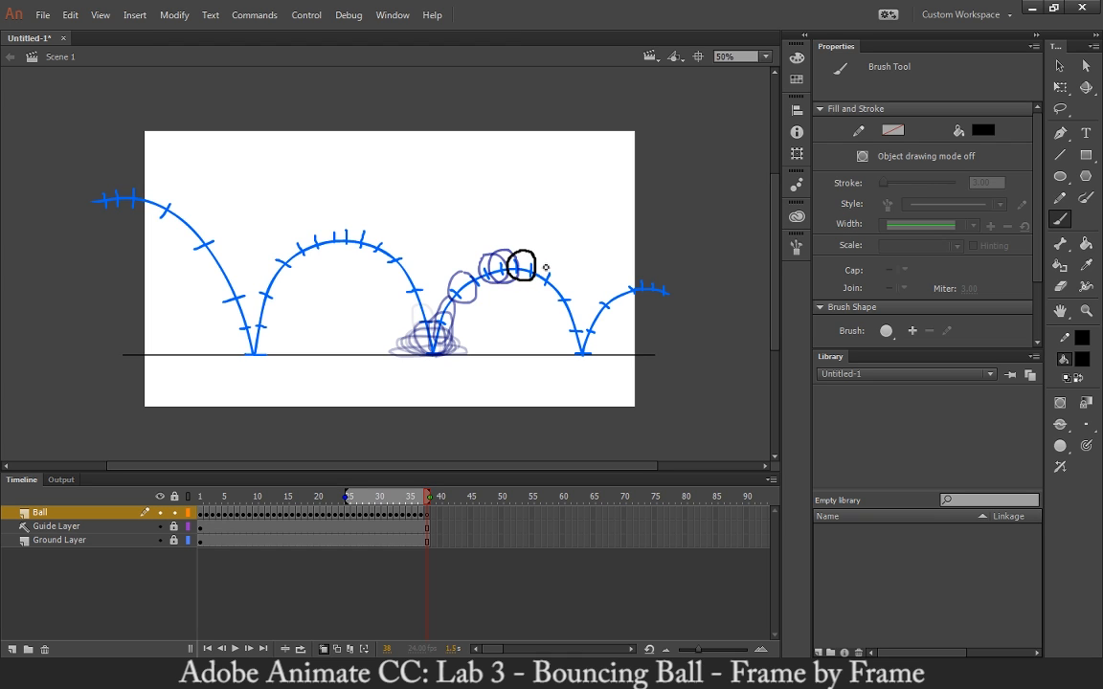
key("F7")
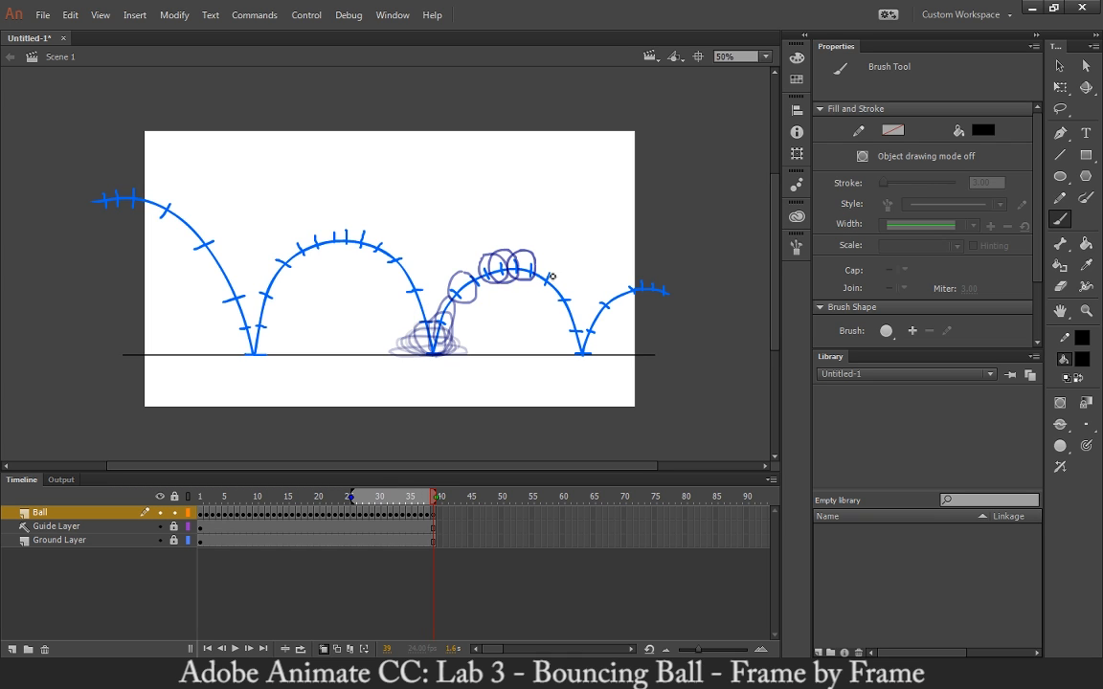
mouse_move(553, 267)
left_mouse_down()
mouse_move(527, 277)
mouse_move(553, 298)
mouse_move(558, 277)
left_mouse_up()
key("F7")
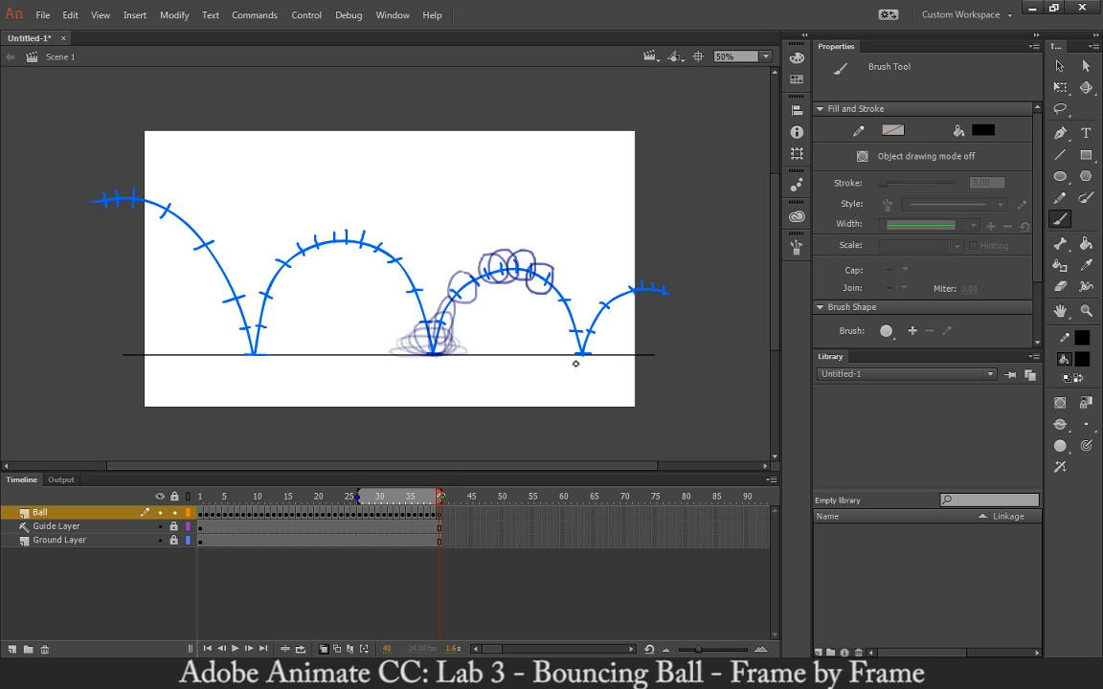
- Preview the bounce animation so far as a test movie and close the preview
key("ctrl+Return")
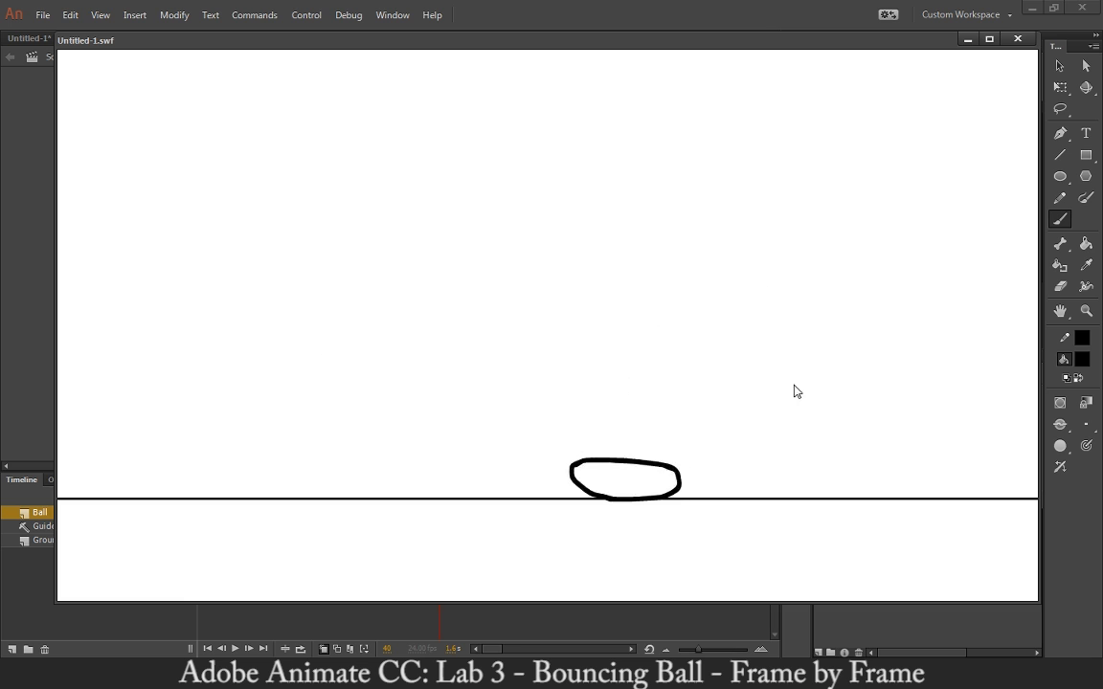
left_click(1017, 39)
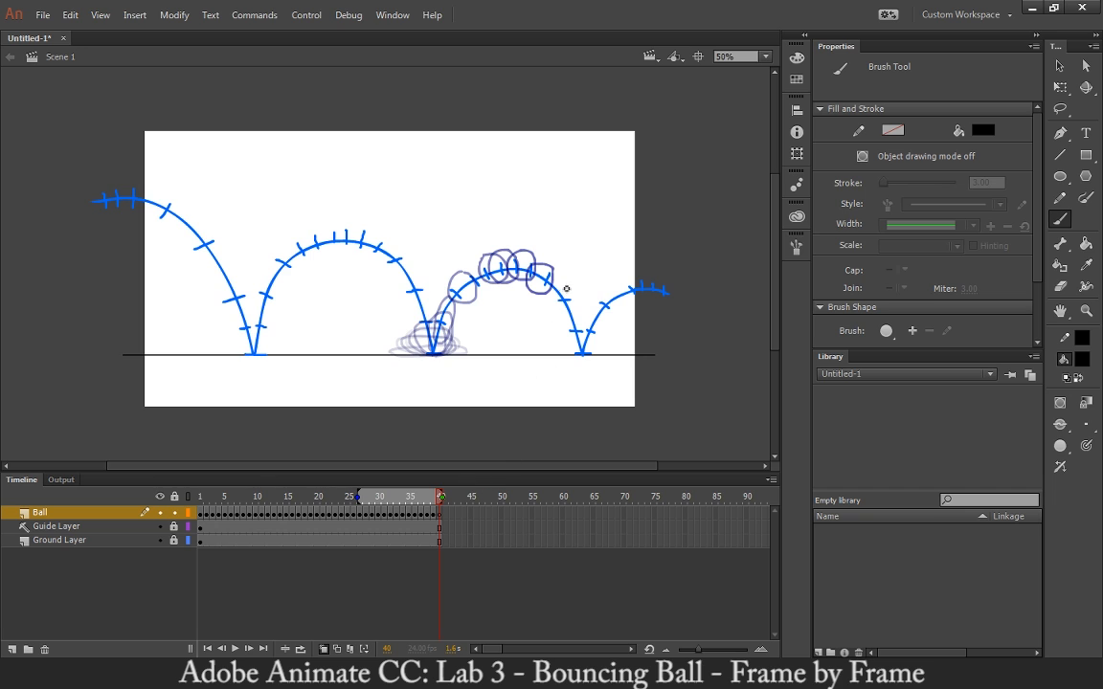
- Paint stretched balls in frames 40, 41 and 42 falling to the third ground contact, adding blank keyframes 41 to 43
mouse_move(564, 293)
left_mouse_down()
mouse_move(555, 312)
mouse_move(574, 323)
mouse_move(585, 302)
mouse_move(574, 295)
left_mouse_up()
key("ctrl+z")
mouse_move(563, 287)
left_mouse_down()
mouse_move(553, 312)
mouse_move(585, 321)
mouse_move(569, 289)
left_mouse_up()
key("F7")
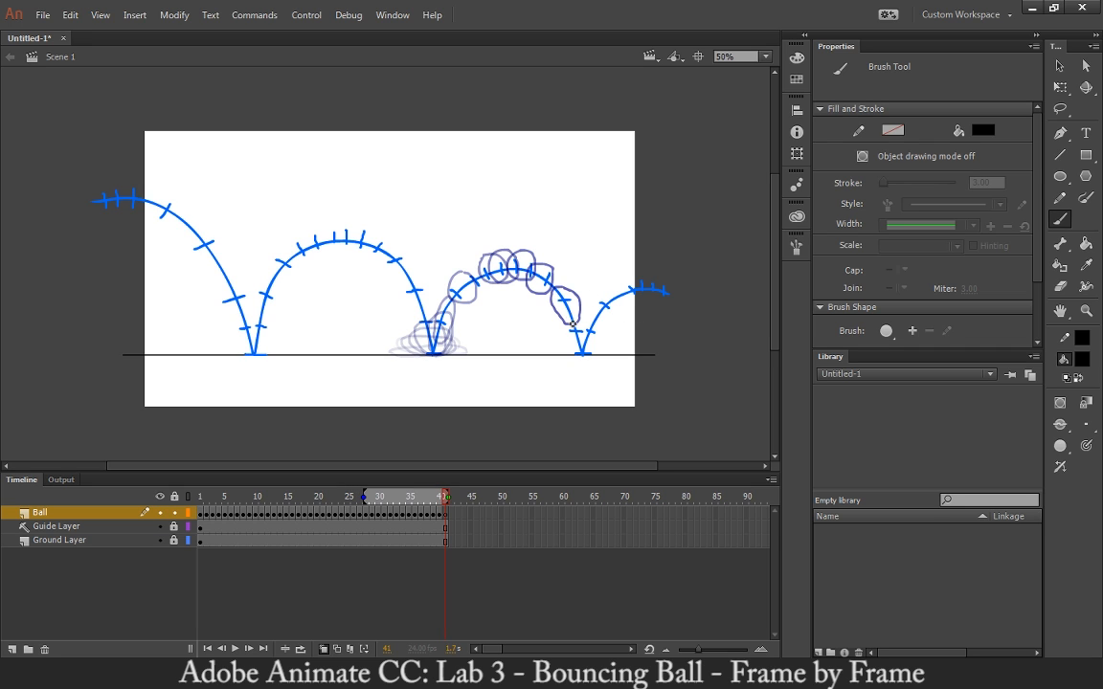
mouse_move(556, 309)
left_mouse_down()
mouse_move(578, 340)
mouse_move(591, 329)
mouse_move(581, 299)
mouse_move(567, 306)
left_mouse_up()
key("F7")
mouse_move(583, 354)
left_mouse_down()
mouse_move(567, 347)
mouse_move(569, 307)
mouse_move(588, 354)
left_mouse_up()
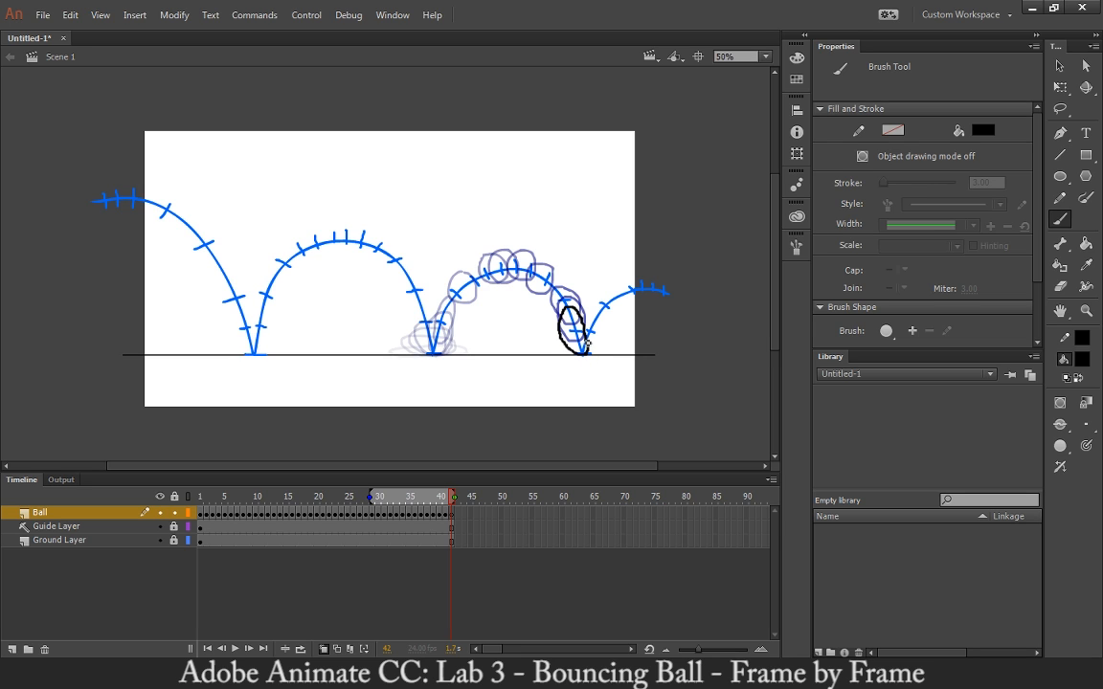
key("F7")
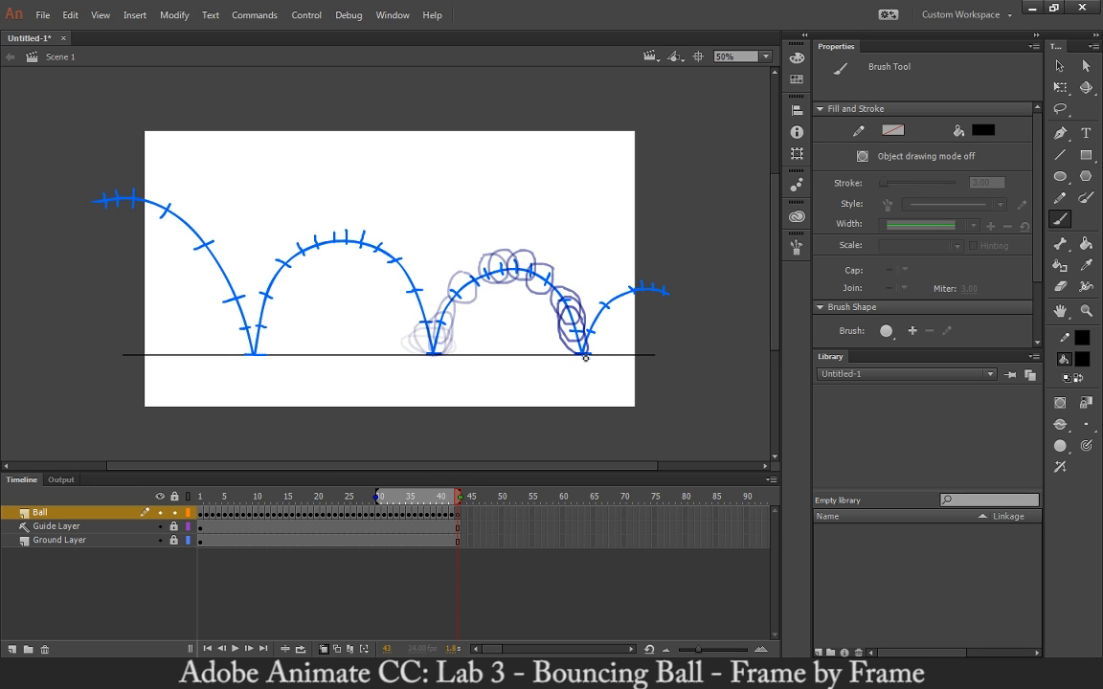
- Paint a rounder ball in frame 43 and progressively flatter balls in frames 44 to 46 at the third contact, adding blank keyframes 44 to 47
mouse_move(585, 355)
left_mouse_down()
mouse_move(559, 341)
mouse_move(562, 325)
mouse_move(575, 327)
left_mouse_up()
key("F7")
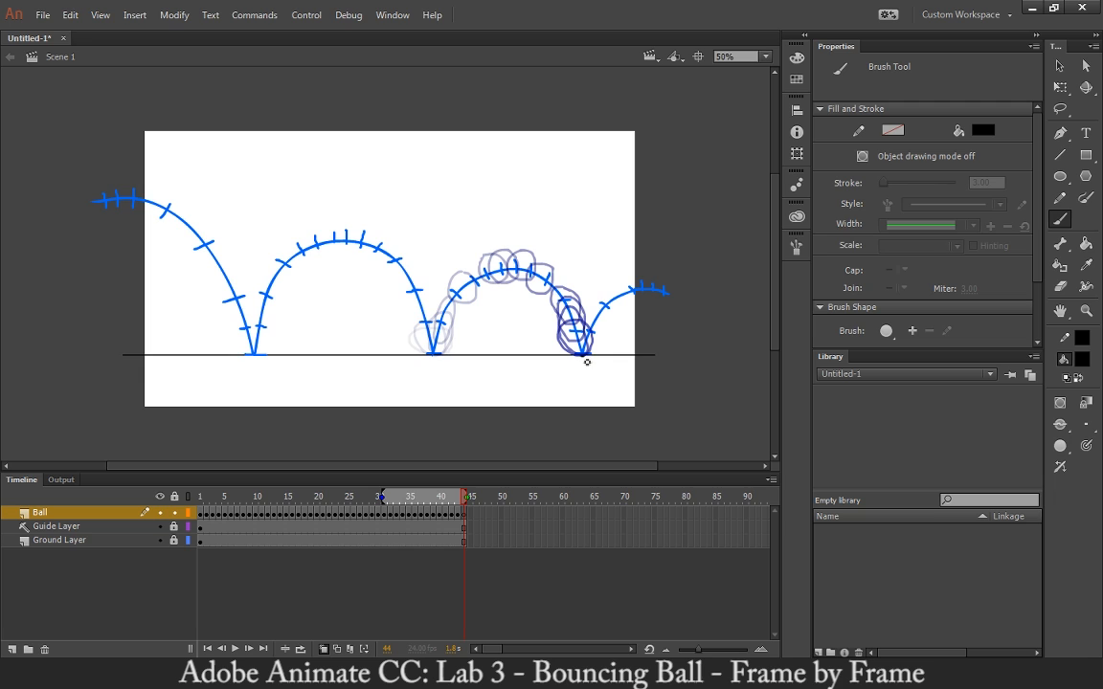
mouse_move(587, 361)
left_mouse_down()
mouse_move(554, 349)
mouse_move(556, 335)
mouse_move(579, 338)
left_mouse_up()
key("F7")
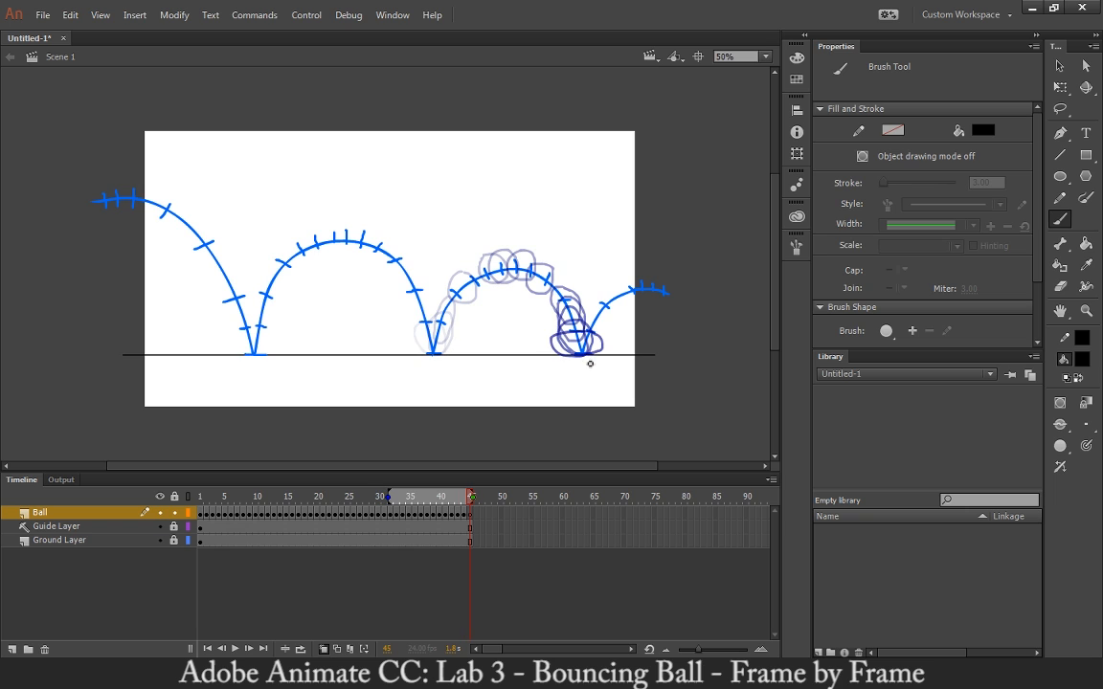
mouse_move(584, 353)
left_mouse_down()
mouse_move(542, 345)
mouse_move(571, 345)
left_mouse_up()
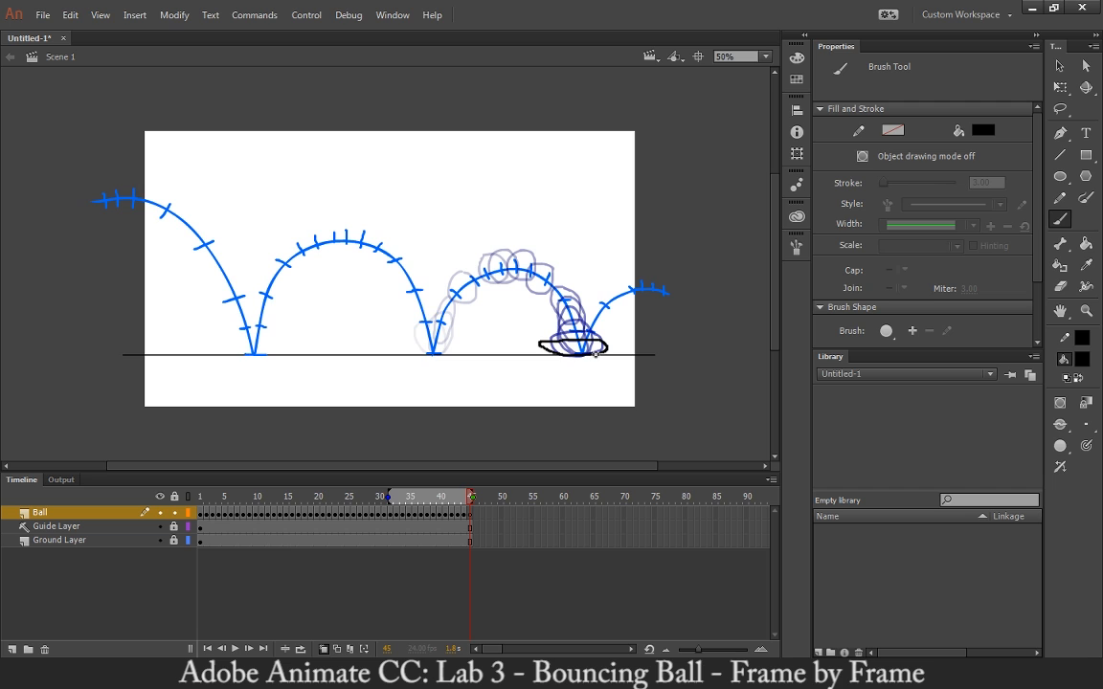
key("F7")
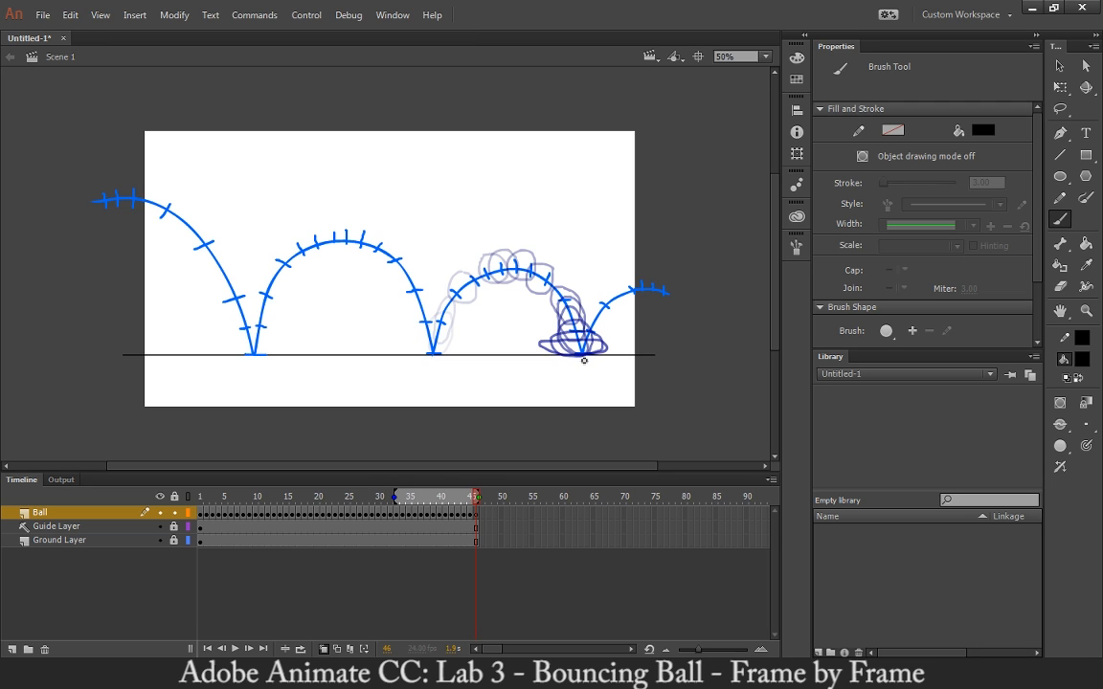
mouse_move(578, 360)
left_mouse_down()
mouse_move(537, 357)
mouse_move(605, 352)
left_mouse_up()
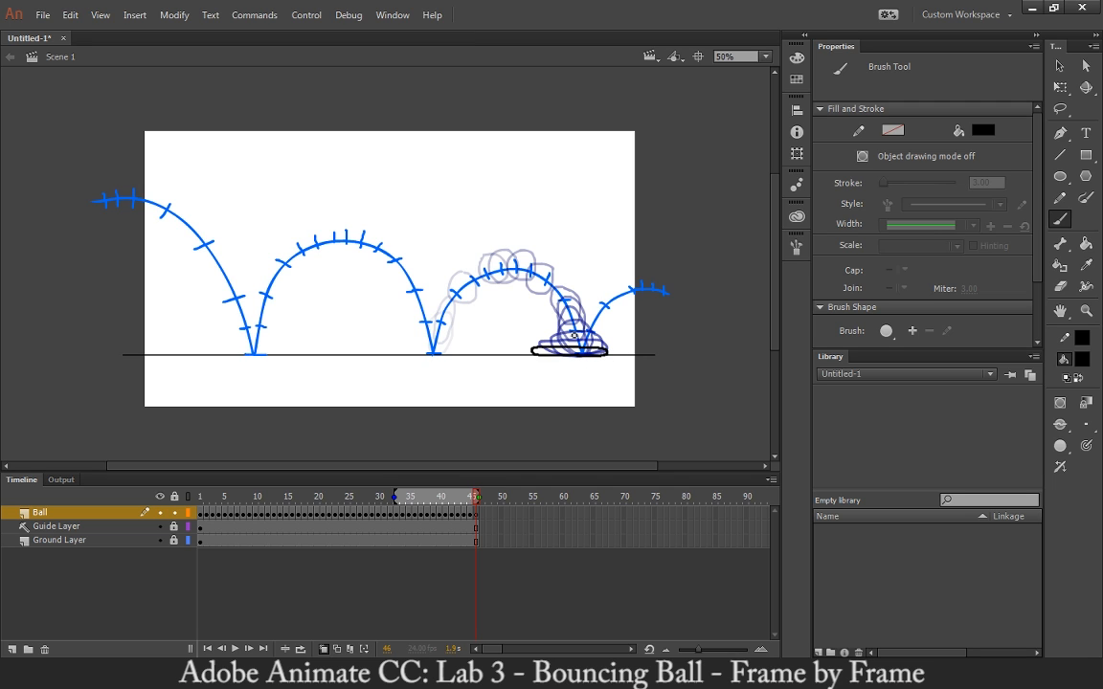
key("F7")
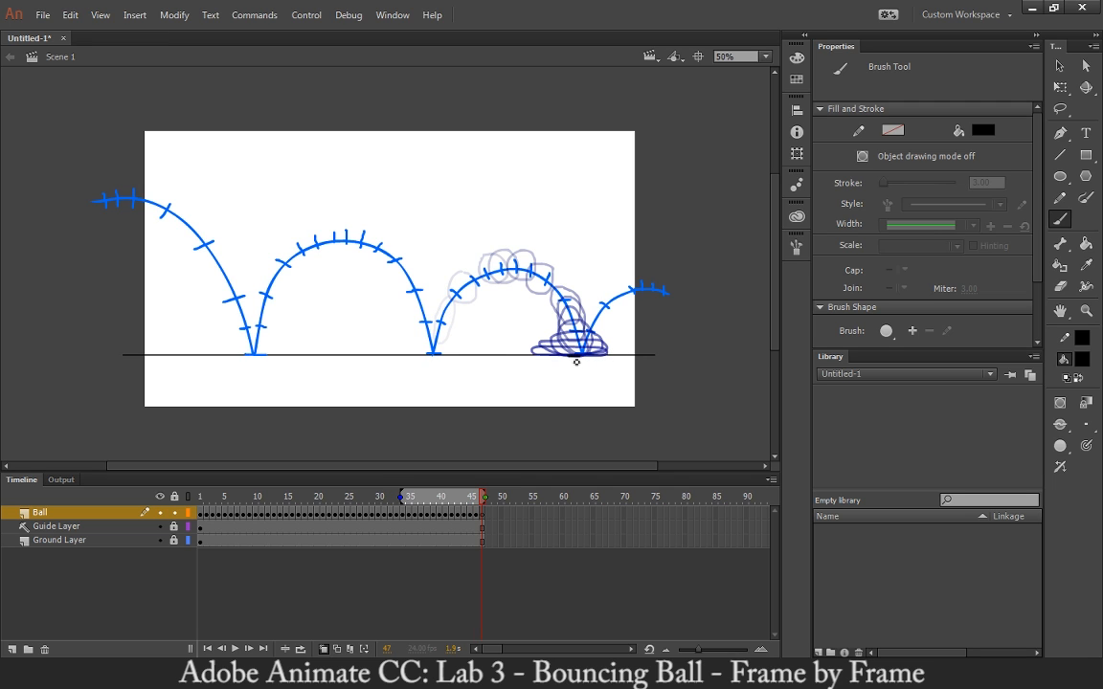
- Paint the ball recovering from the squash in frames 47, 48 and 49 at the third contact, adding blank keyframes 48 to 50
mouse_move(576, 362)
left_mouse_down()
mouse_move(552, 347)
mouse_move(601, 346)
mouse_move(597, 357)
left_mouse_up()
key("F7")
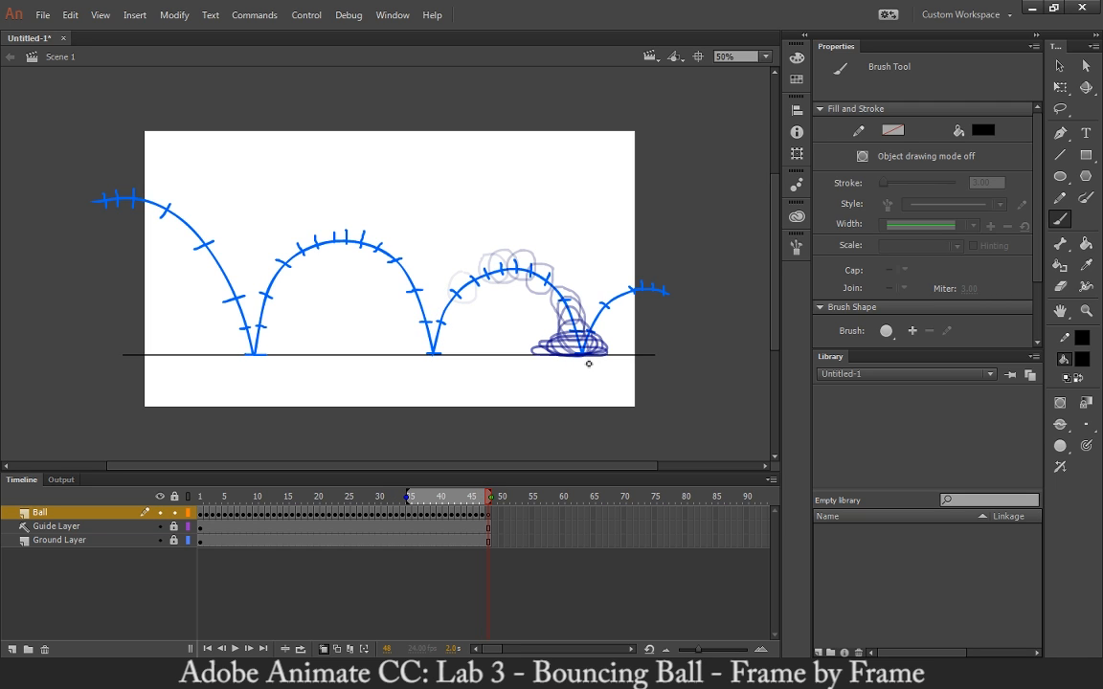
mouse_move(583, 364)
left_mouse_down()
mouse_move(555, 343)
mouse_move(590, 333)
left_mouse_up()
key("ctrl+z")
left_click_drag(583, 362, 563, 342)
key("F7")
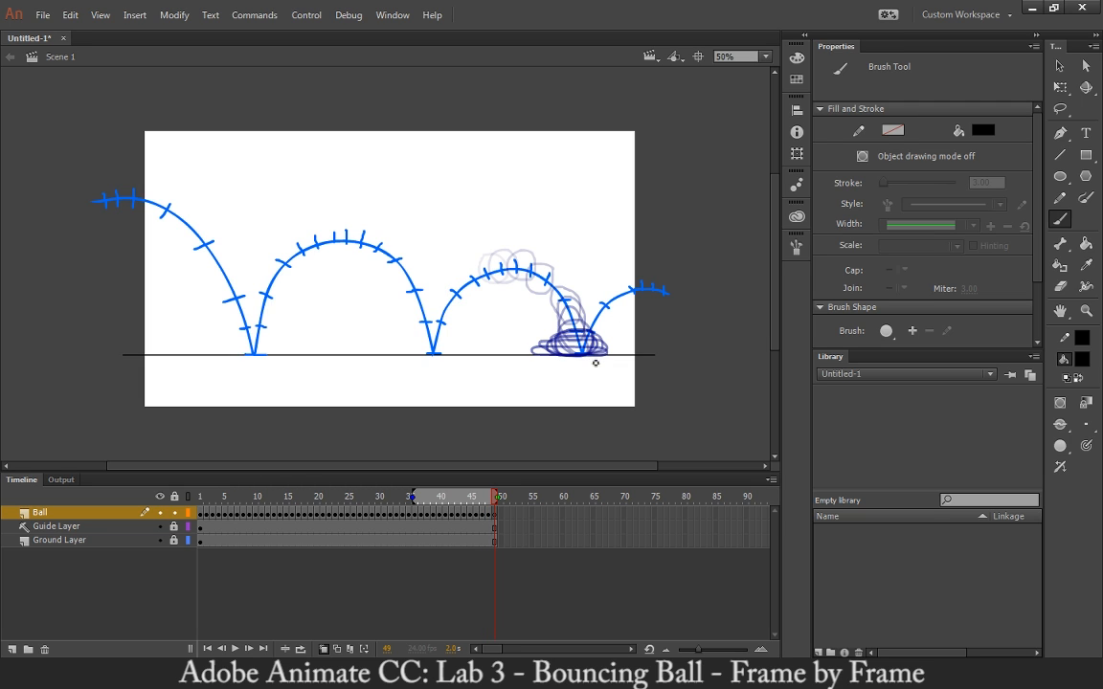
mouse_move(584, 356)
left_mouse_down()
mouse_move(567, 334)
mouse_move(579, 317)
mouse_move(601, 324)
mouse_move(603, 343)
left_mouse_up()
key("F7")
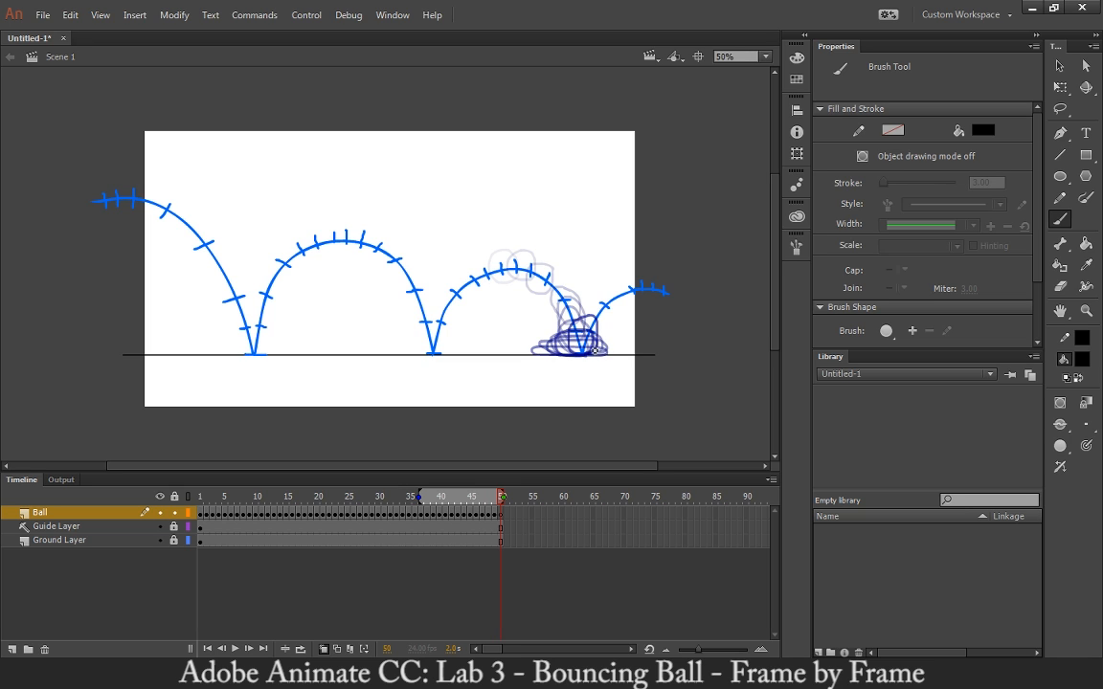
- Paint a tilted stretched ball in frame 50 and a less stretched one in frame 51 rising along the last arc, adding blank keyframes 51 and 52
mouse_move(604, 339)
left_mouse_down()
mouse_move(595, 353)
mouse_move(586, 343)
mouse_move(605, 299)
mouse_move(614, 314)
mouse_move(604, 334)
left_mouse_up()
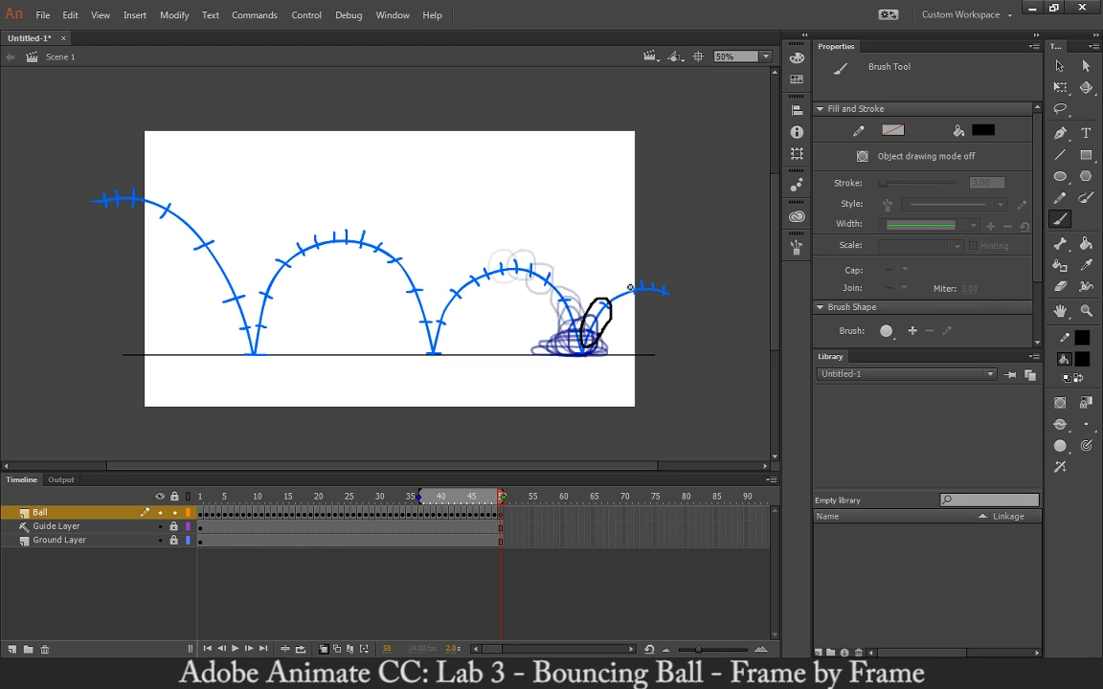
key("F7")
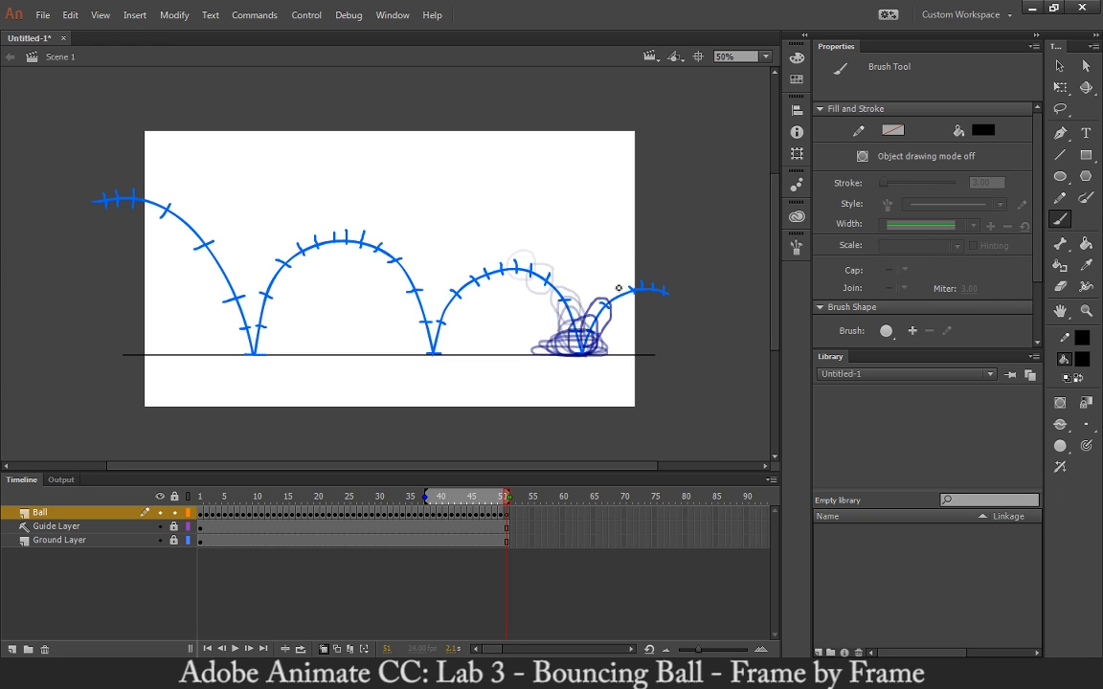
mouse_move(613, 286)
left_mouse_down()
mouse_move(592, 294)
mouse_move(595, 311)
mouse_move(610, 313)
mouse_move(622, 287)
left_mouse_up()
key("F7")
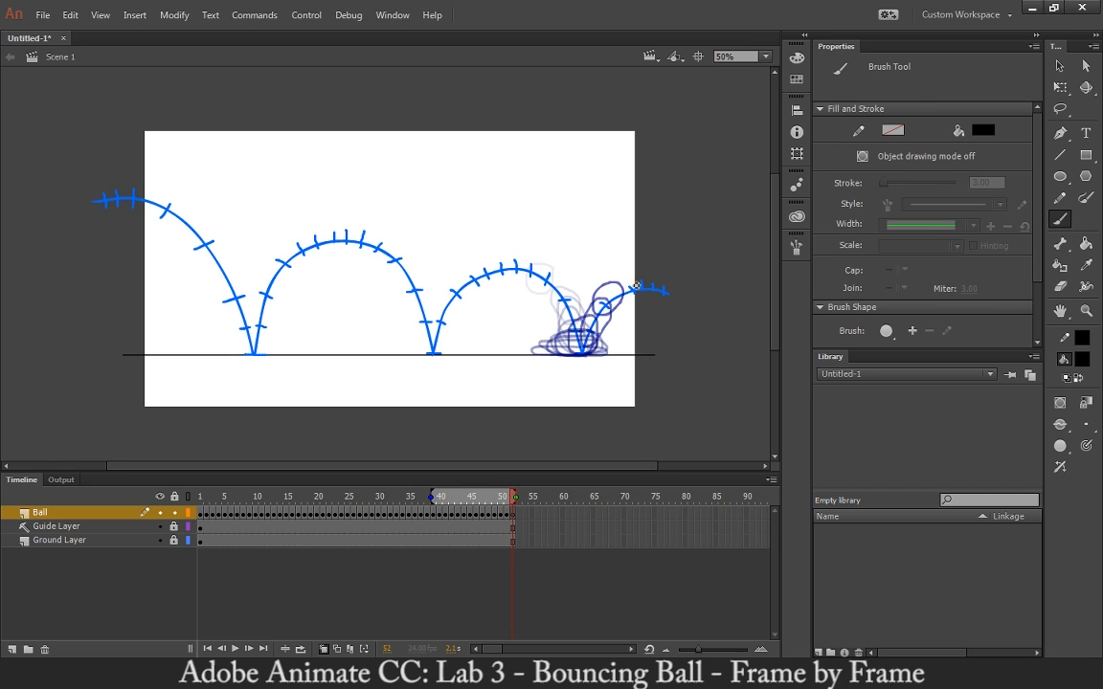
mouse_move(629, 272)
left_mouse_down()
mouse_move(618, 275)
mouse_move(623, 301)
mouse_move(642, 283)
left_mouse_up()
key("ctrl+z")
key("ctrl+y")
key("ctrl+z")
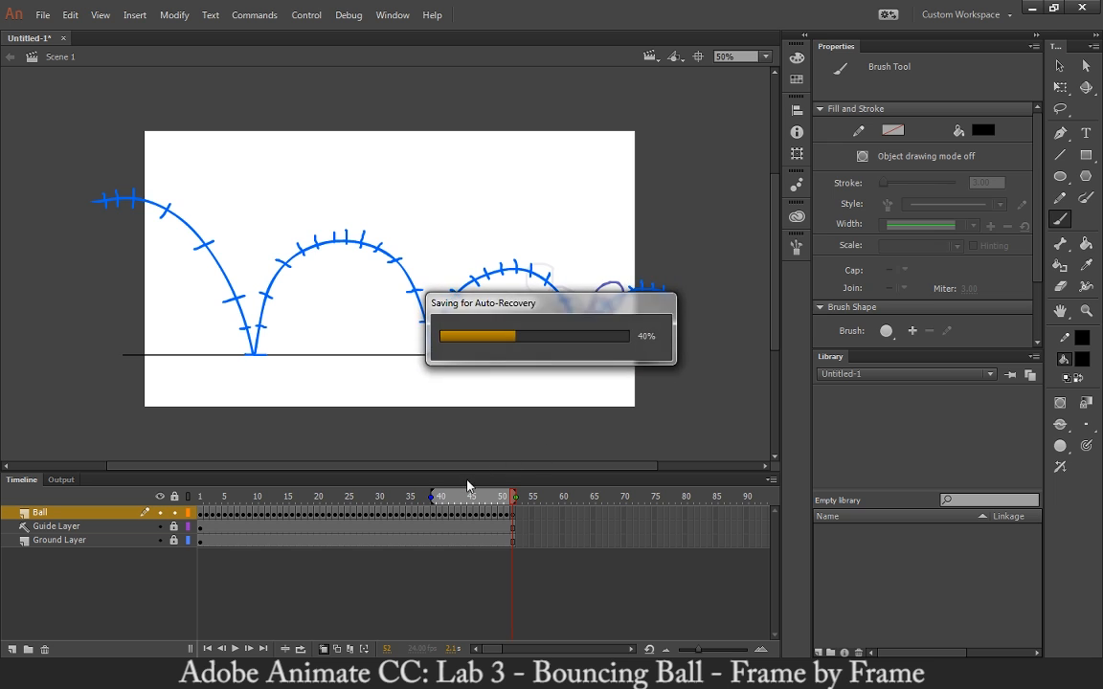
- Extend the onion-skin range back to about frame 26 and paint round balls in frames 52 to 54 leaving the stage along the last arc
mouse_move(433, 495)
left_mouse_down()
mouse_move(369, 450)
mouse_move(352, 454)
left_mouse_up()
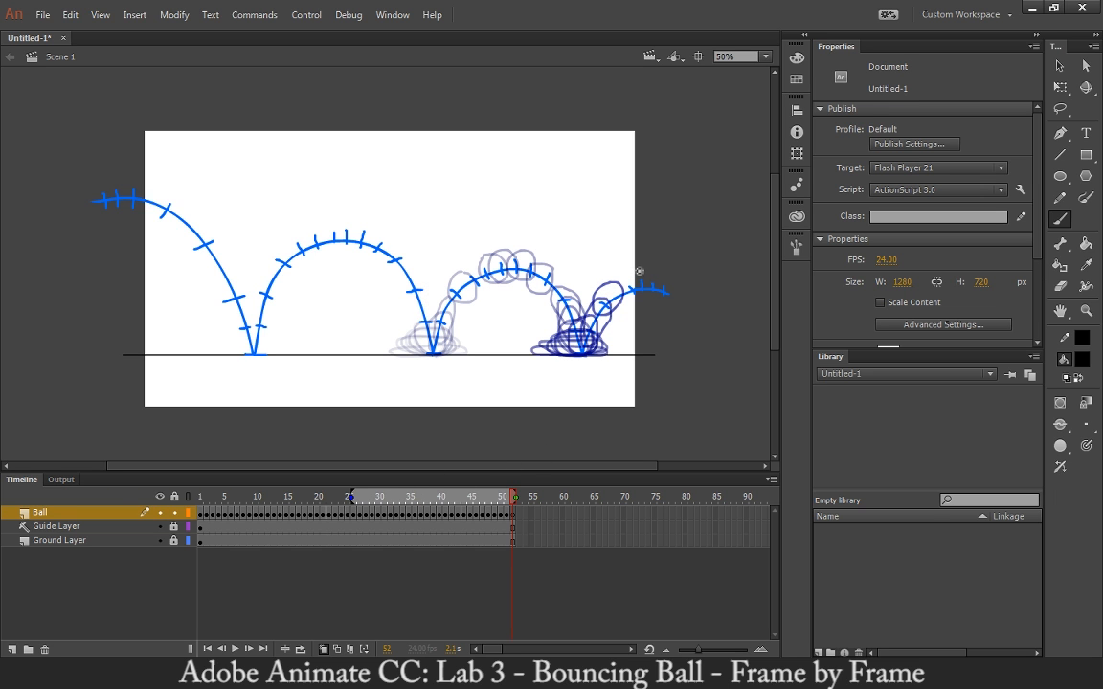
key("b")
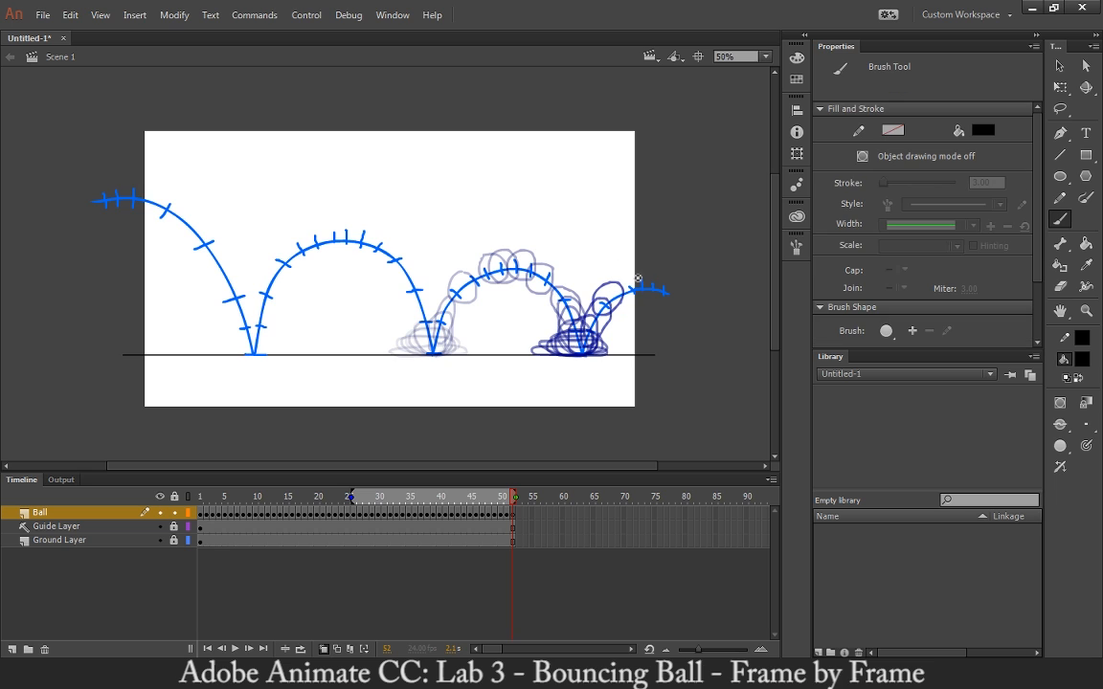
mouse_move(636, 271)
left_mouse_down()
mouse_move(619, 268)
mouse_move(620, 295)
mouse_move(645, 275)
mouse_move(639, 287)
left_mouse_up()
key("F7")
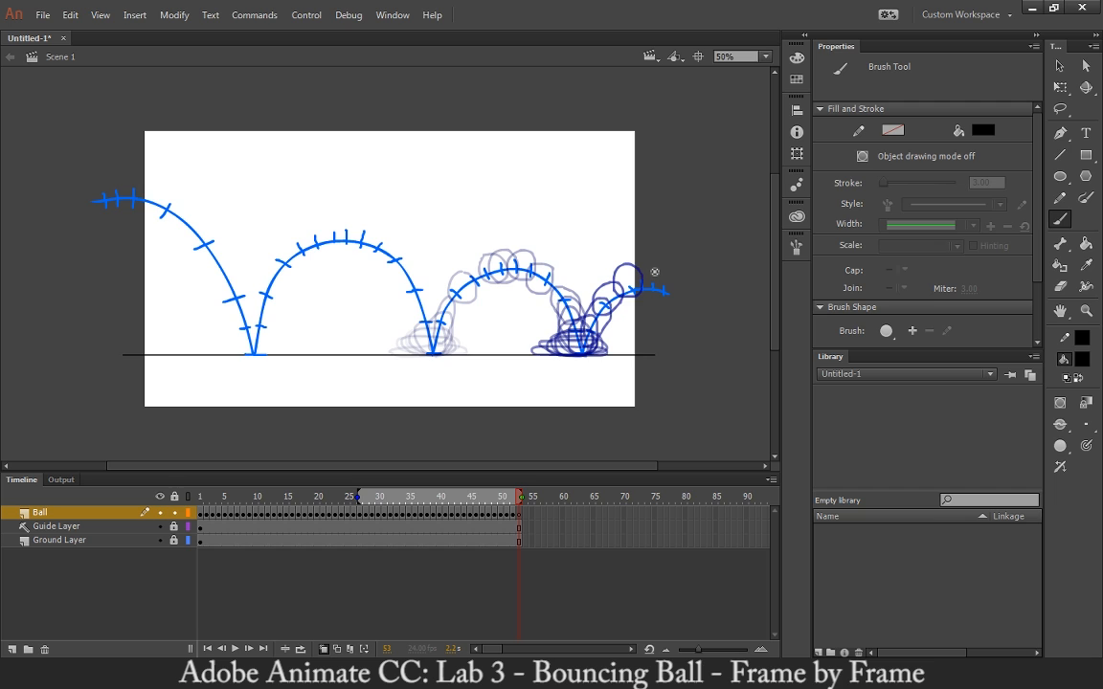
mouse_move(645, 265)
left_mouse_down()
mouse_move(635, 285)
mouse_move(651, 293)
mouse_move(671, 274)
mouse_move(656, 268)
mouse_move(651, 290)
mouse_move(674, 296)
mouse_move(679, 275)
left_mouse_up()
key("F7")
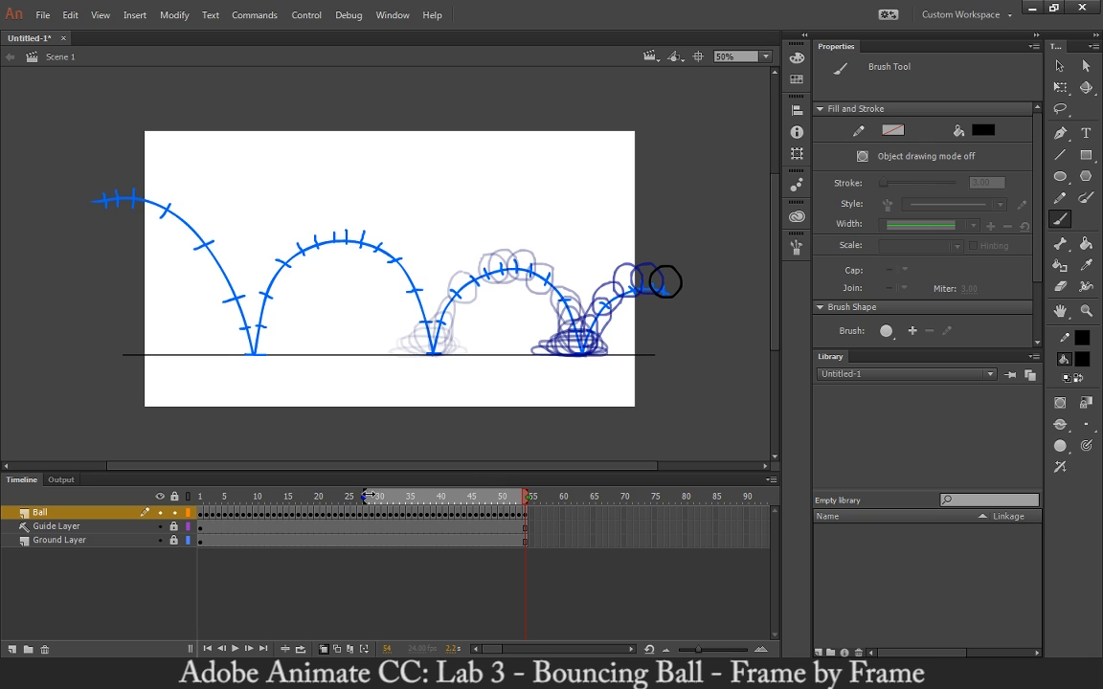
- Extend the onion-skin range back to frame 1 to review every drawing, and preview the full animation as a test movie
left_click_drag(362, 497, 199, 497)
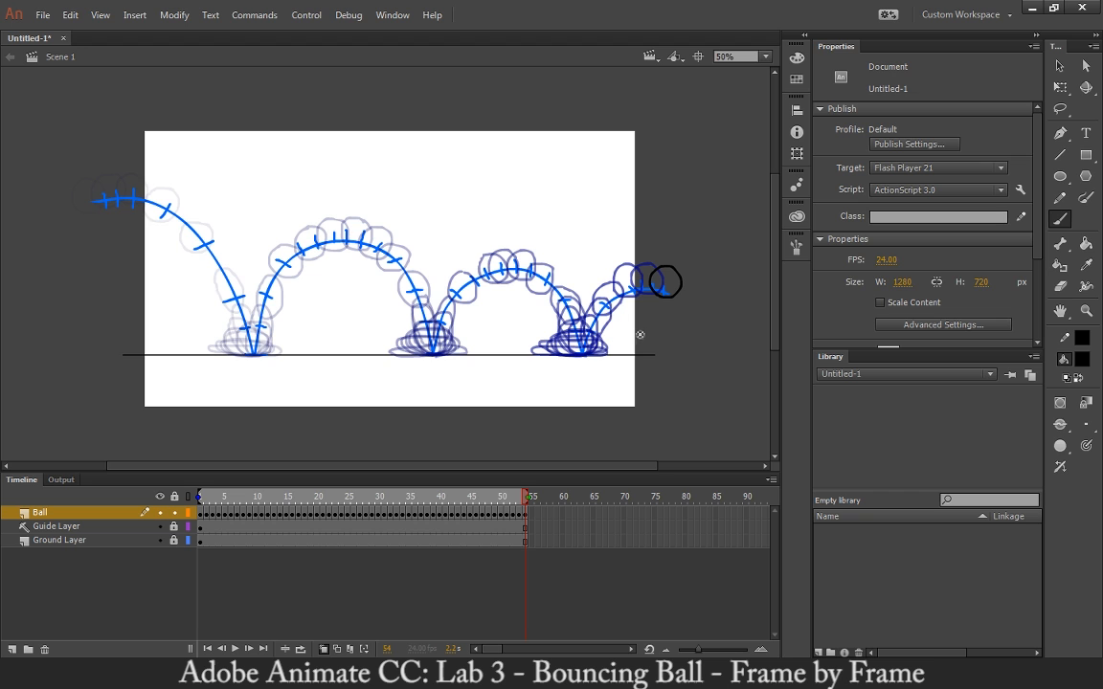
key("ctrl+Return")
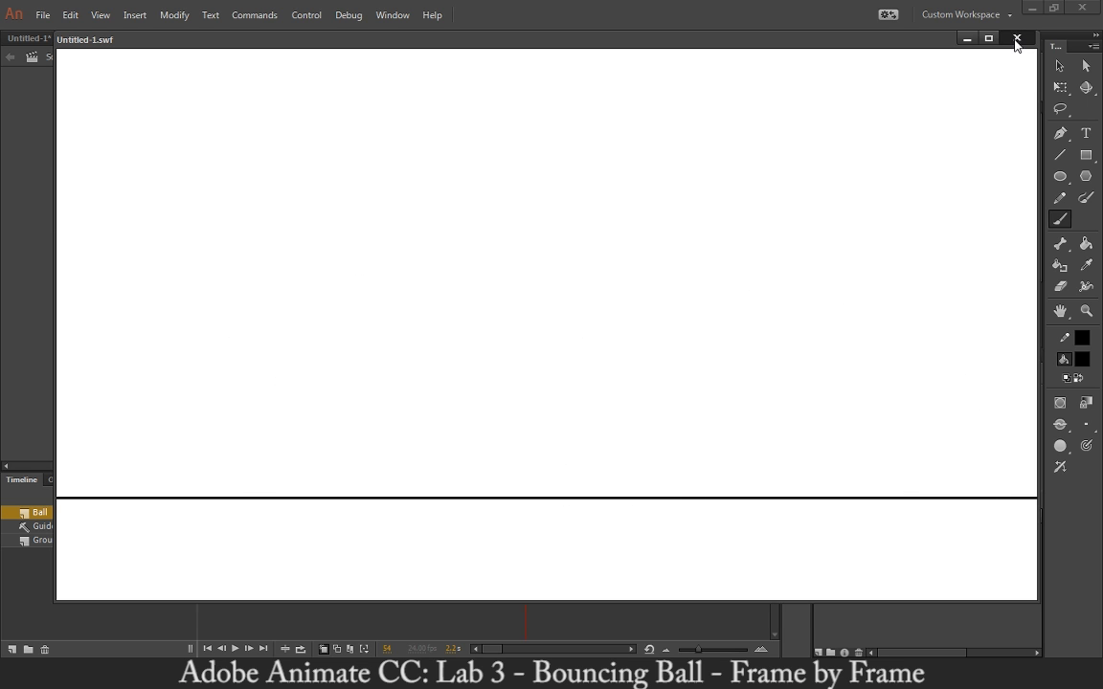
left_click(1017, 38)
- Check the Guide setting in the layer options of the Guide Layer
left_click(71, 528)
right_click(73, 527)
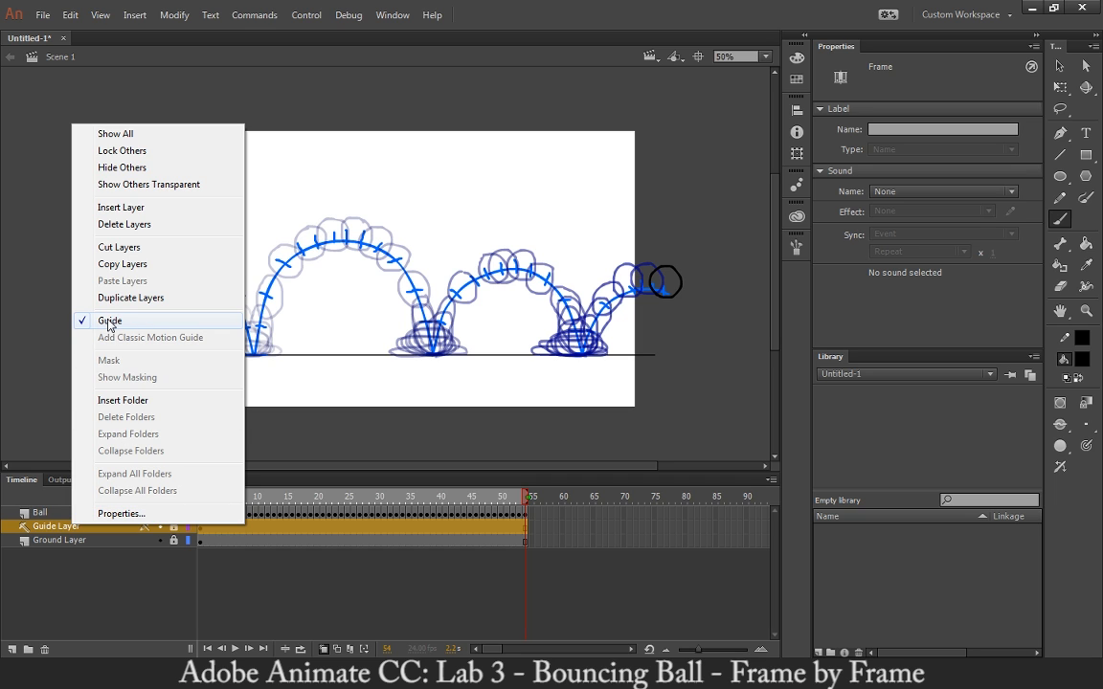
left_click(780, 256)
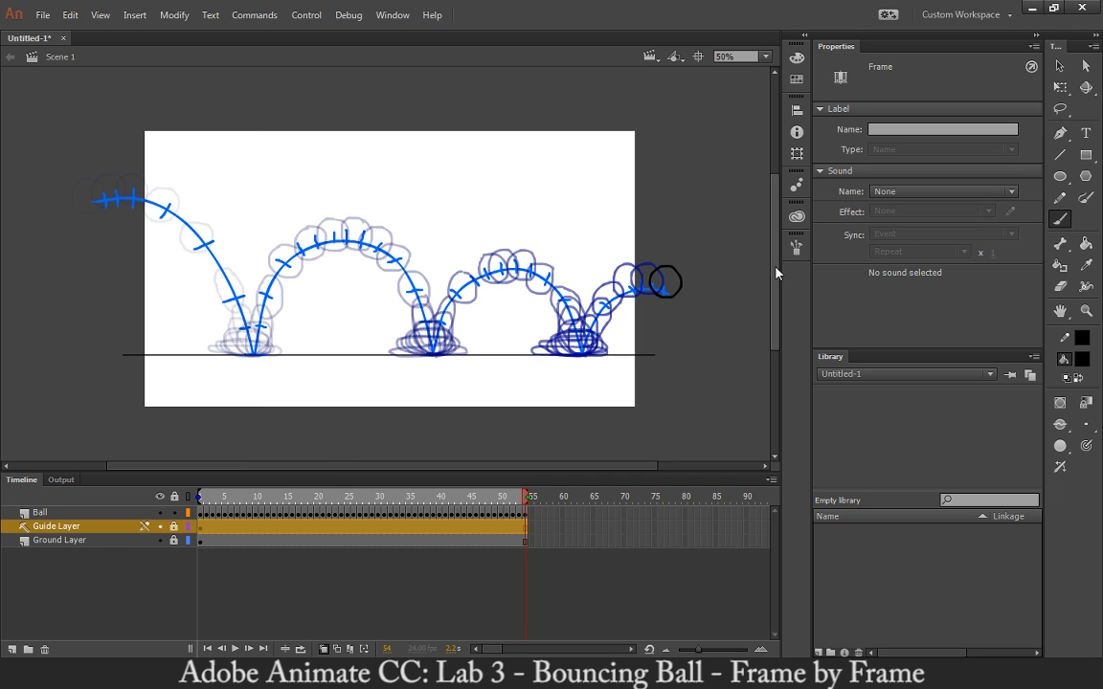
- Turn off onion skinning so only the current frame's ball drawing is displayed on the stage
left_click(323, 650)
right_click(528, 513)
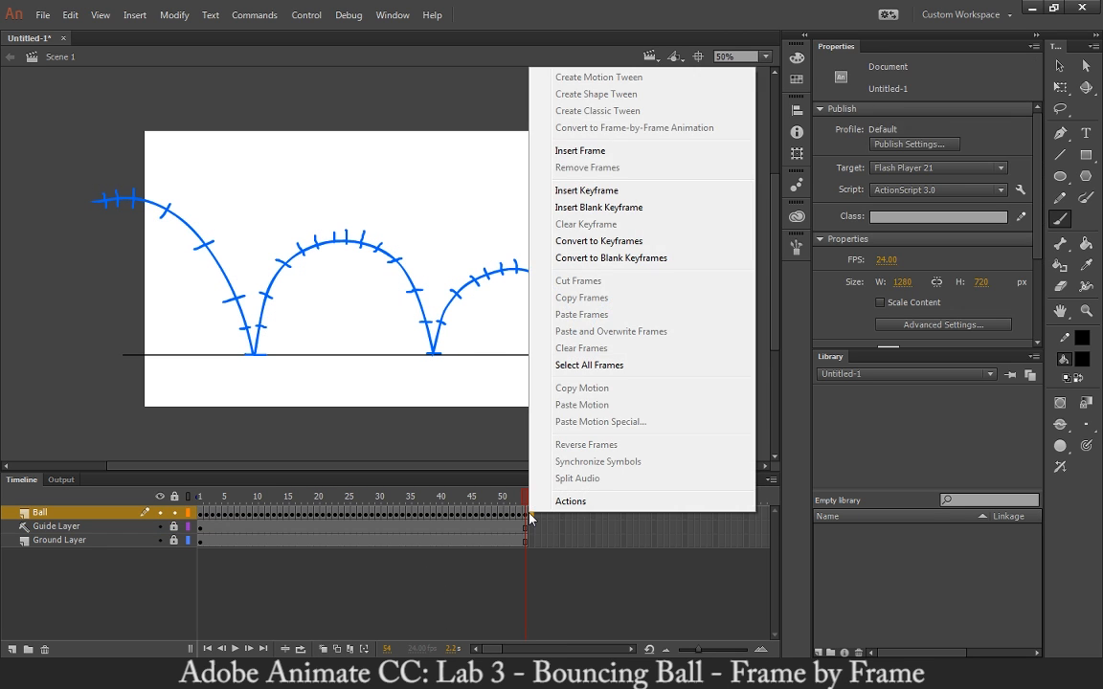
left_click(543, 539)
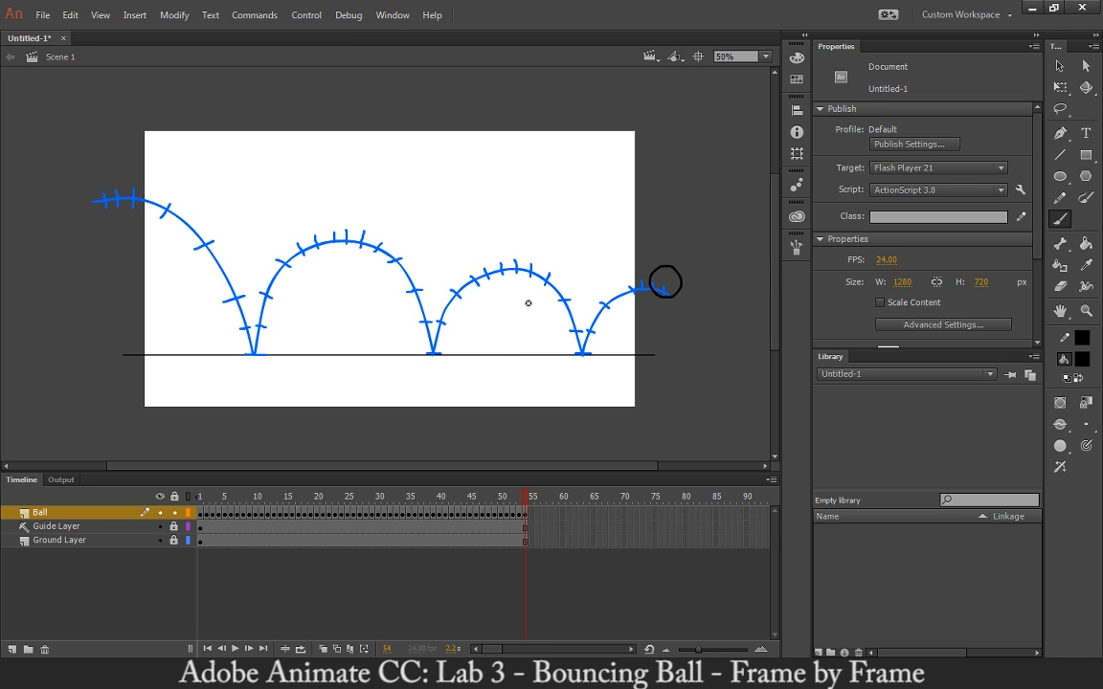
left_click(531, 513)
right_click(532, 514)
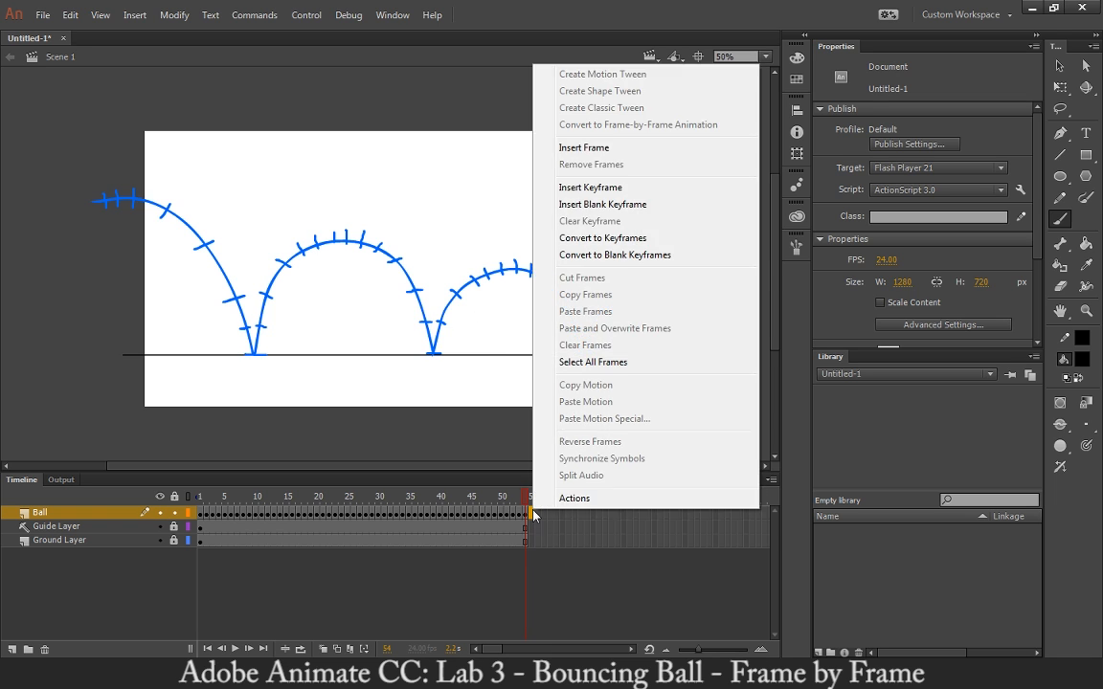
left_click(495, 490)
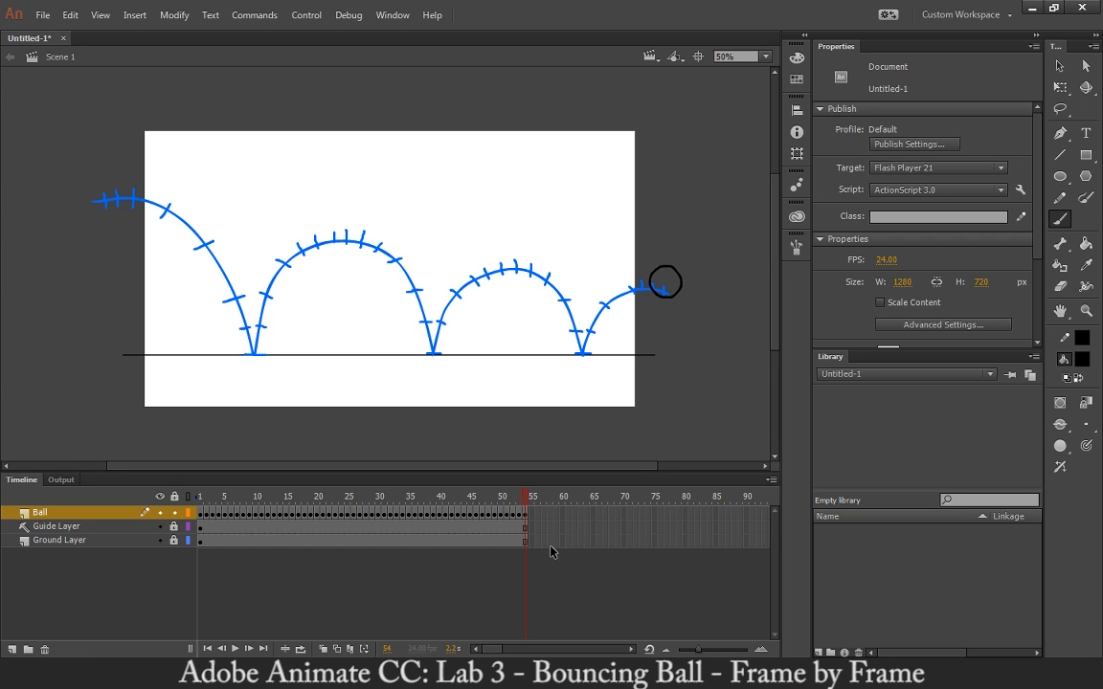
- Switch to the Selection tool and make the Guide Layer the active layer
left_click(1060, 65)
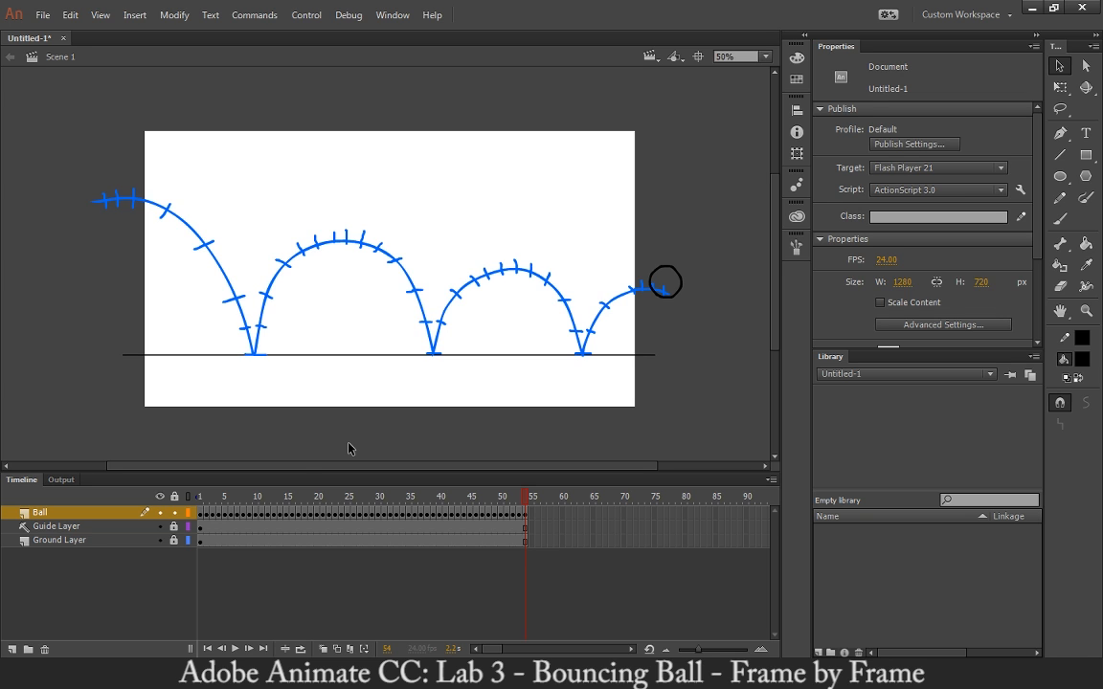
left_click(82, 526)
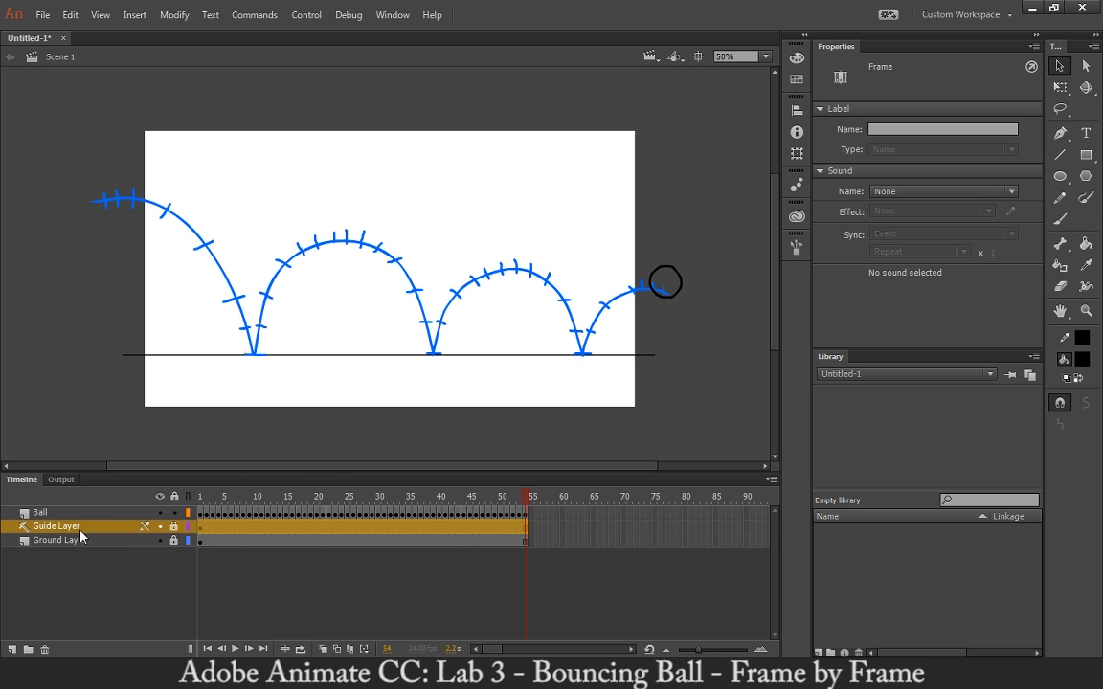
left_click(82, 541)
left_click(82, 526)
- Scrub the timeline through the whole animation and back over the first fall and impact to review the ball's spacing and squash and stretch
left_click_drag(205, 497, 531, 519)
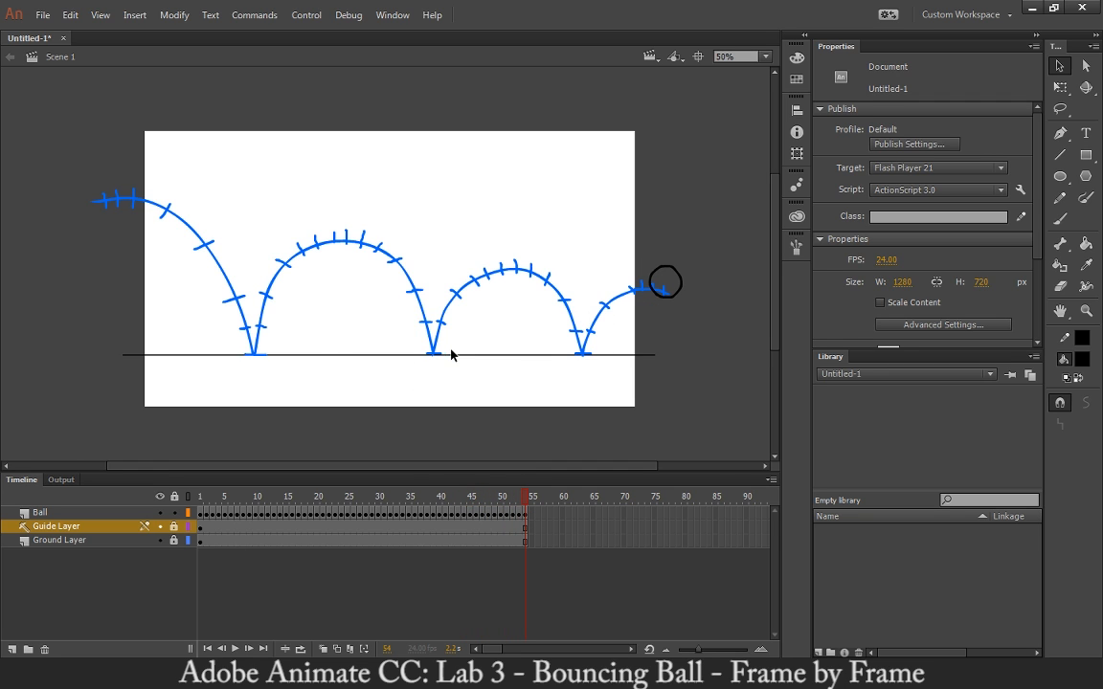
mouse_move(247, 500)
left_mouse_down()
mouse_move(230, 499)
mouse_move(299, 500)
mouse_move(225, 499)
mouse_move(261, 510)
left_mouse_up()
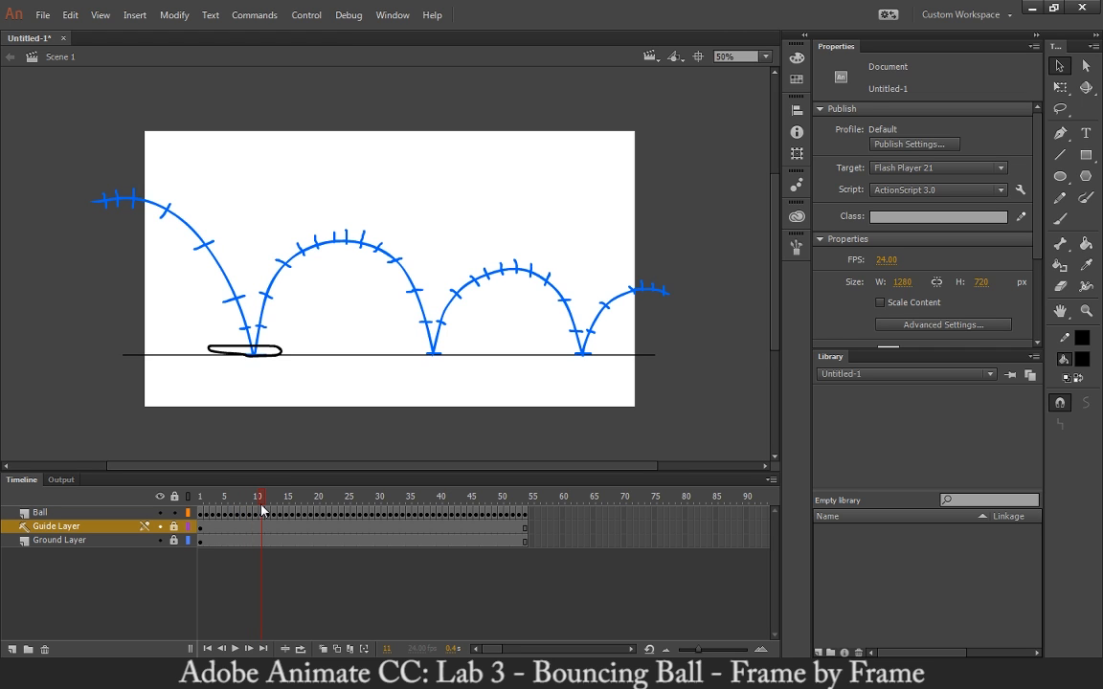
left_click_drag(262, 510, 199, 494)
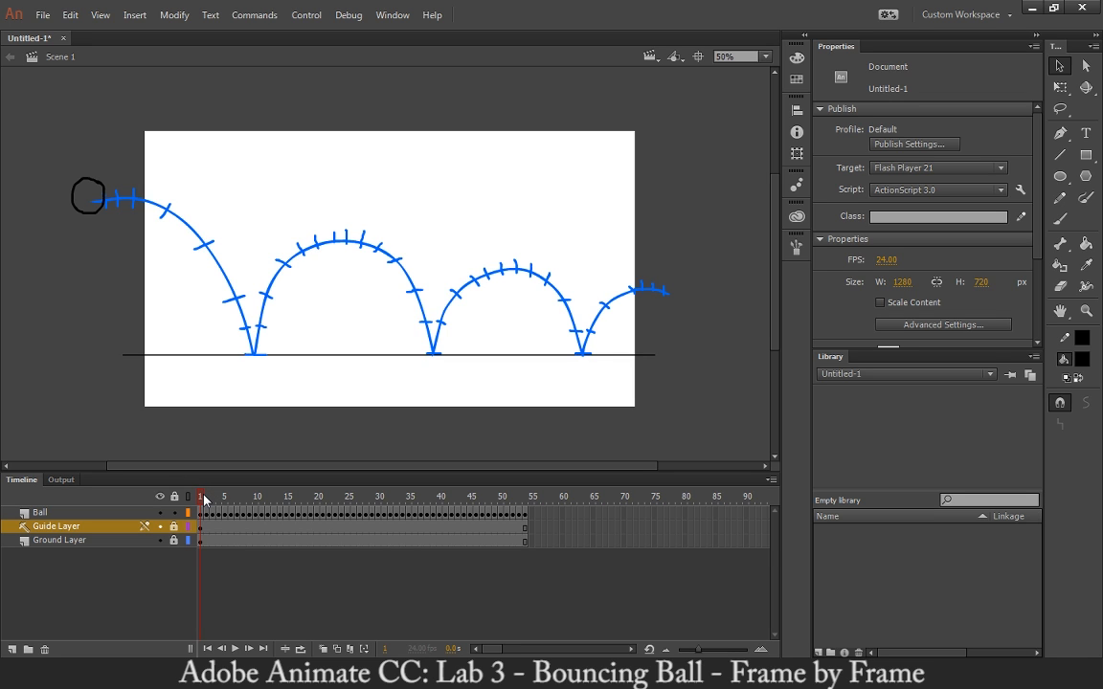
left_click_drag(204, 498, 245, 497)
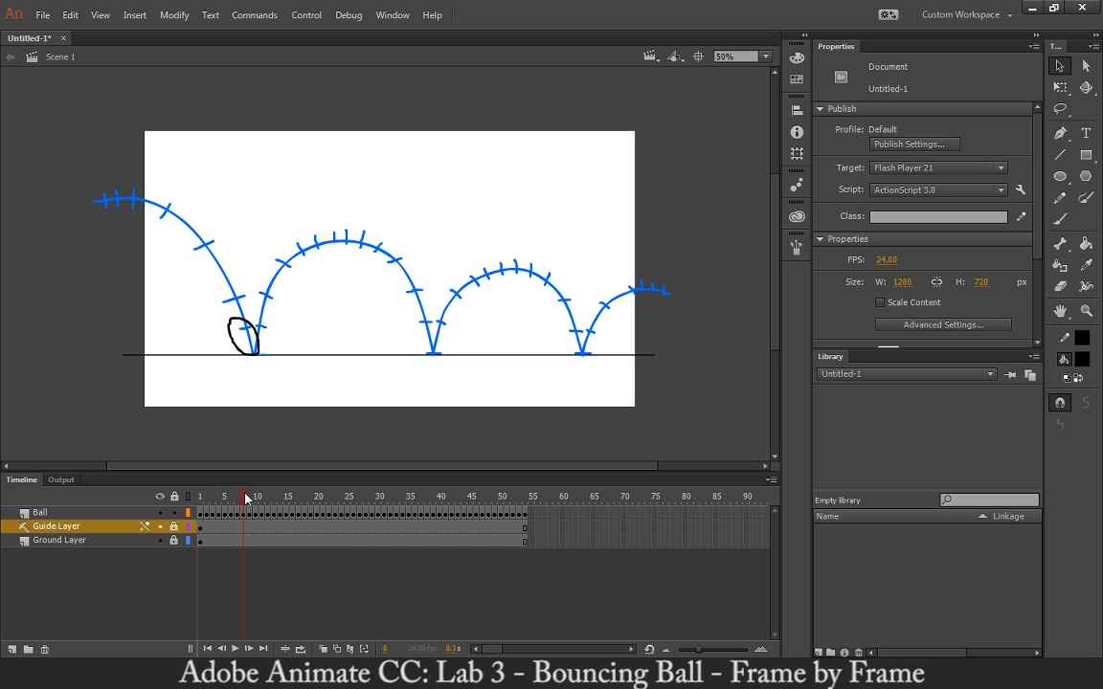